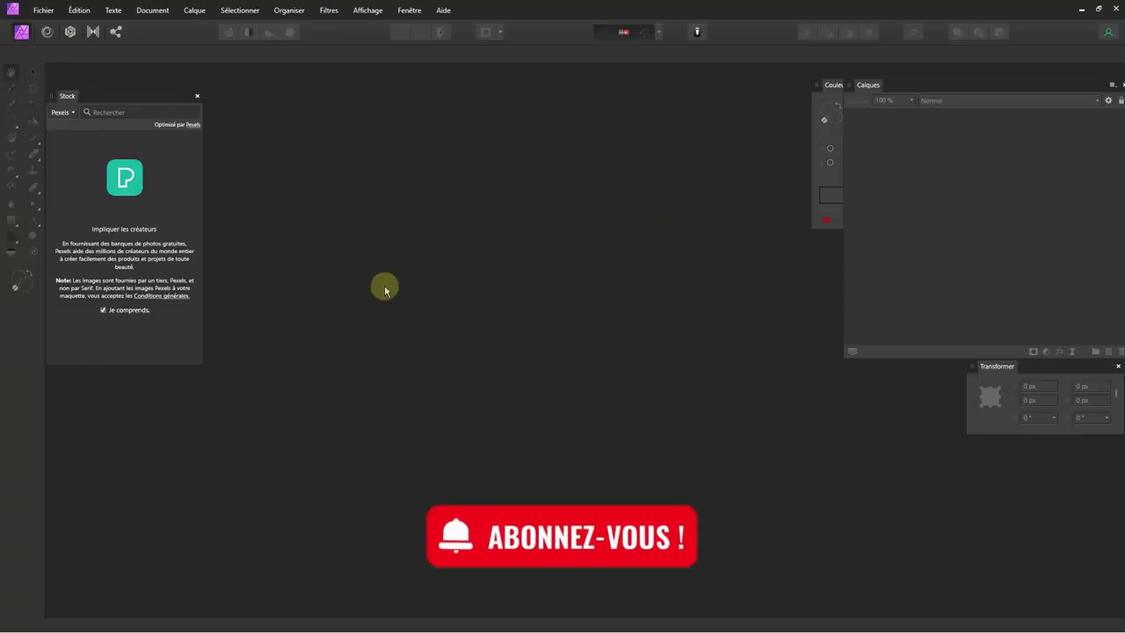
Create a new 1280 × 800 px Web WXGA document at 30 DPI.
left_click(49, 15)
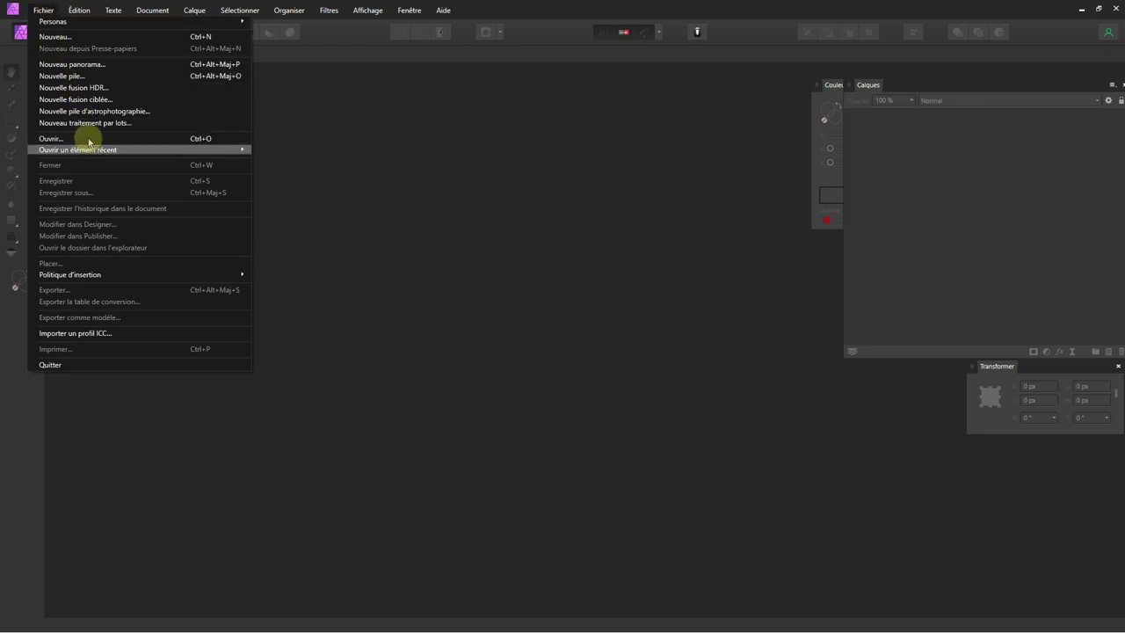
left_click(64, 39)
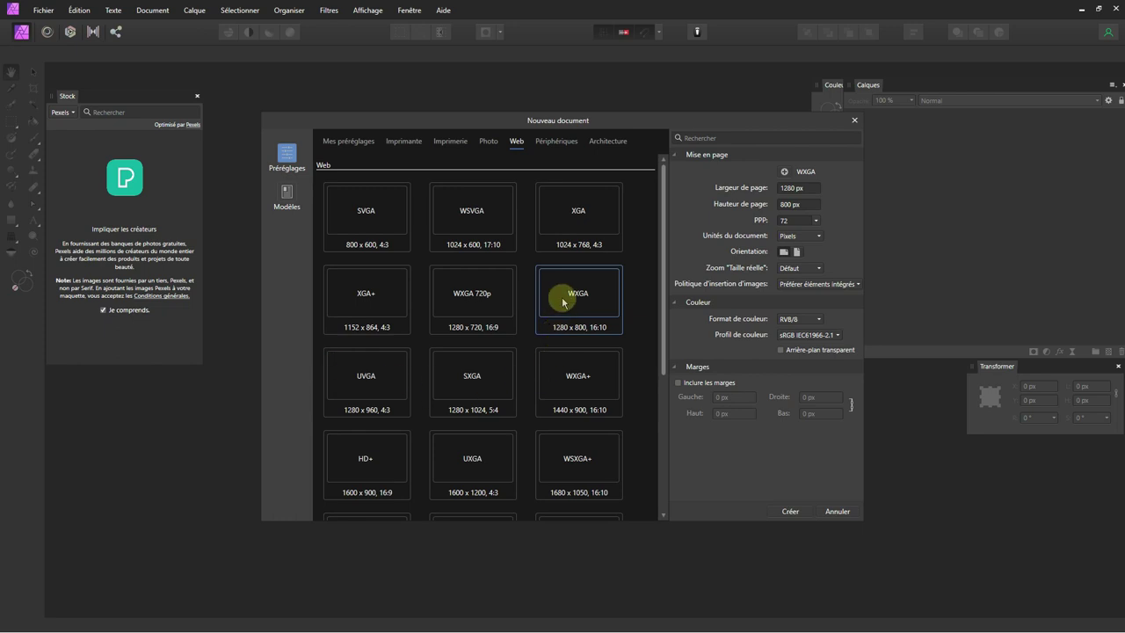
left_click(791, 222)
type("300")
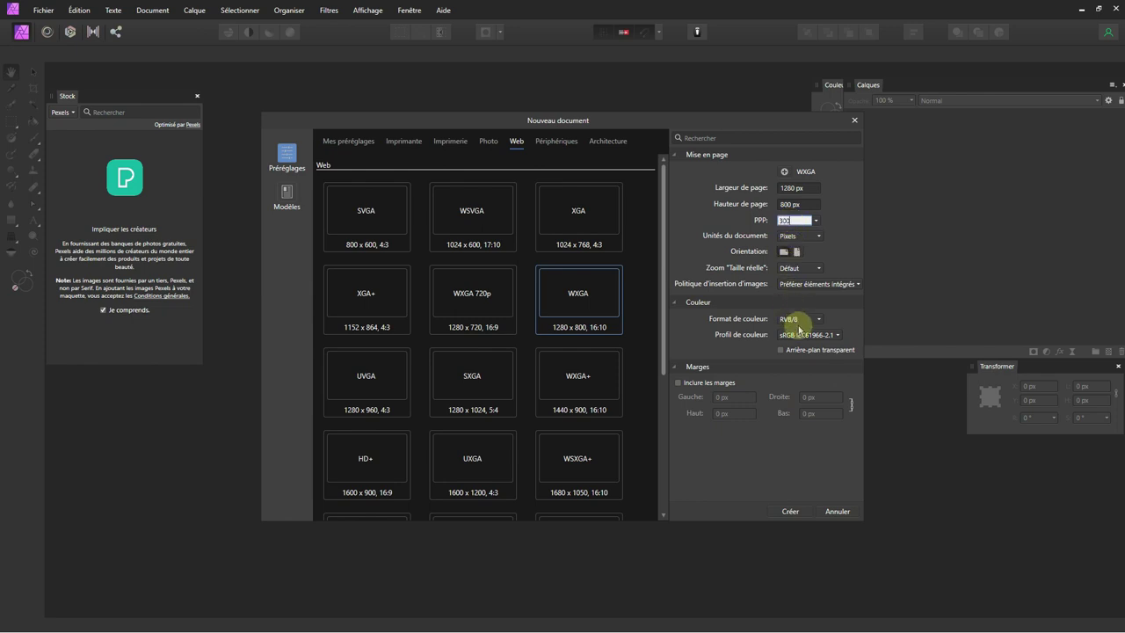
left_click(792, 511)
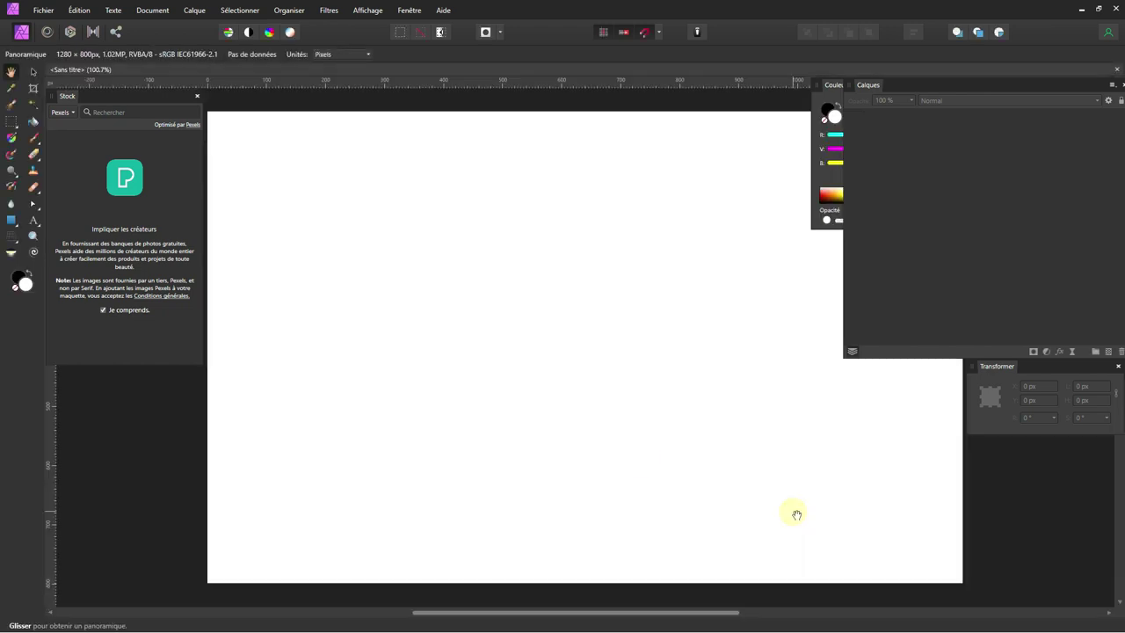
Make the document background transparent.
left_click(139, 11)
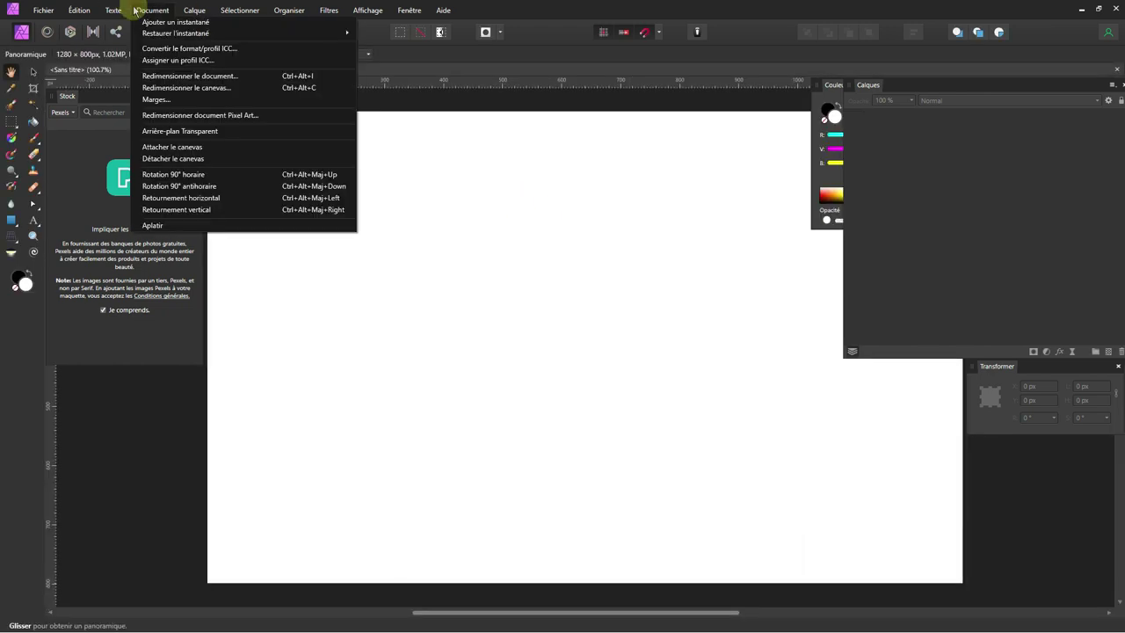
left_click(156, 131)
left_click(144, 109)
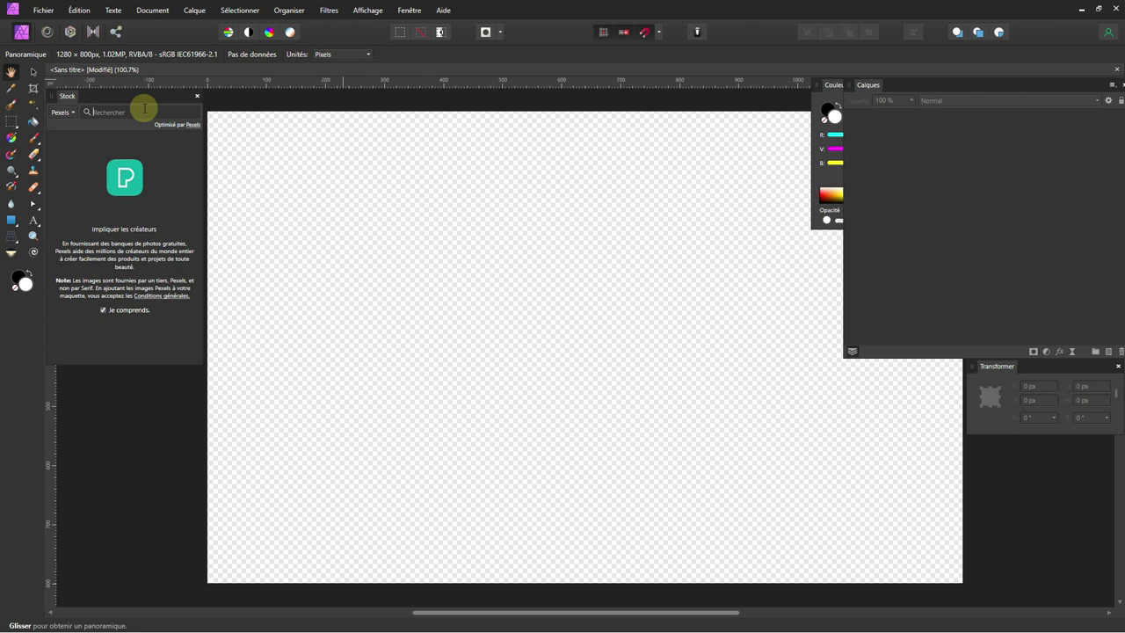
Search Pexels stock photos for 'wood texture' and scroll through the thumbnails.
left_click(62, 113)
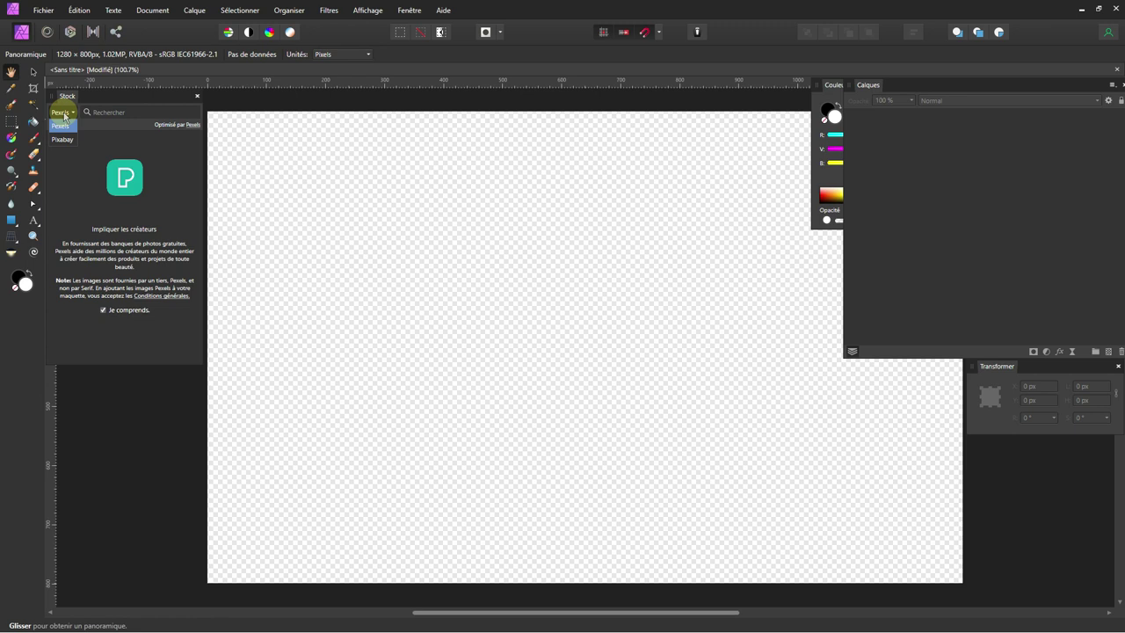
left_click(63, 116)
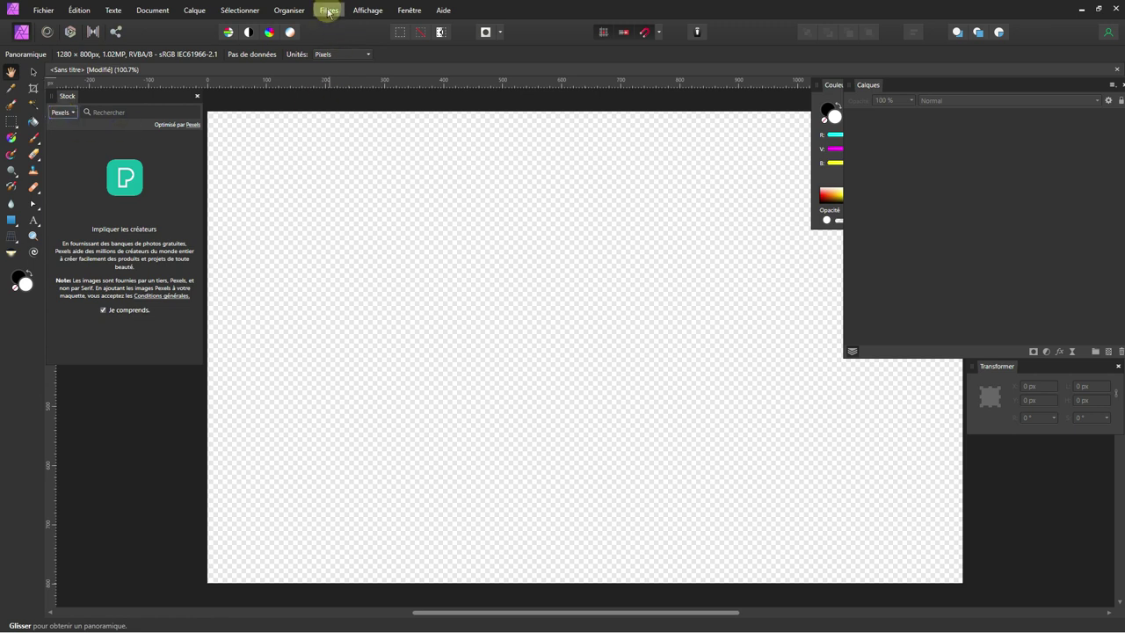
left_click(130, 112)
type("wood texture")
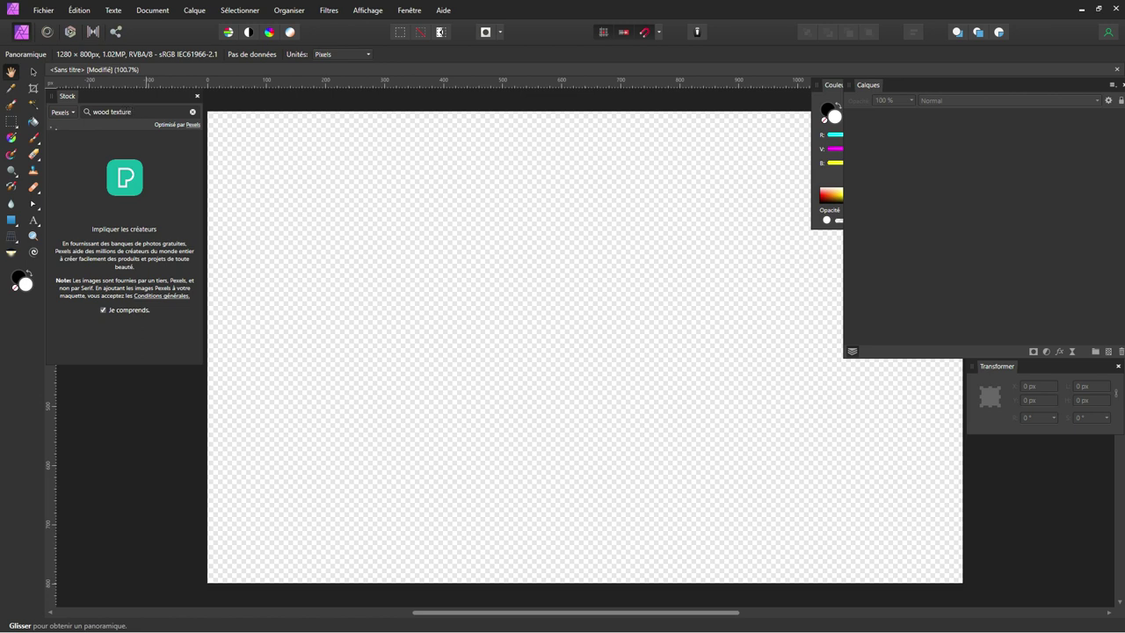
key("Return")
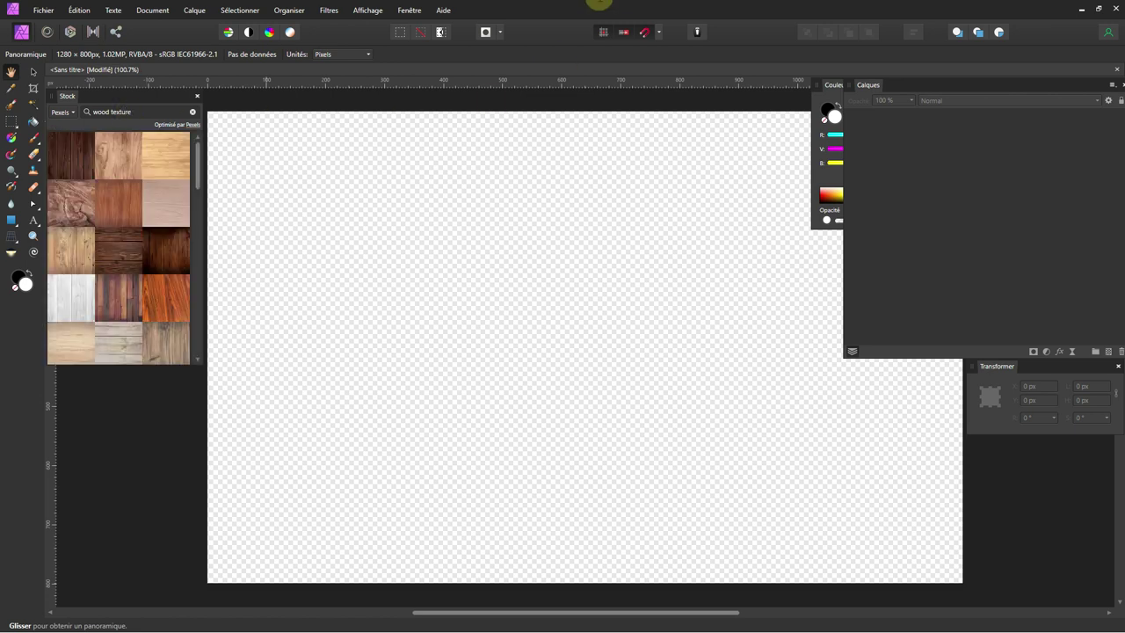
scroll(128, 300, "down", 1)
scroll(131, 296, "down", 1)
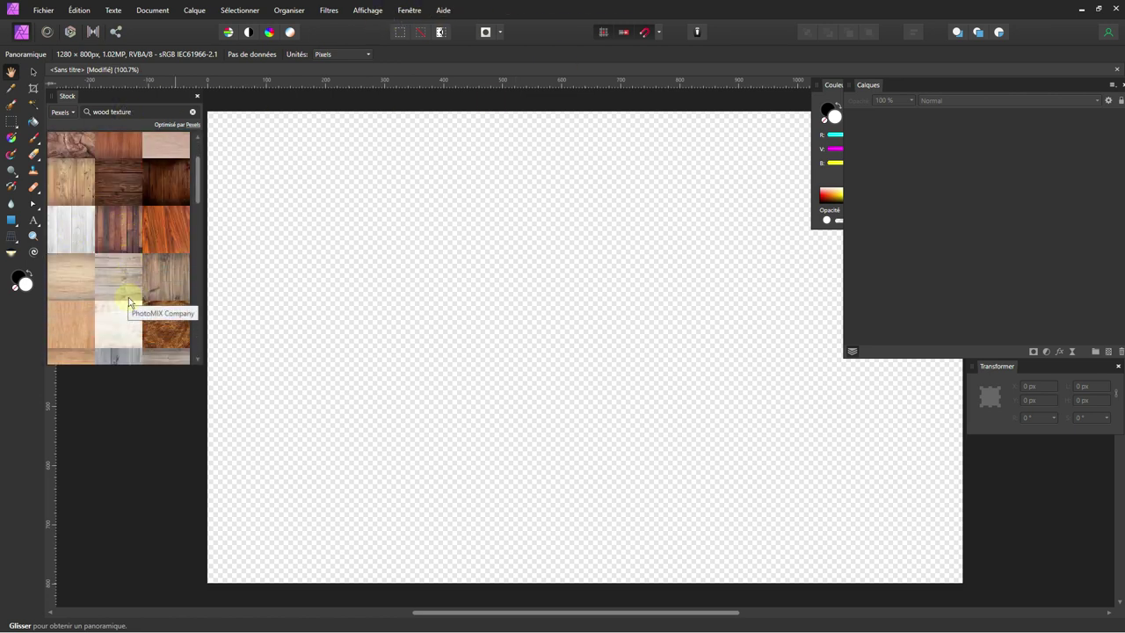
scroll(131, 296, "down", 1)
scroll(133, 307, "down", 1)
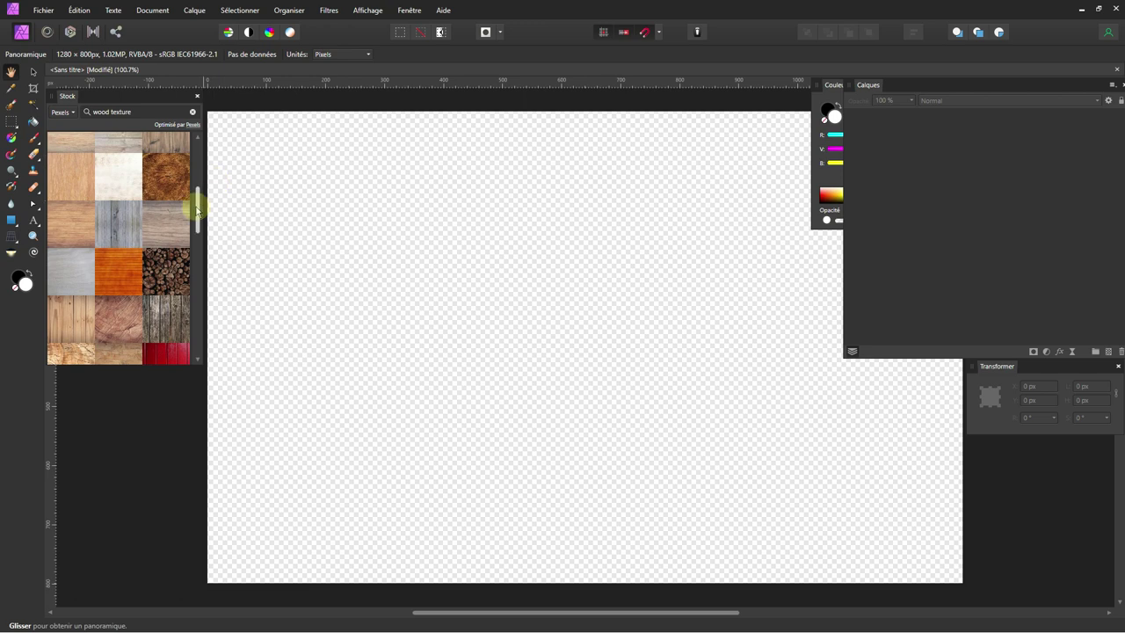
mouse_move(198, 203)
left_mouse_down()
mouse_move(204, 352)
mouse_move(205, 149)
left_mouse_up()
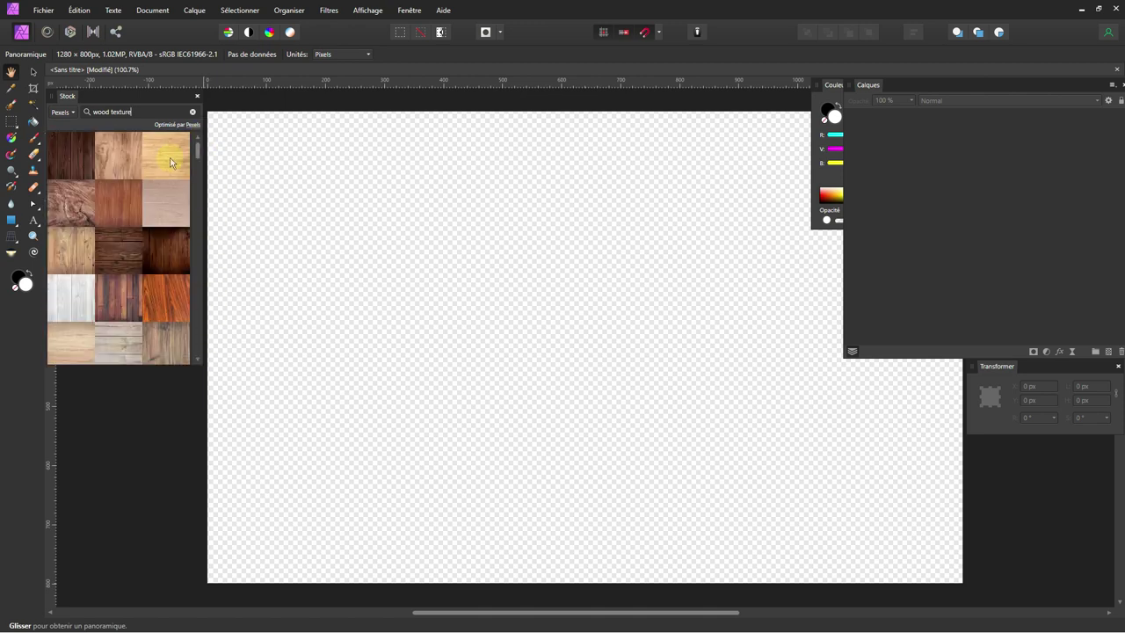
left_click(48, 12)
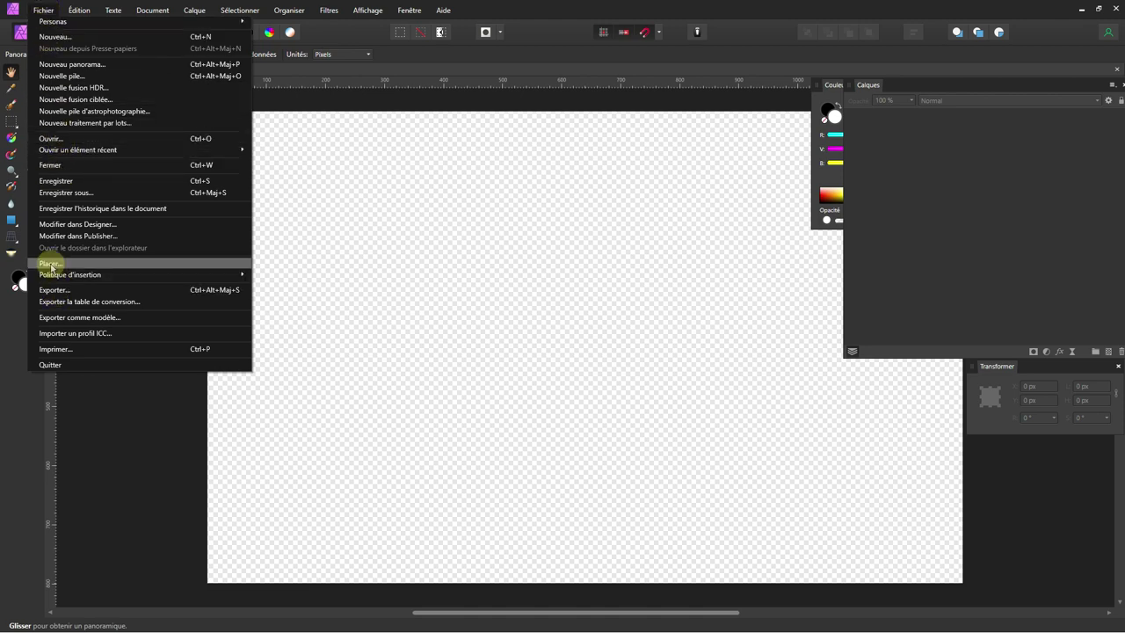
Place the diagonal wood-grain Pexels photo from the mockup folder, sized 1280 × 853.2 px, over the canvas.
key("Escape")
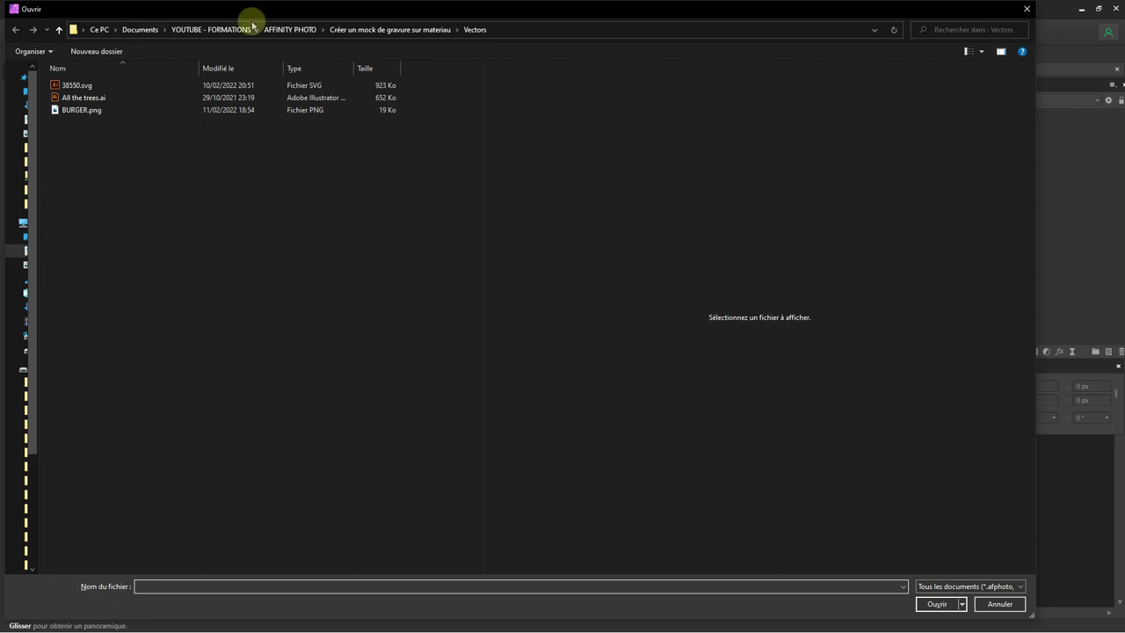
left_click(404, 30)
mouse_move(143, 148)
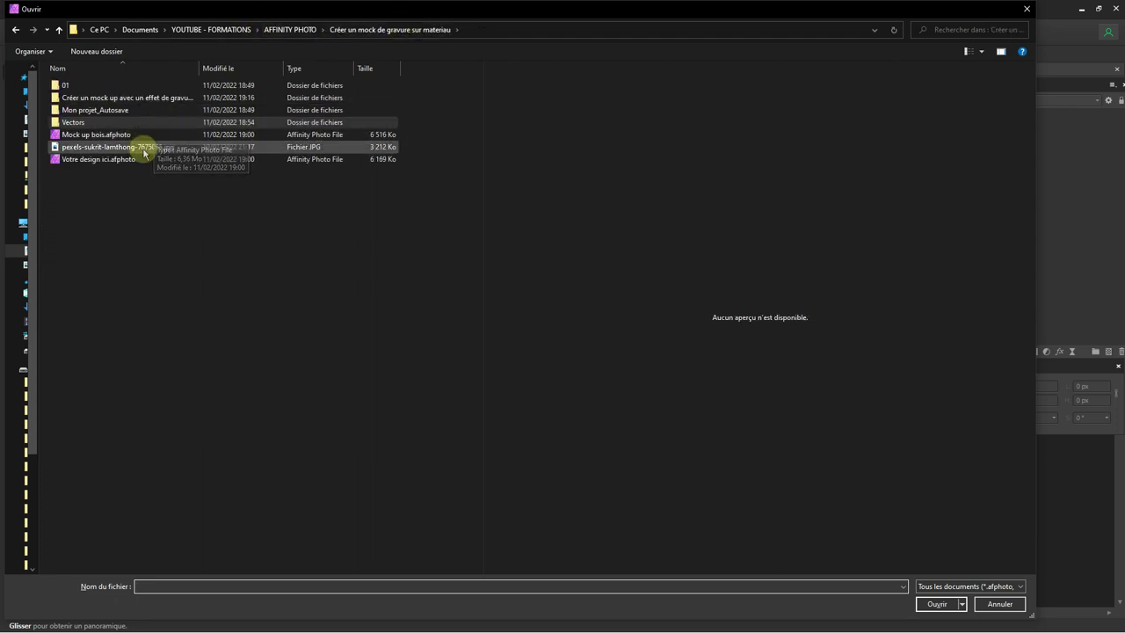
left_click(143, 147)
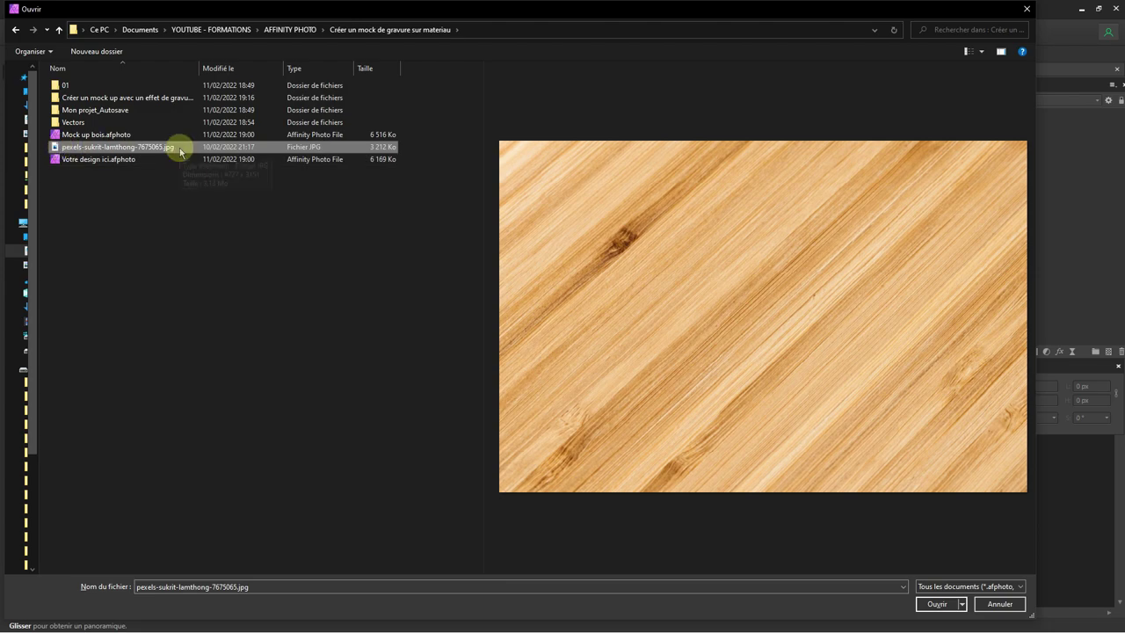
left_click(939, 606)
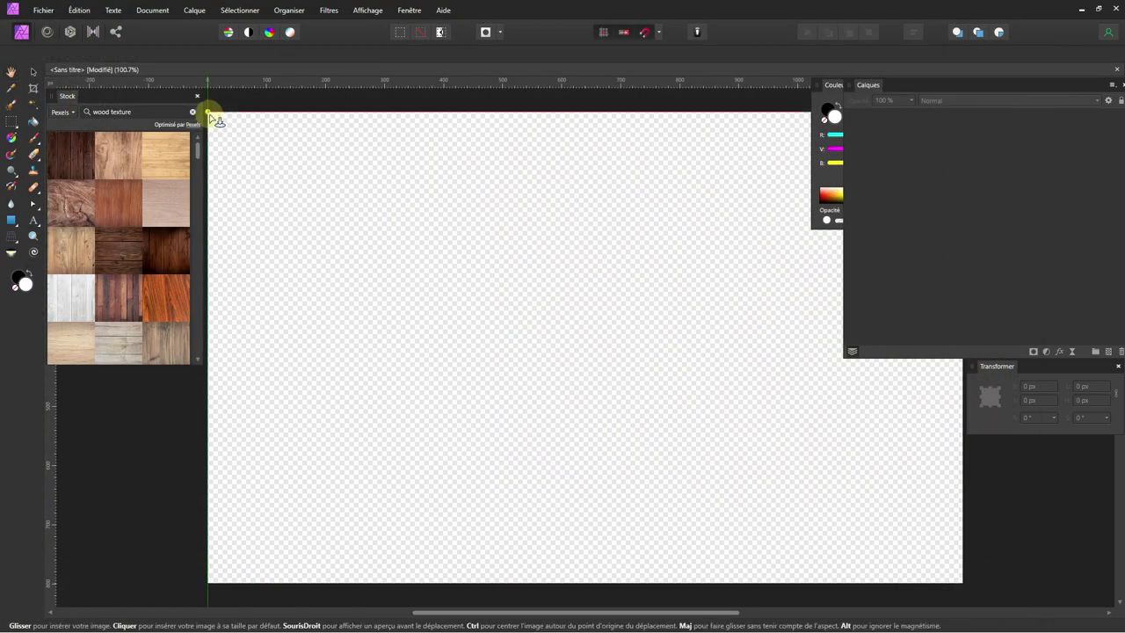
left_click_drag(211, 114, 978, 584)
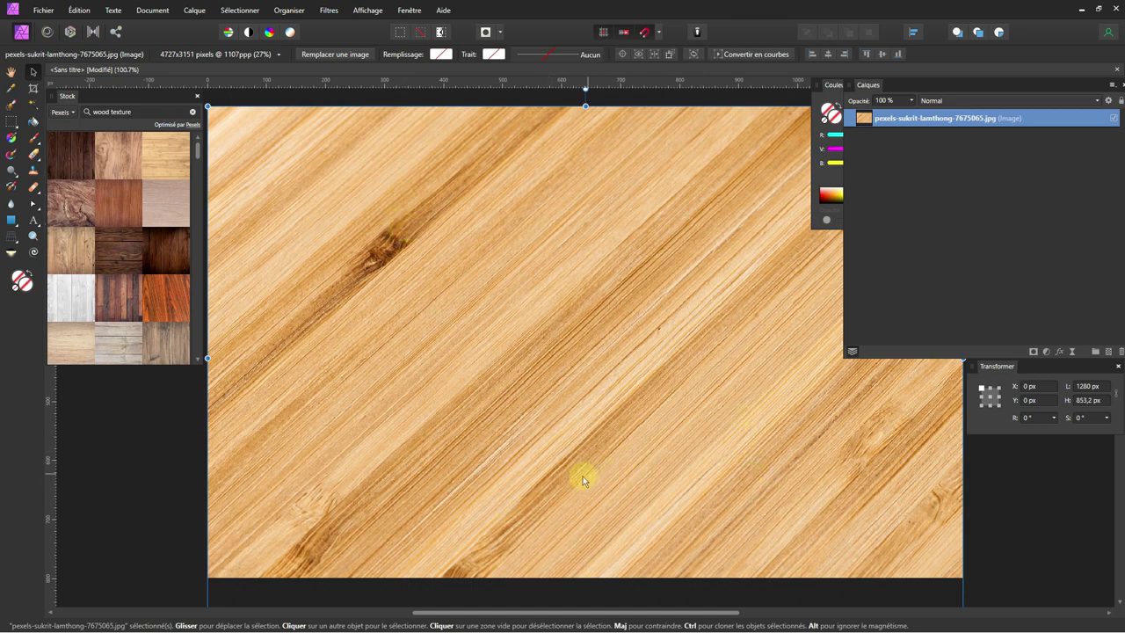
Draw a white square over the middle of the wood, ready for perspective warping.
left_click(12, 221)
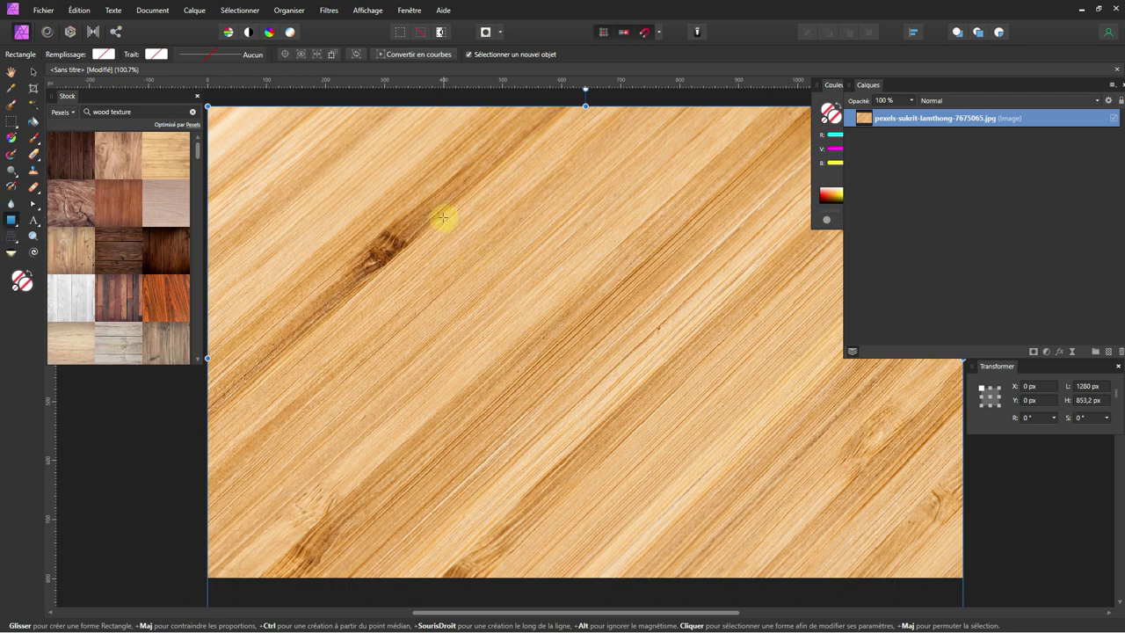
mouse_move(443, 217)
left_mouse_down()
mouse_move(727, 454)
mouse_move(696, 406)
mouse_move(750, 455)
mouse_move(649, 378)
mouse_move(668, 382)
mouse_move(633, 349)
mouse_move(744, 439)
mouse_move(676, 377)
mouse_move(703, 396)
mouse_move(728, 432)
mouse_move(685, 396)
mouse_move(723, 441)
mouse_move(729, 291)
mouse_move(603, 369)
mouse_move(683, 372)
mouse_move(779, 472)
mouse_move(766, 466)
left_mouse_up()
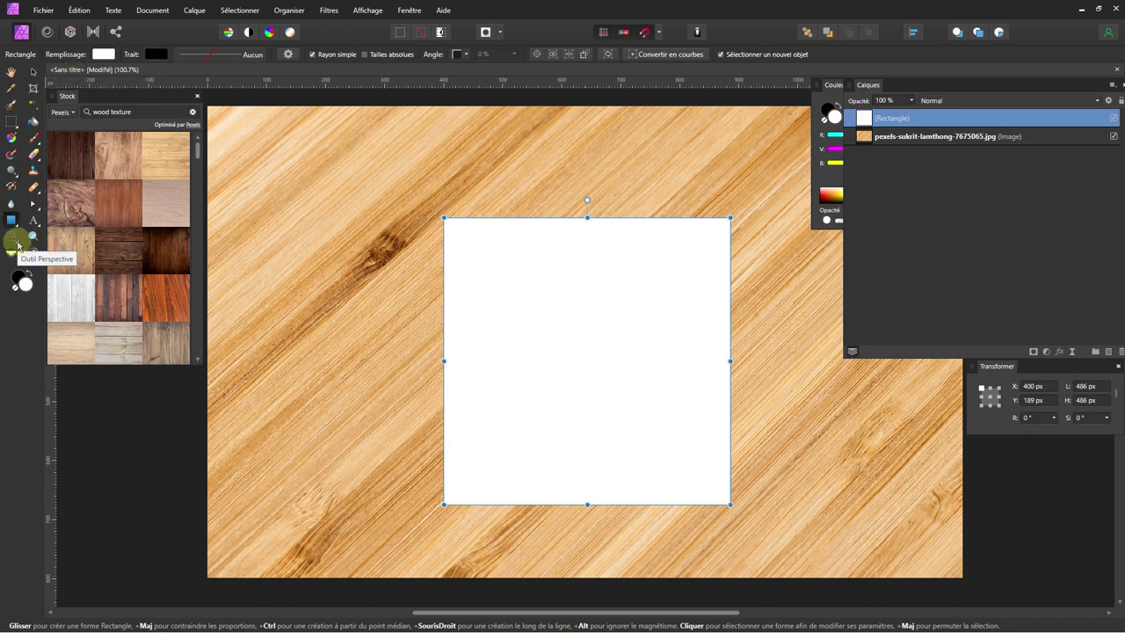
left_click(17, 246)
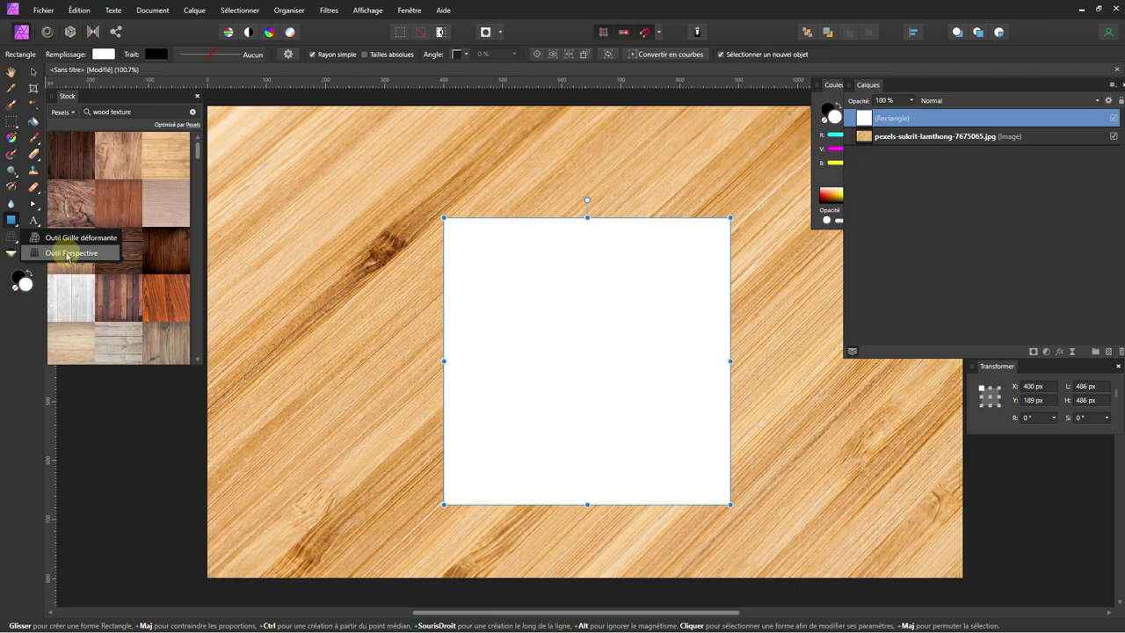
left_click(67, 255)
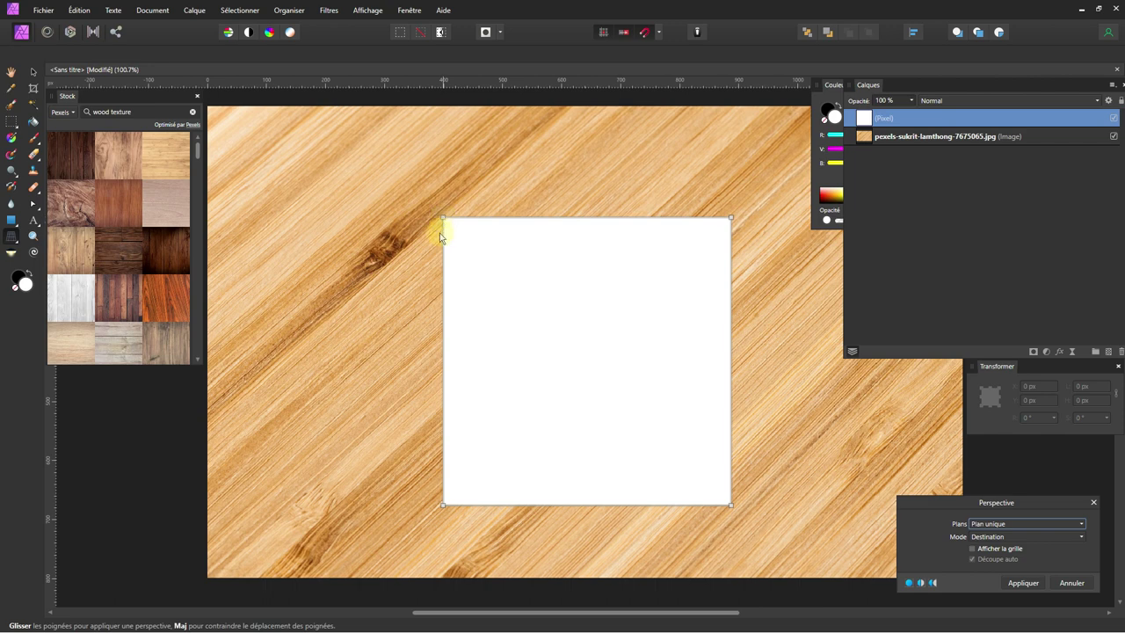
Drag the square's four corners into a tilted diamond, check it against the grid, and apply.
left_click_drag(443, 218, 378, 274)
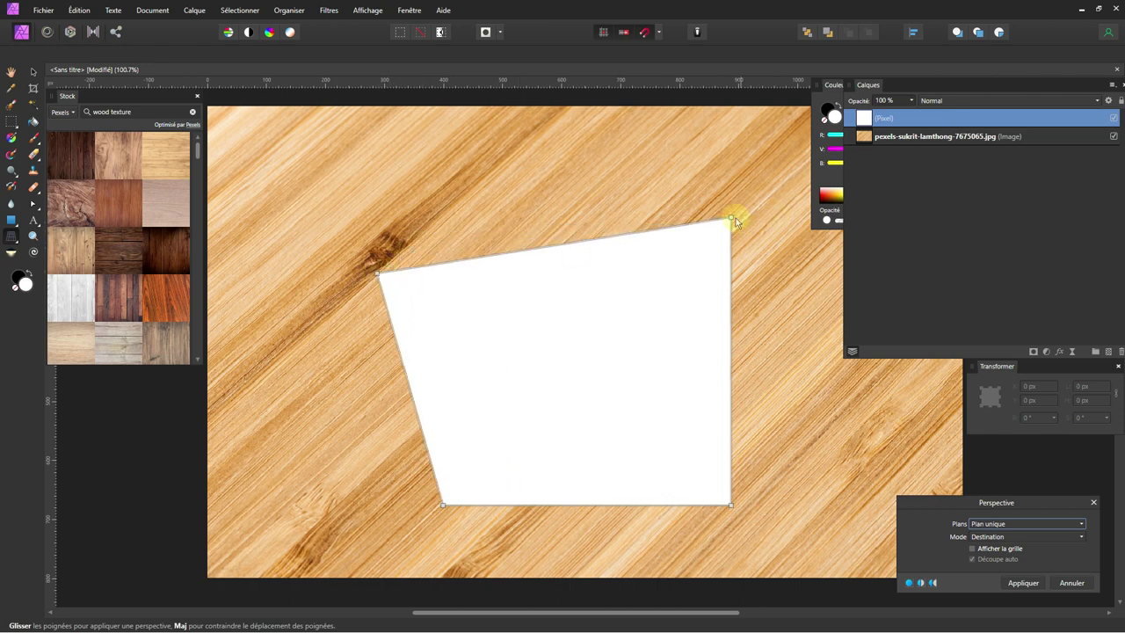
left_click_drag(731, 217, 538, 141)
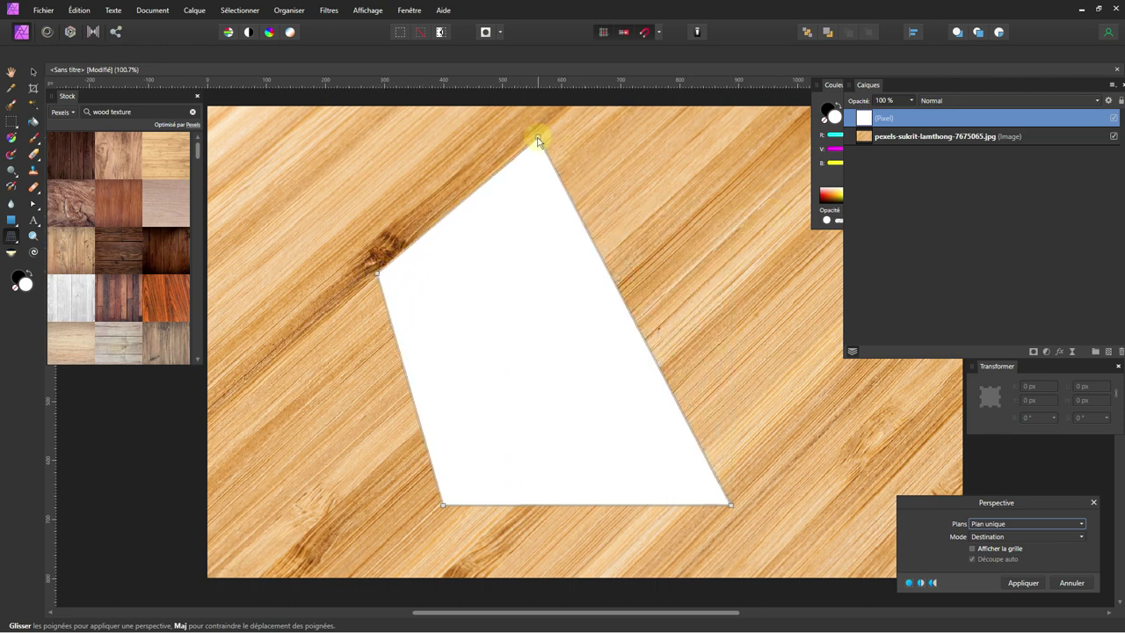
left_click_drag(380, 275, 330, 320)
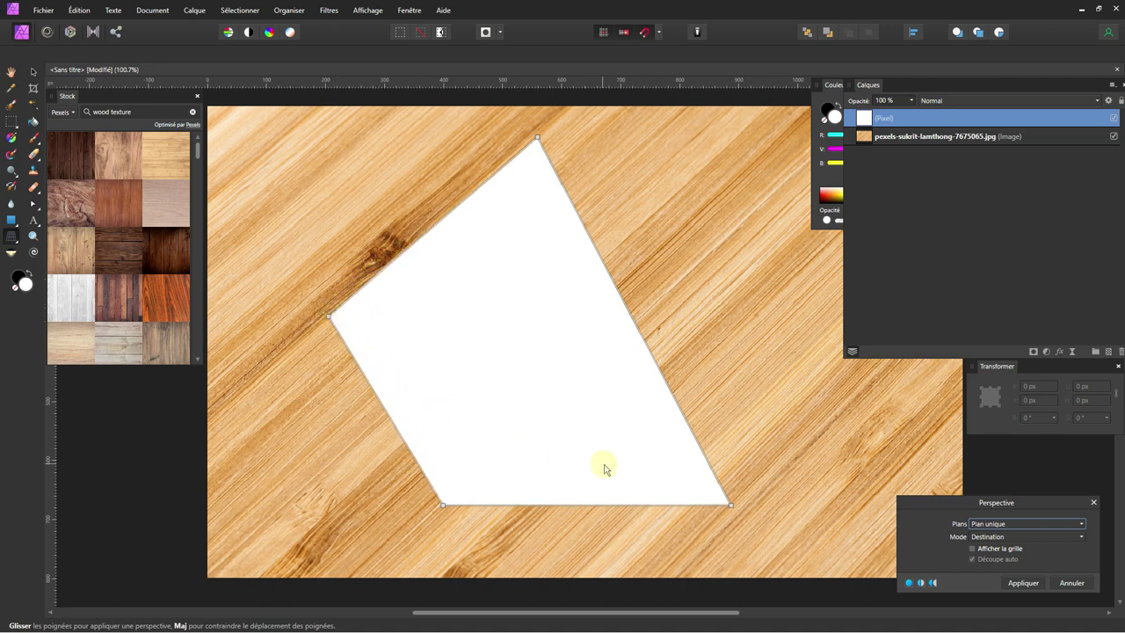
mouse_move(731, 507)
left_mouse_down()
mouse_move(729, 372)
mouse_move(743, 365)
left_mouse_up()
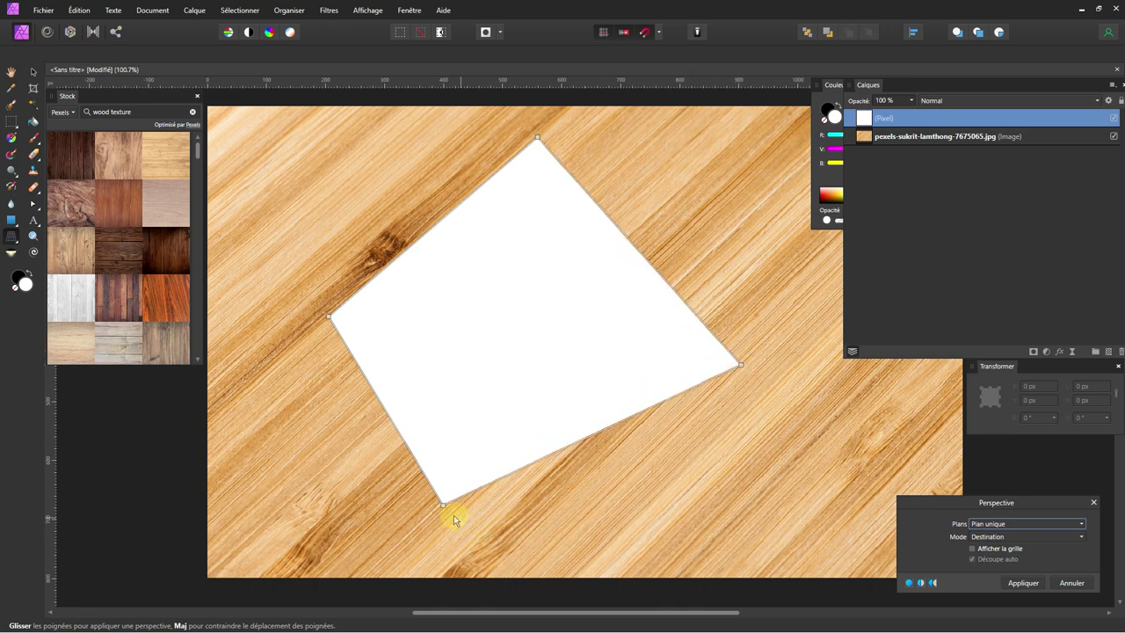
mouse_move(443, 508)
left_mouse_down()
mouse_move(530, 572)
mouse_move(504, 532)
left_mouse_up()
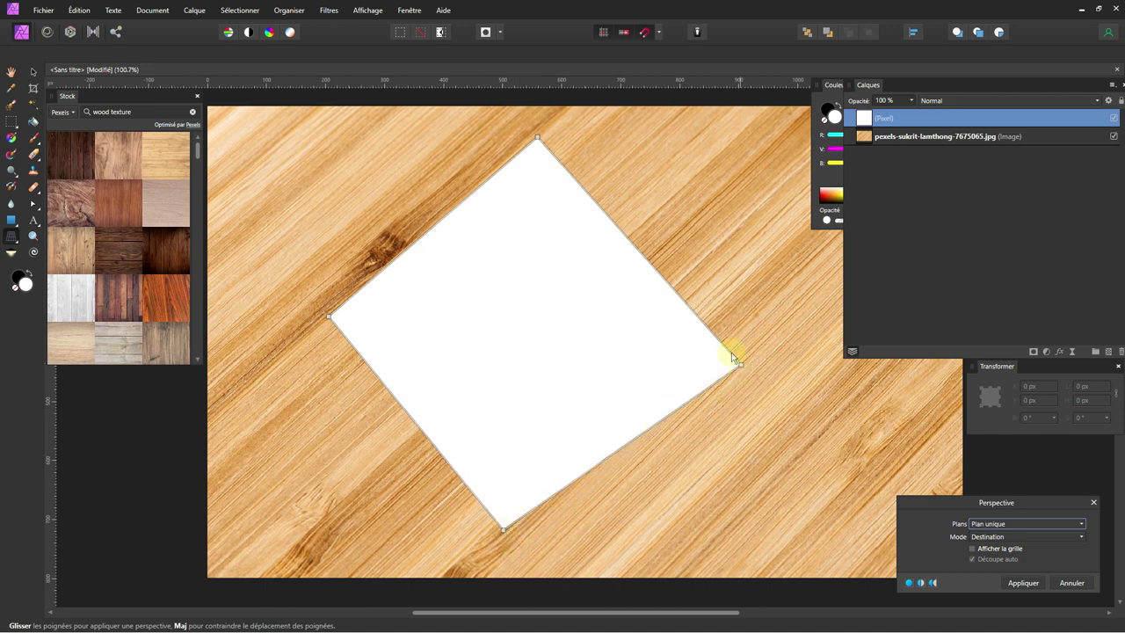
left_click_drag(731, 356, 714, 339)
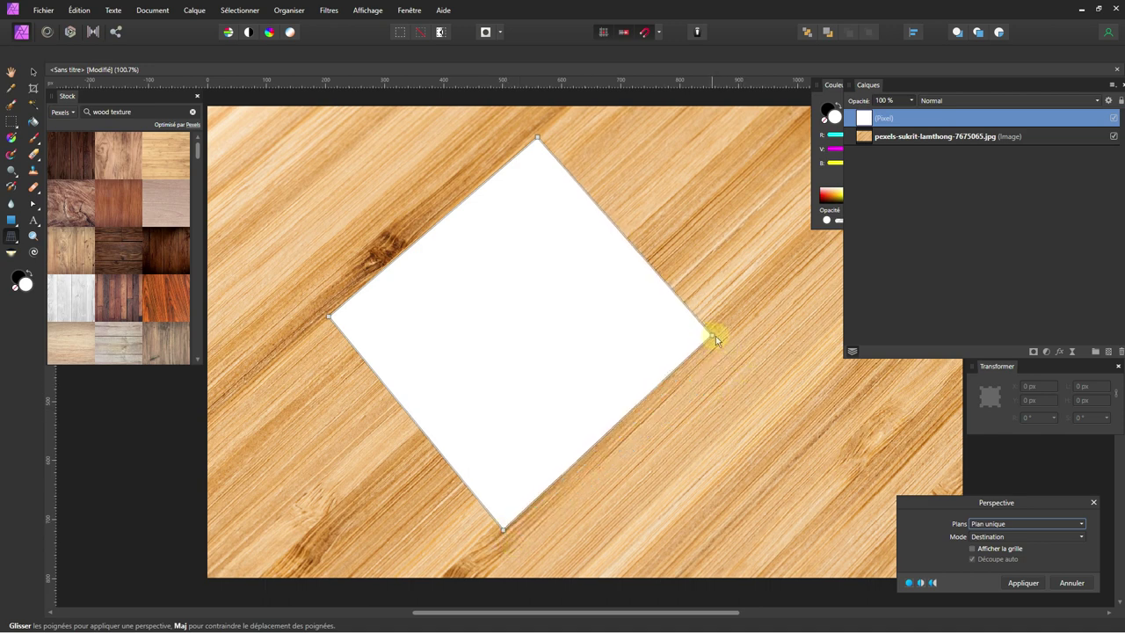
left_click_drag(716, 336, 718, 330)
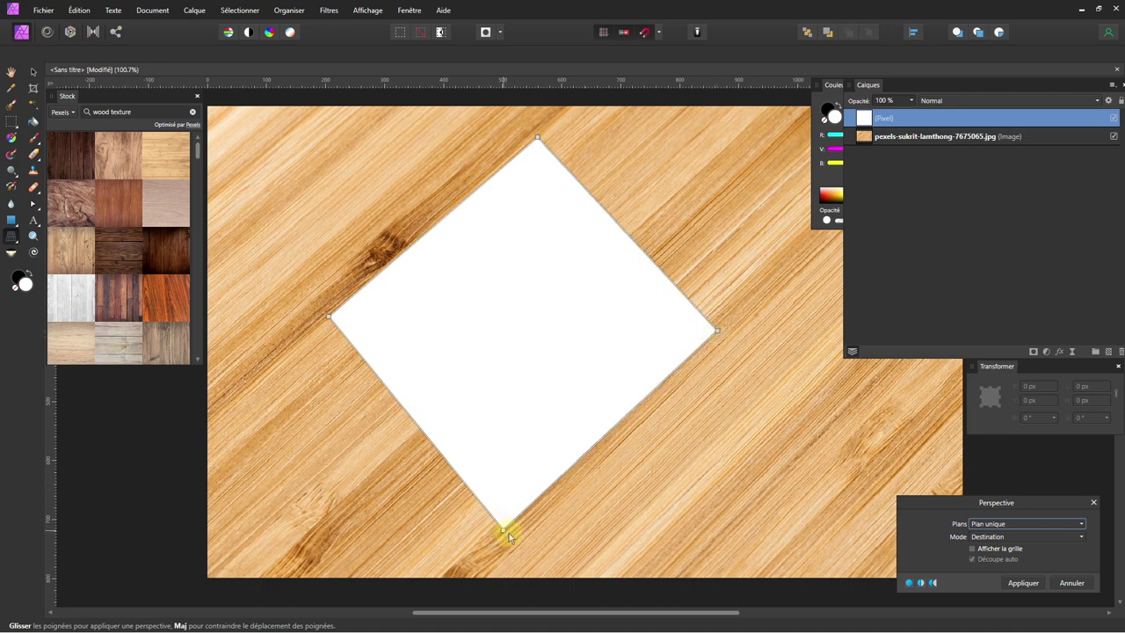
left_click_drag(506, 528, 505, 534)
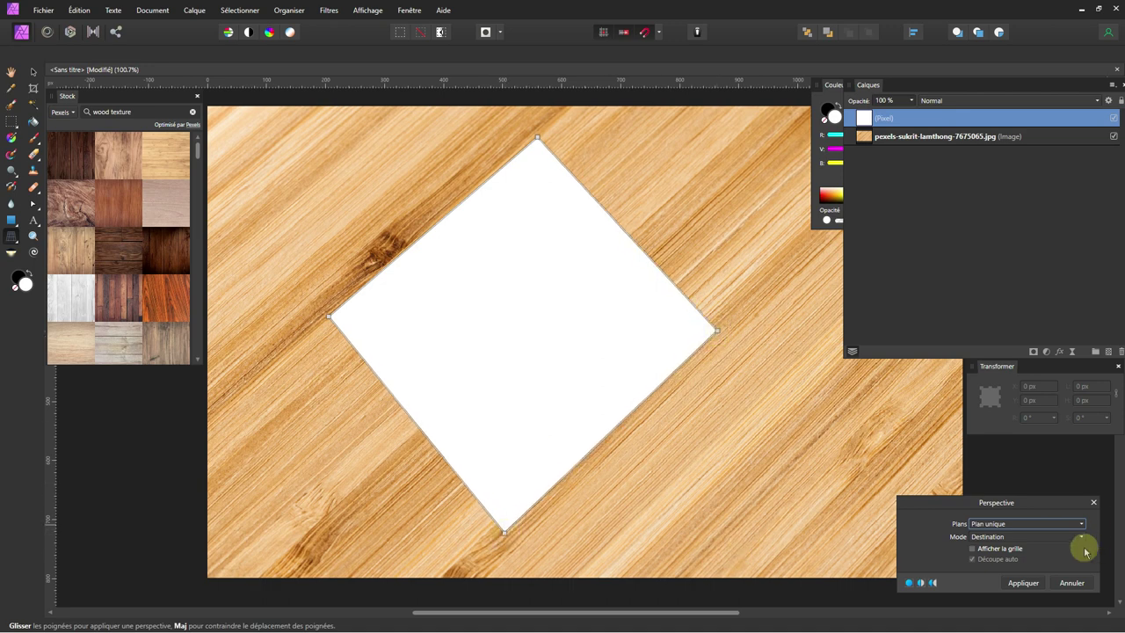
left_click(981, 549)
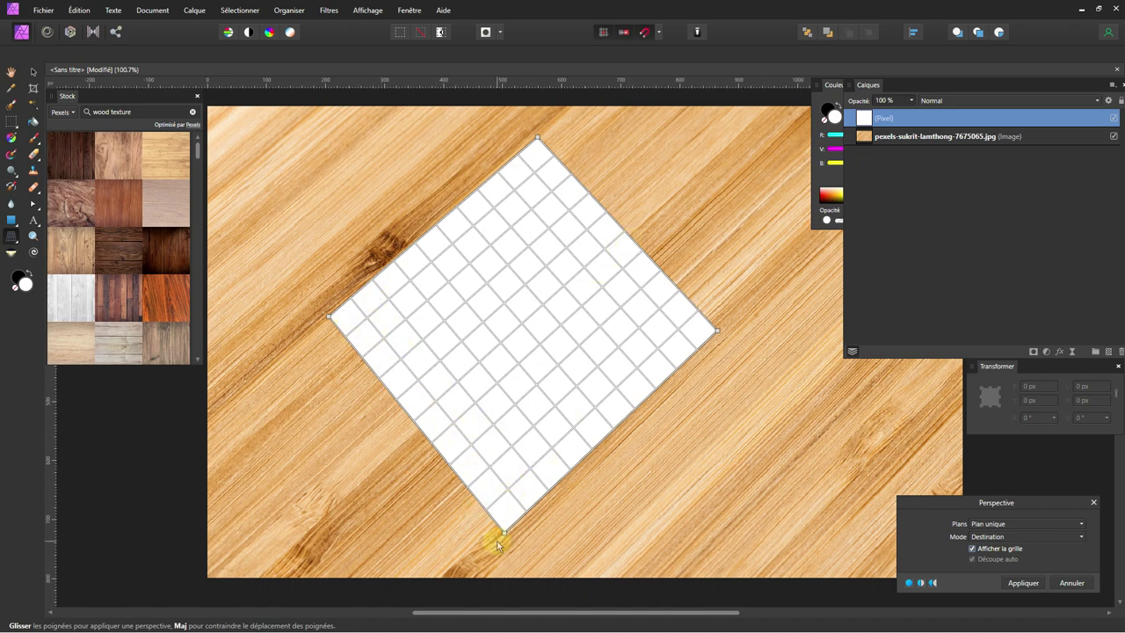
left_click_drag(504, 534, 501, 537)
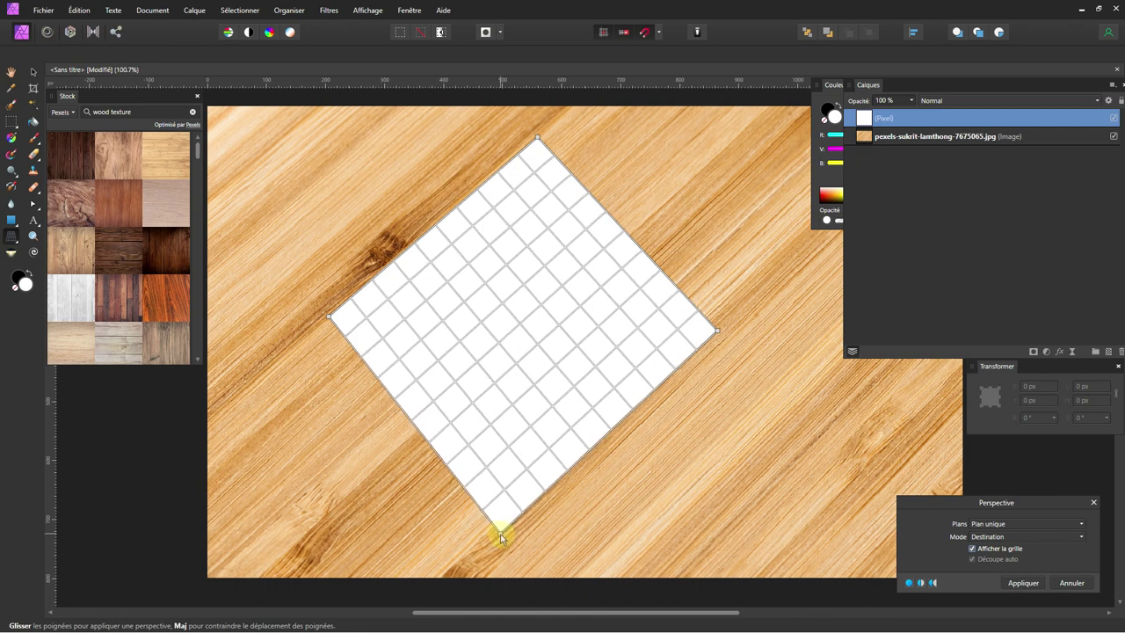
left_click(1024, 582)
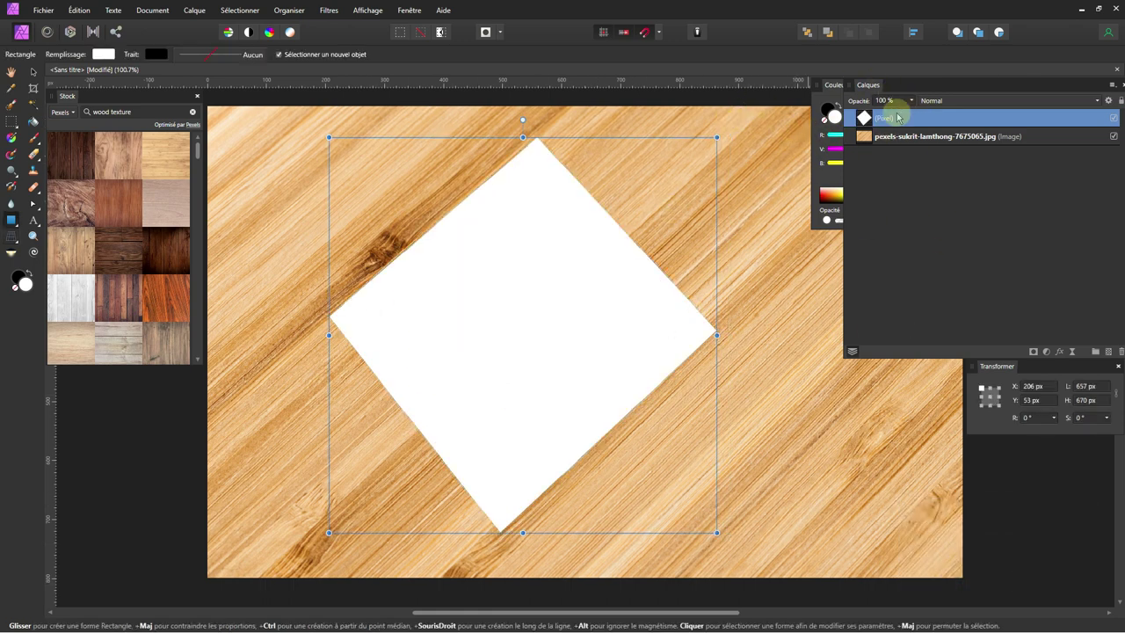
Hide the wood image layer and select the diamond's pixel layer.
left_click(1077, 137)
left_click(1112, 140)
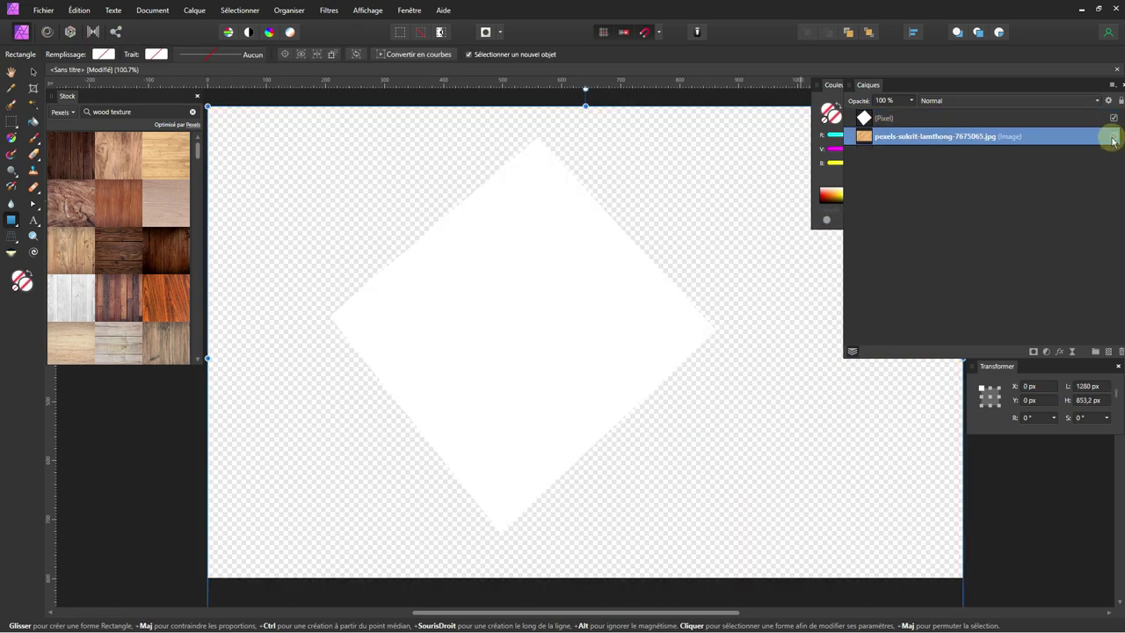
left_click(673, 164)
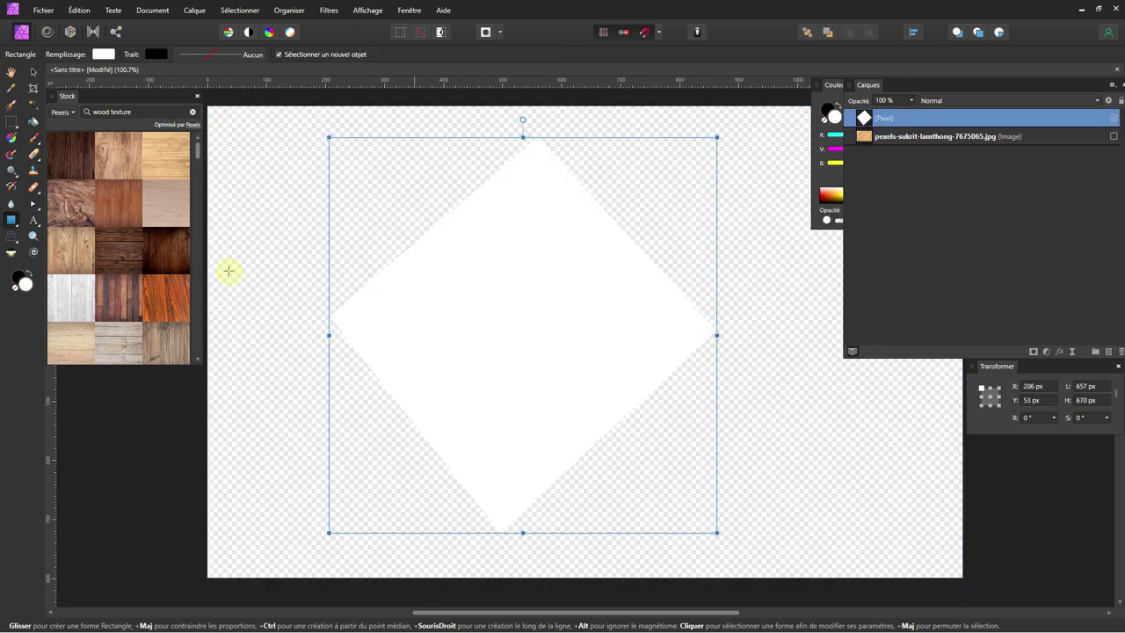
Fill the white diamond with deep red C12424.
left_click(22, 282)
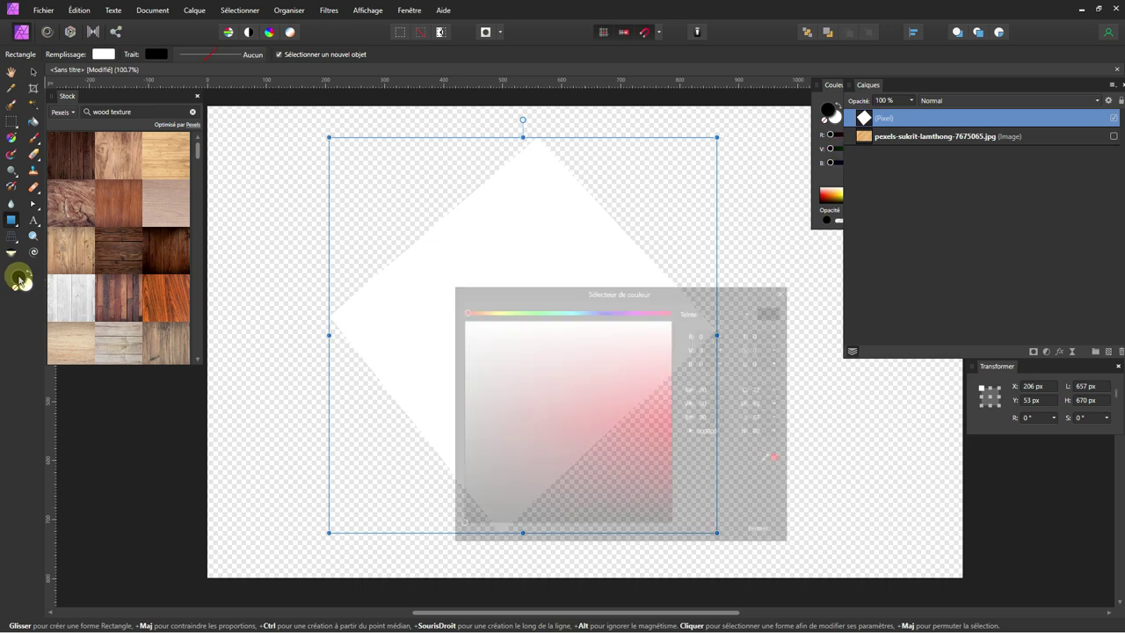
left_click_drag(603, 460, 577, 441)
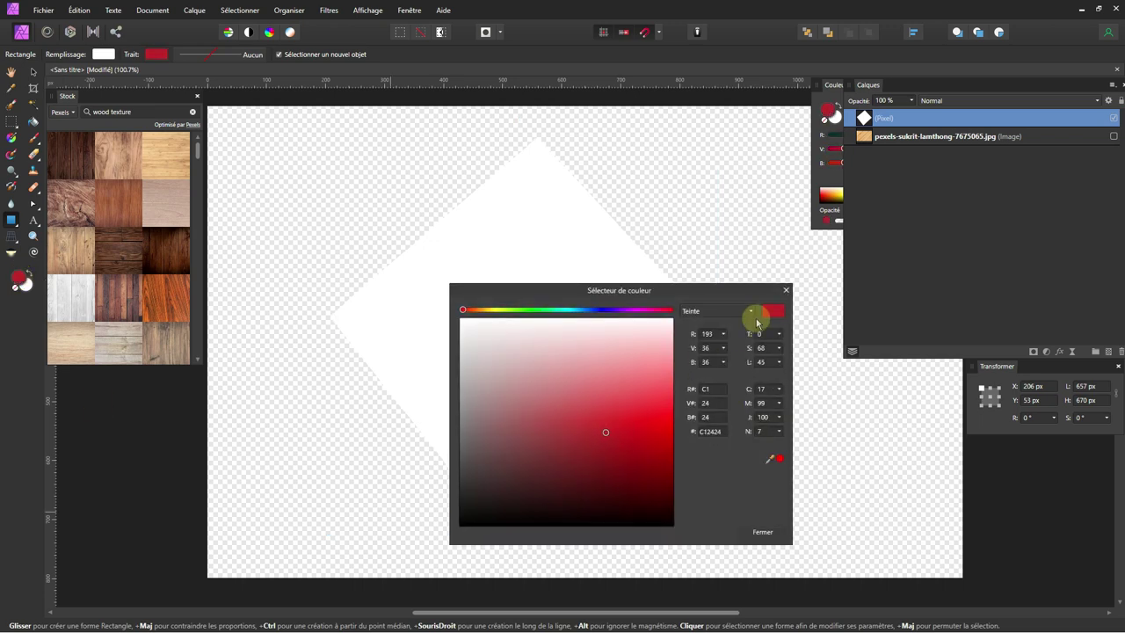
left_click(762, 532)
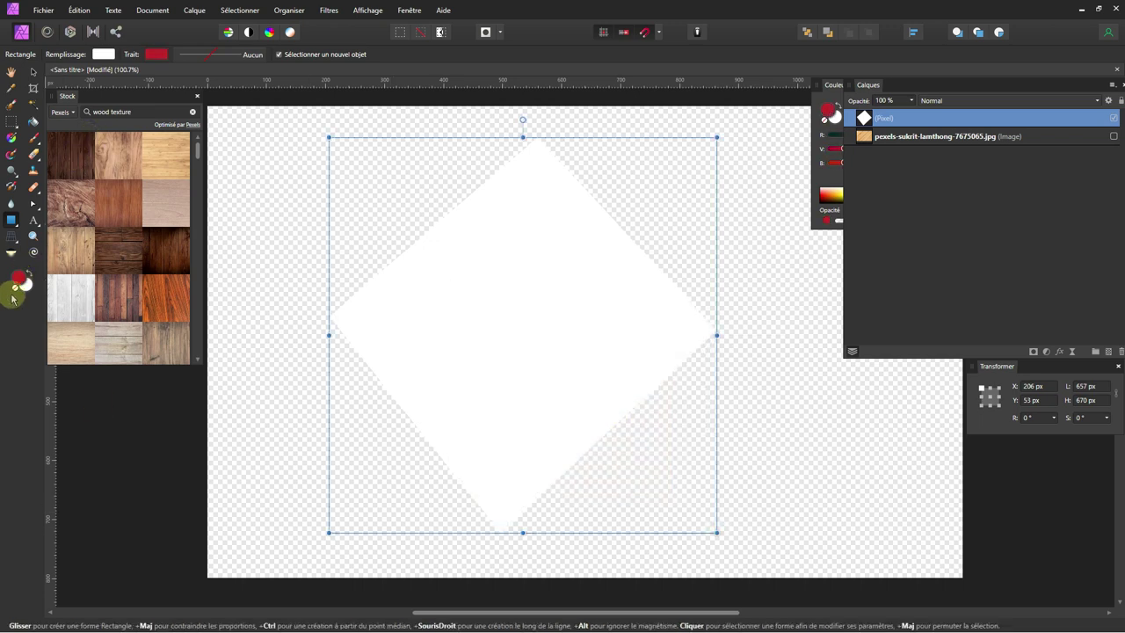
left_click(35, 123)
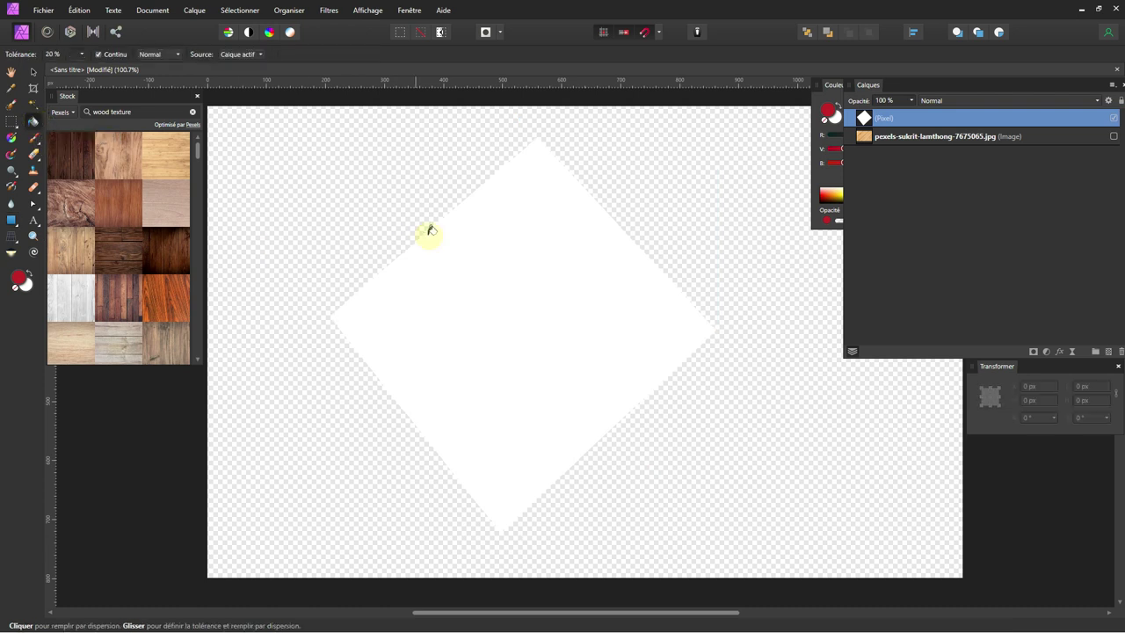
left_click(527, 283)
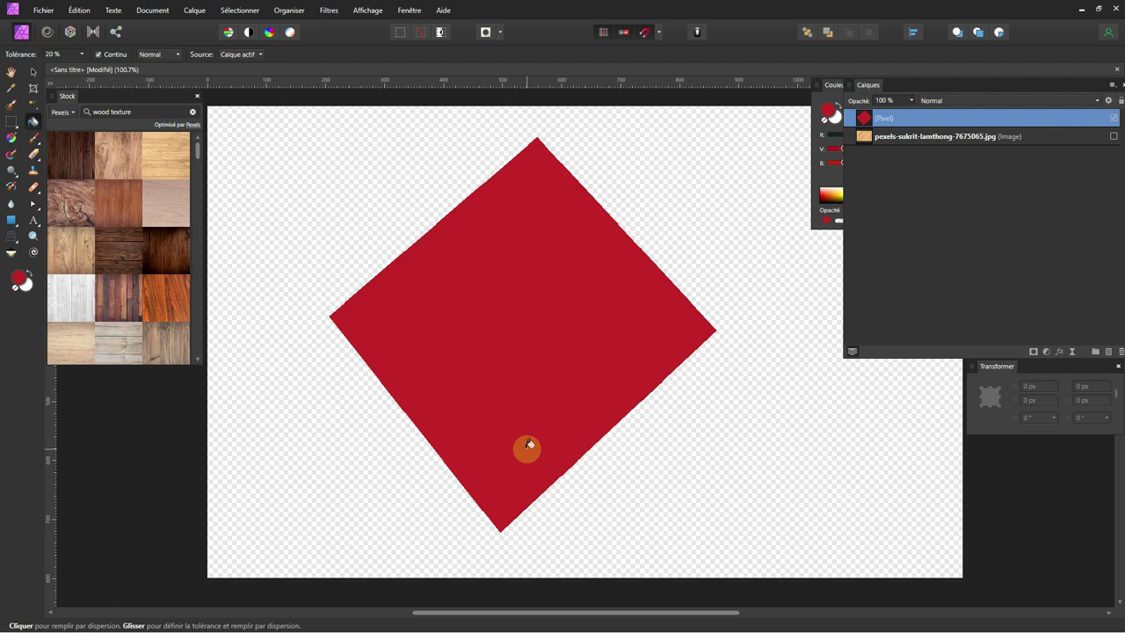
left_click(1054, 138)
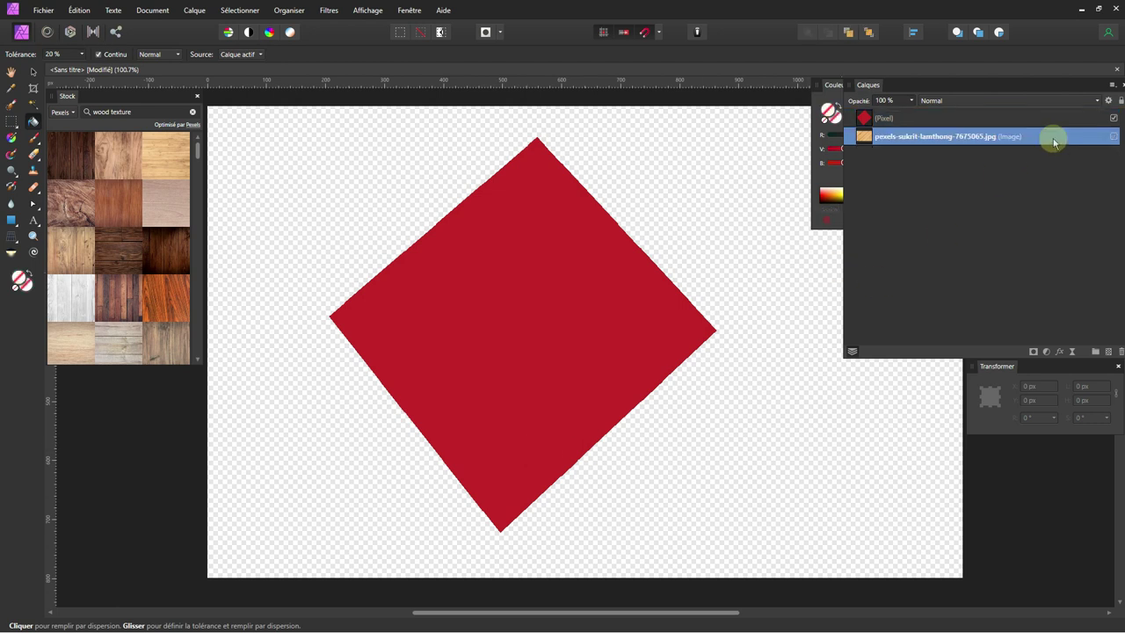
Save the design as Votre design ici.afphoto, overwriting the existing file.
left_click(44, 12)
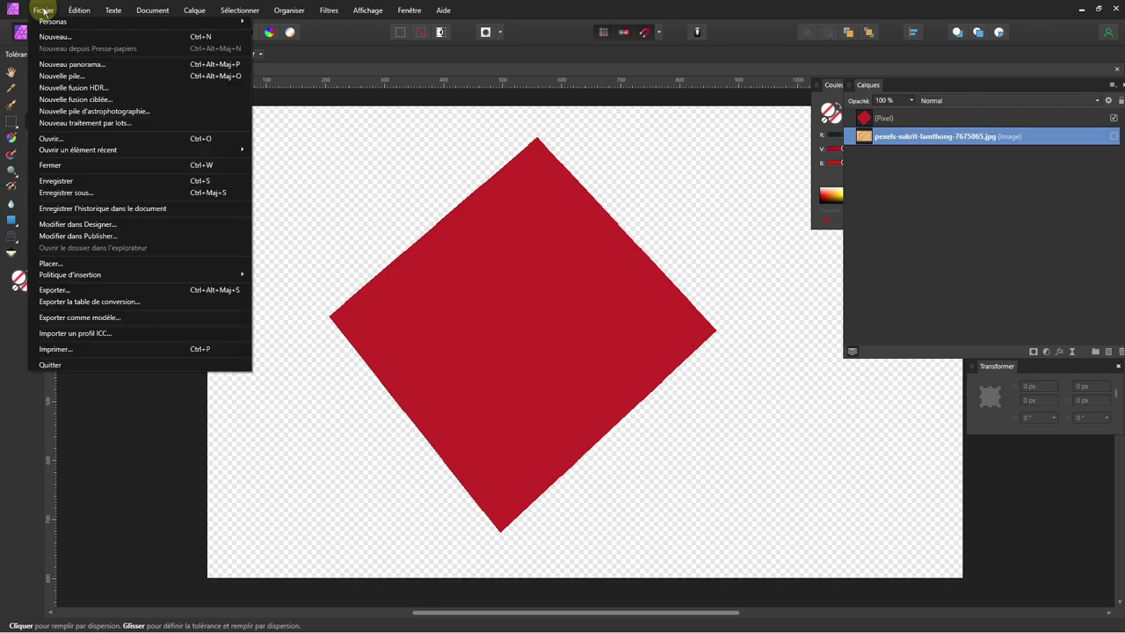
left_click(66, 194)
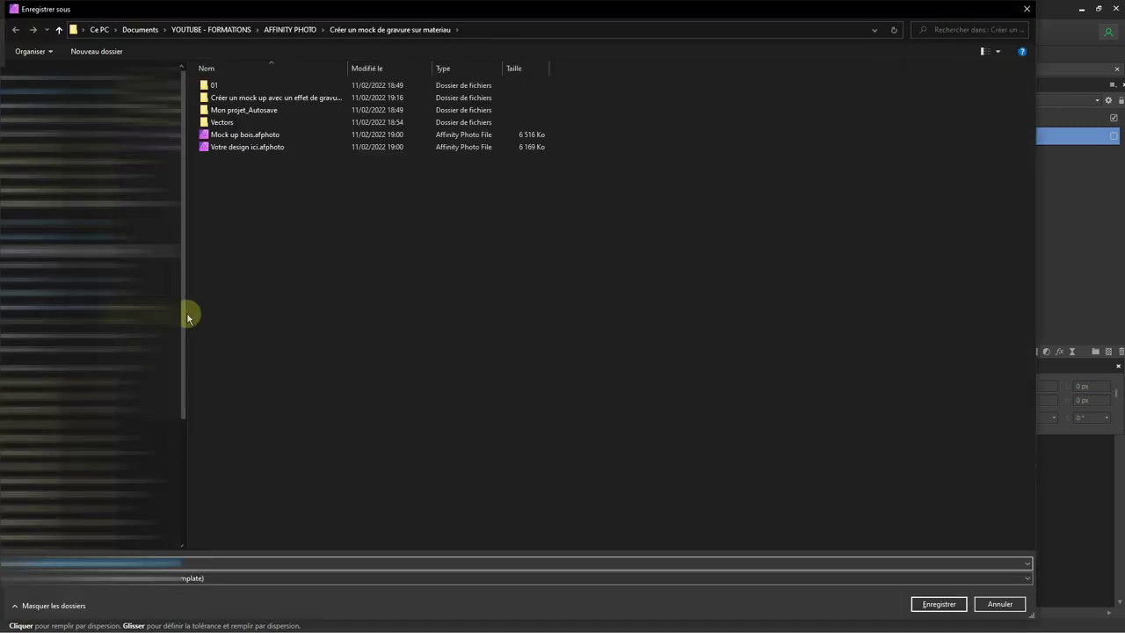
left_click_drag(188, 306, 35, 306)
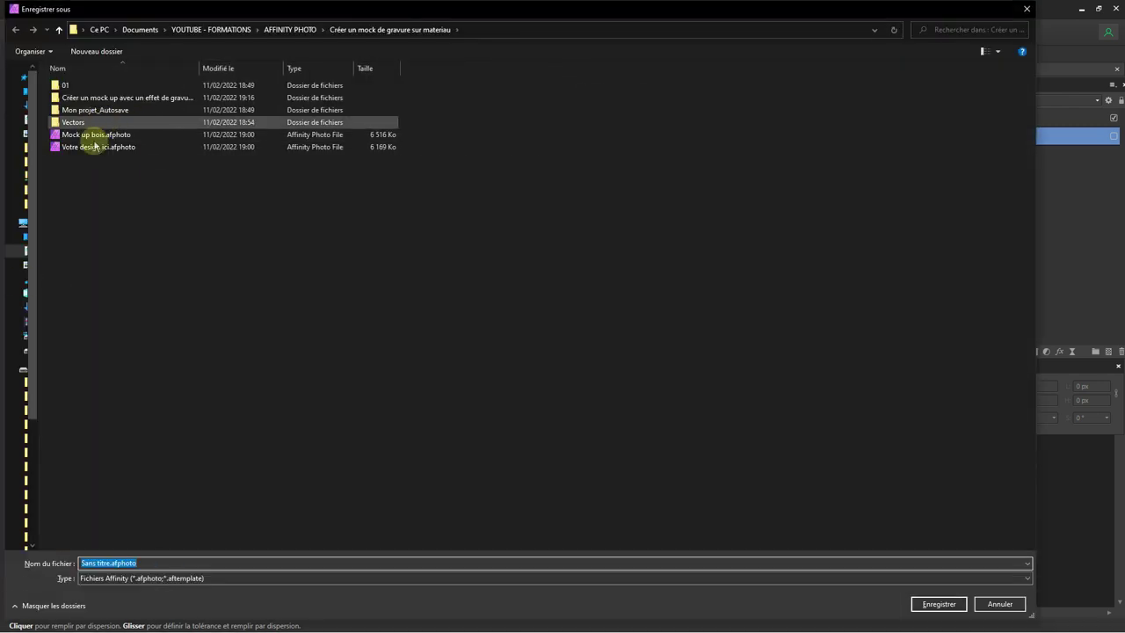
left_click(113, 147)
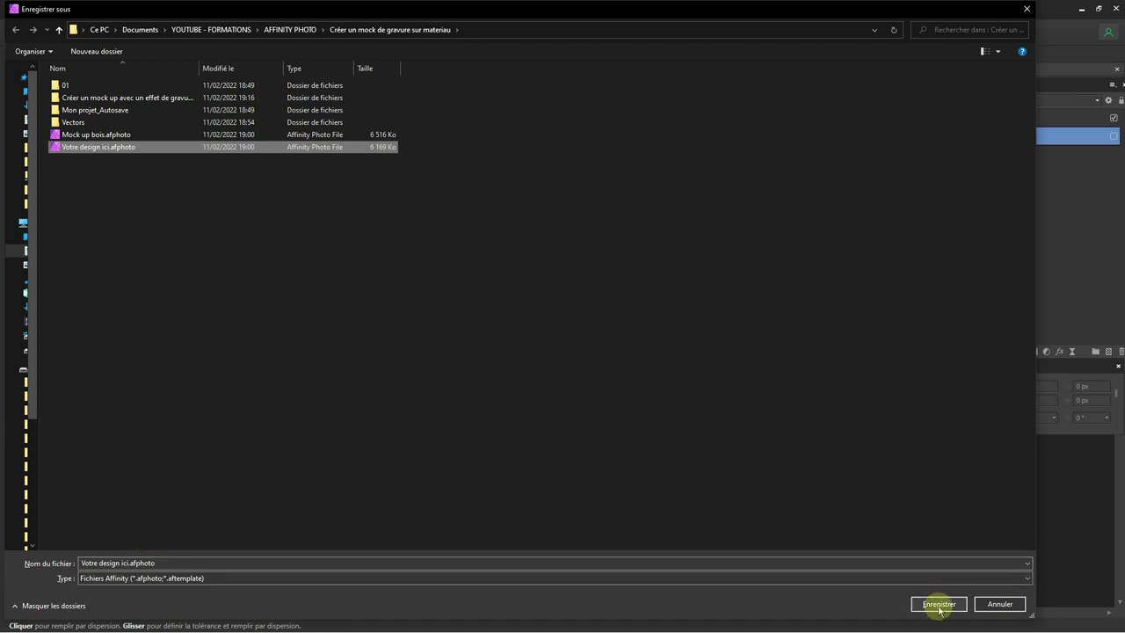
left_click(940, 607)
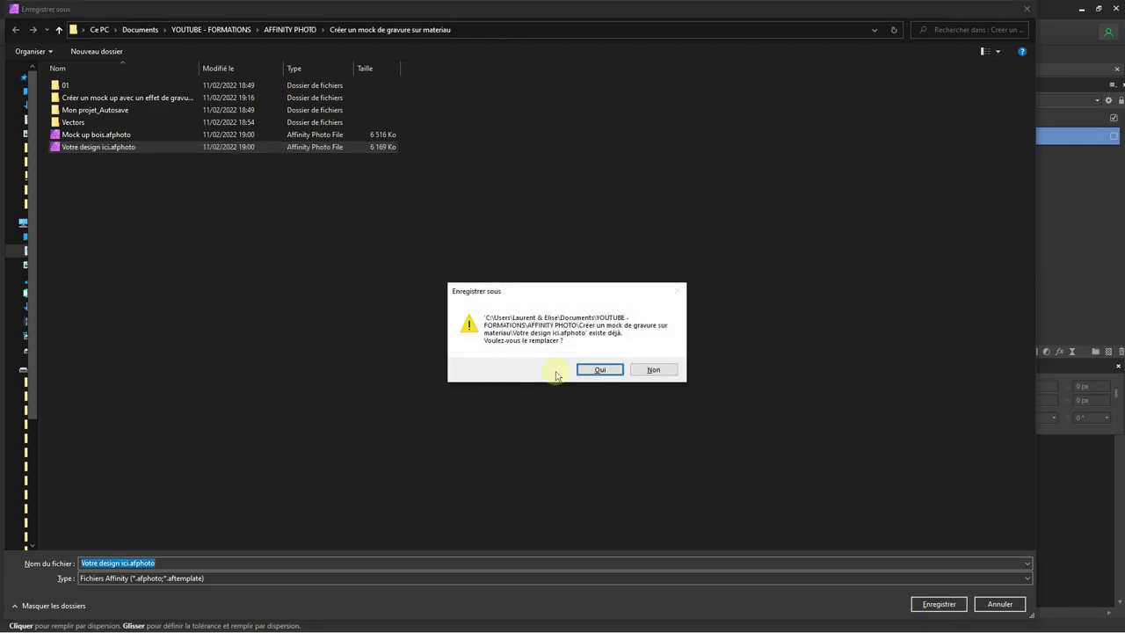
left_click(600, 370)
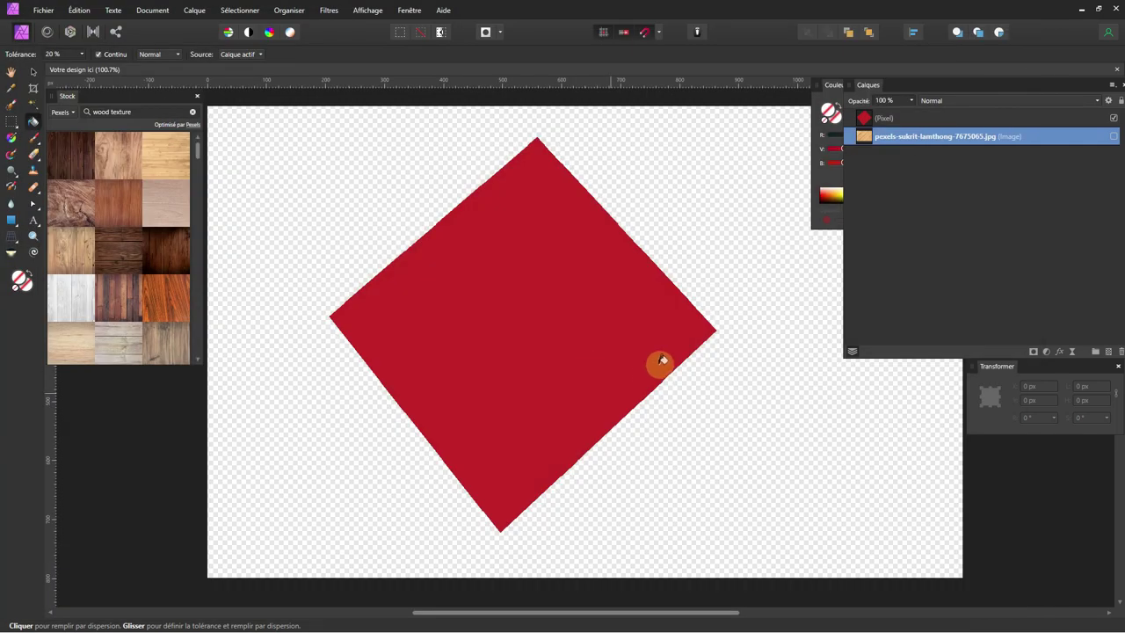
left_click(954, 117)
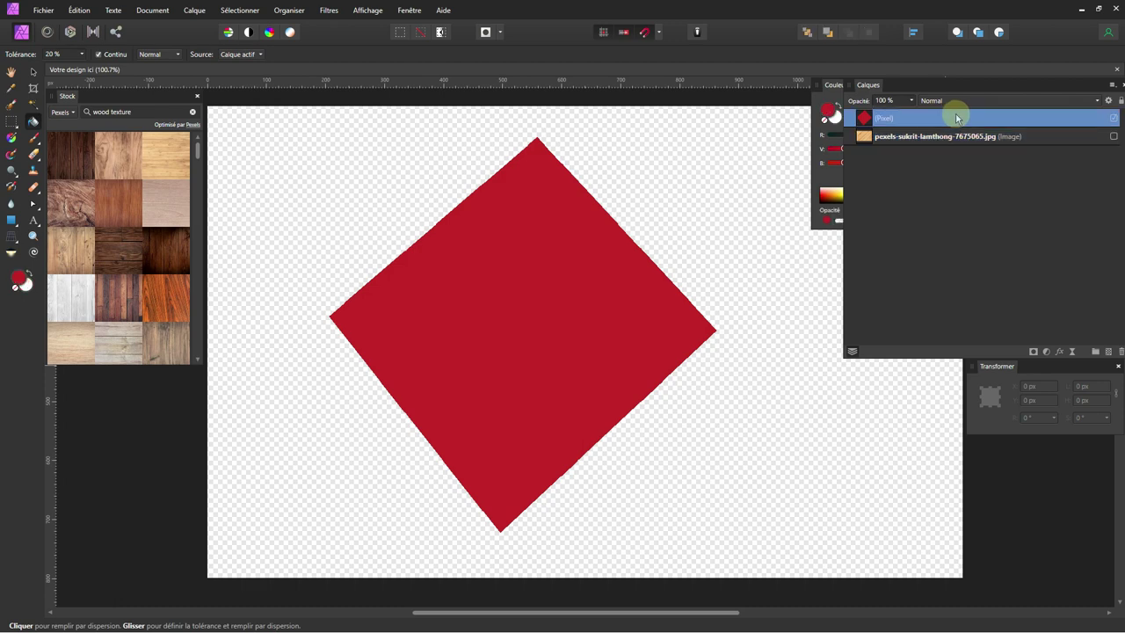
Delete the red diamond layer, show the wood photo again, and overwrite Mock up bois.afphoto.
left_click(1121, 352)
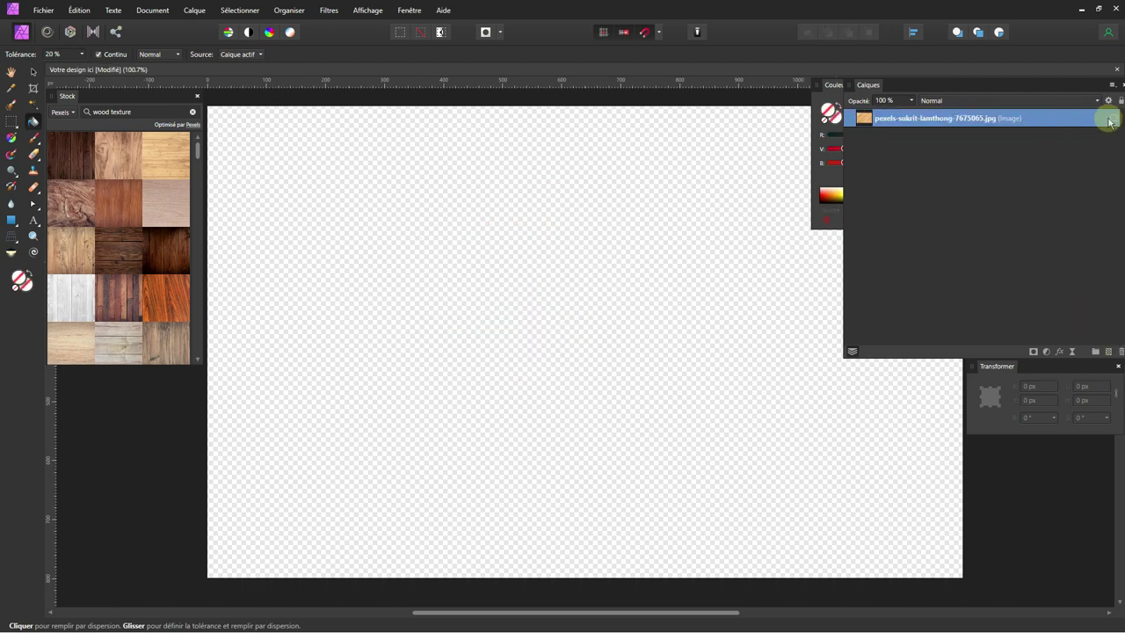
left_click(1114, 119)
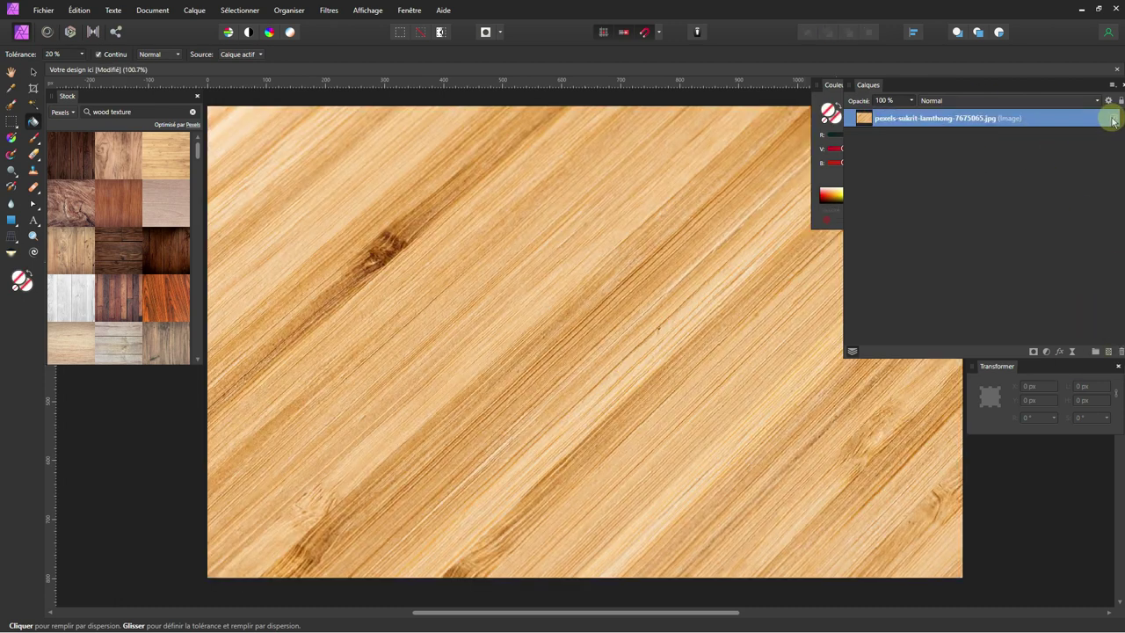
left_click(44, 11)
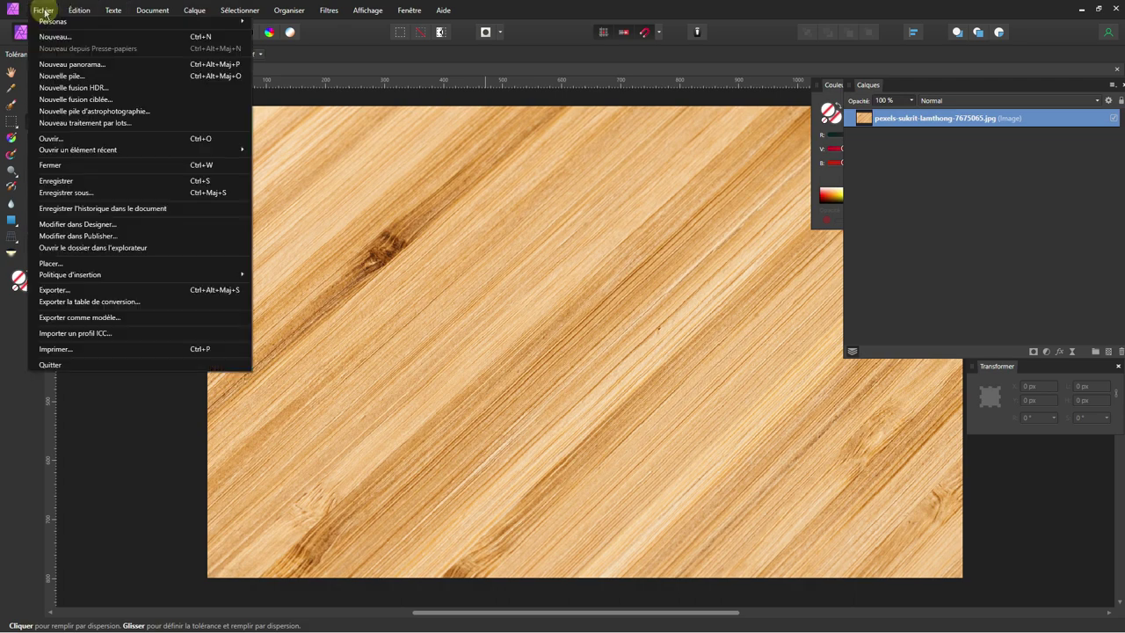
left_click(71, 194)
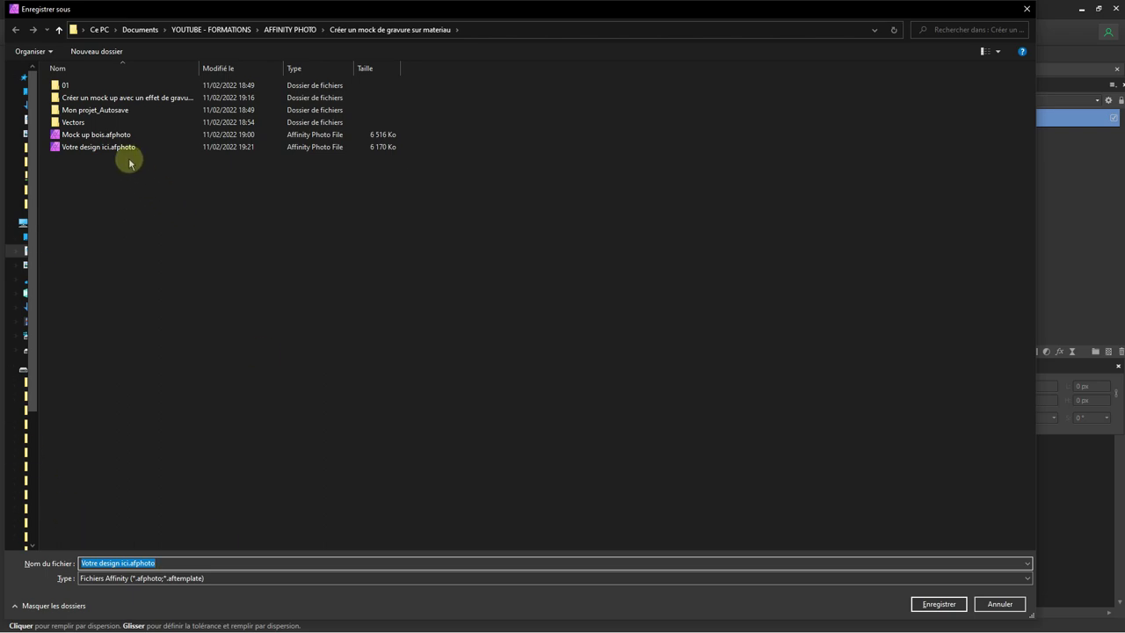
left_click(110, 136)
left_click(937, 604)
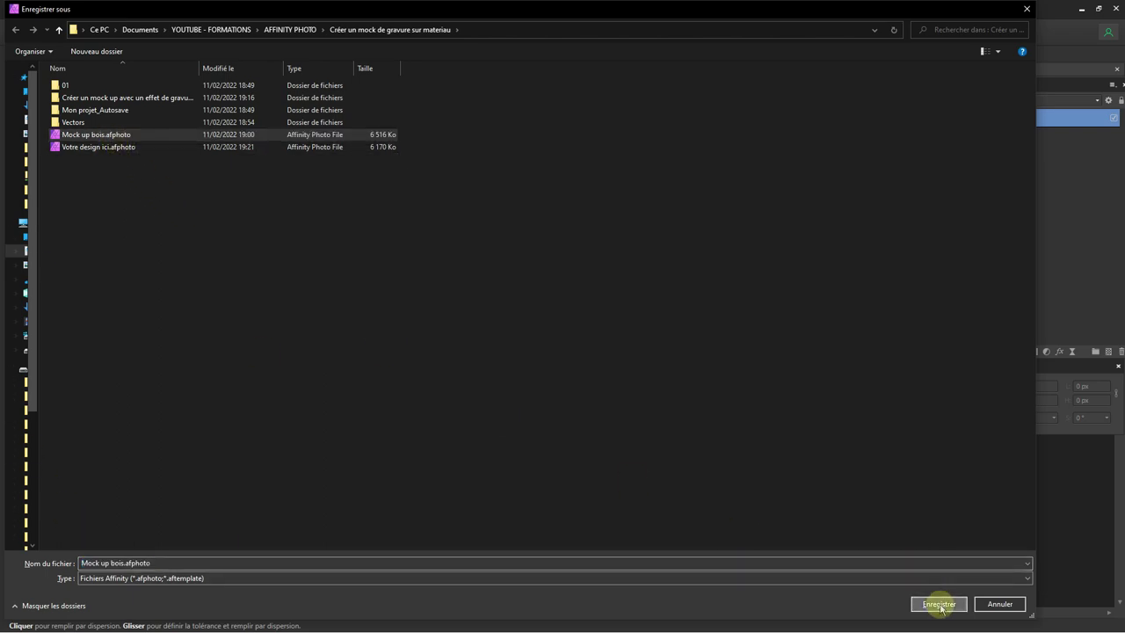
left_click(599, 370)
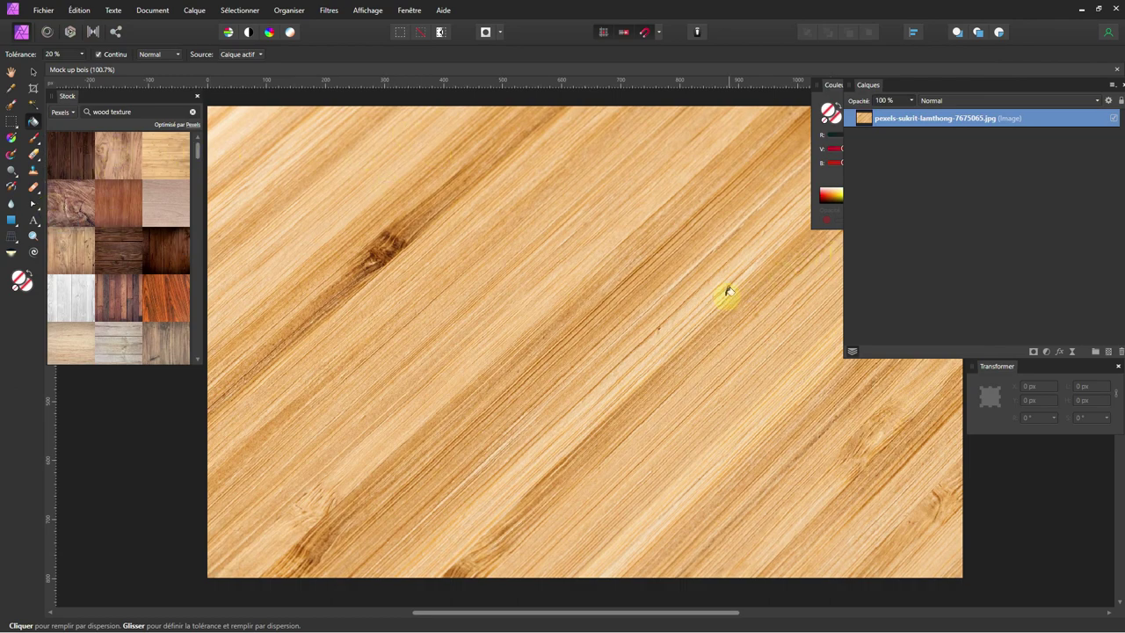
Place Votre design ici.afphoto as a 1280 × 800 px embedded layer over the wood.
scroll(729, 292, "down", 1)
scroll(669, 295, "right", 2)
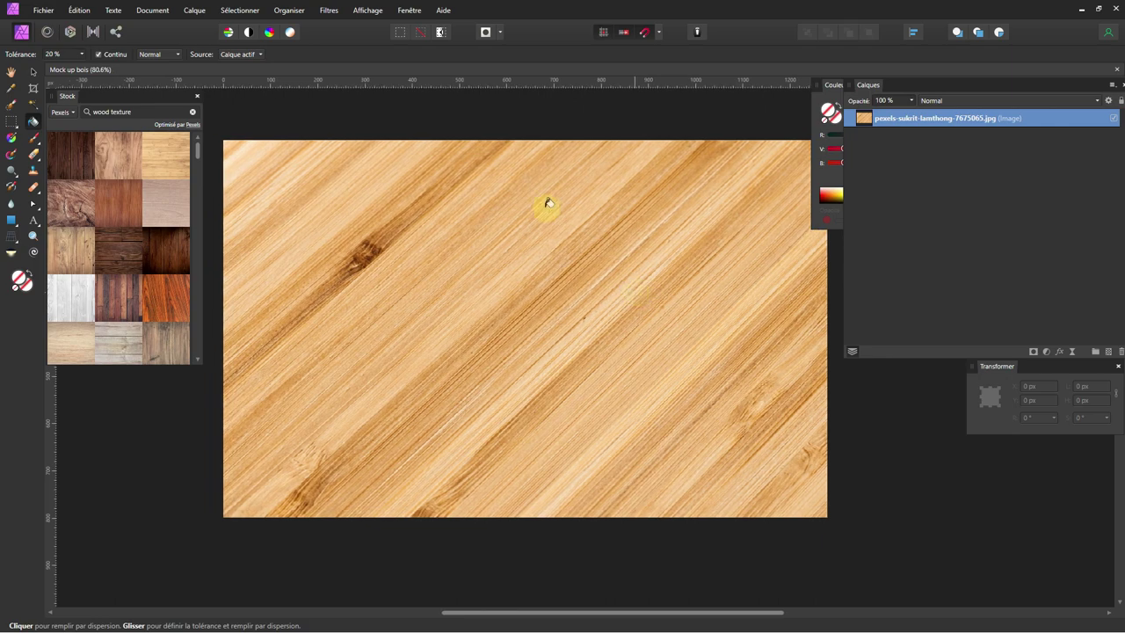
left_click(44, 10)
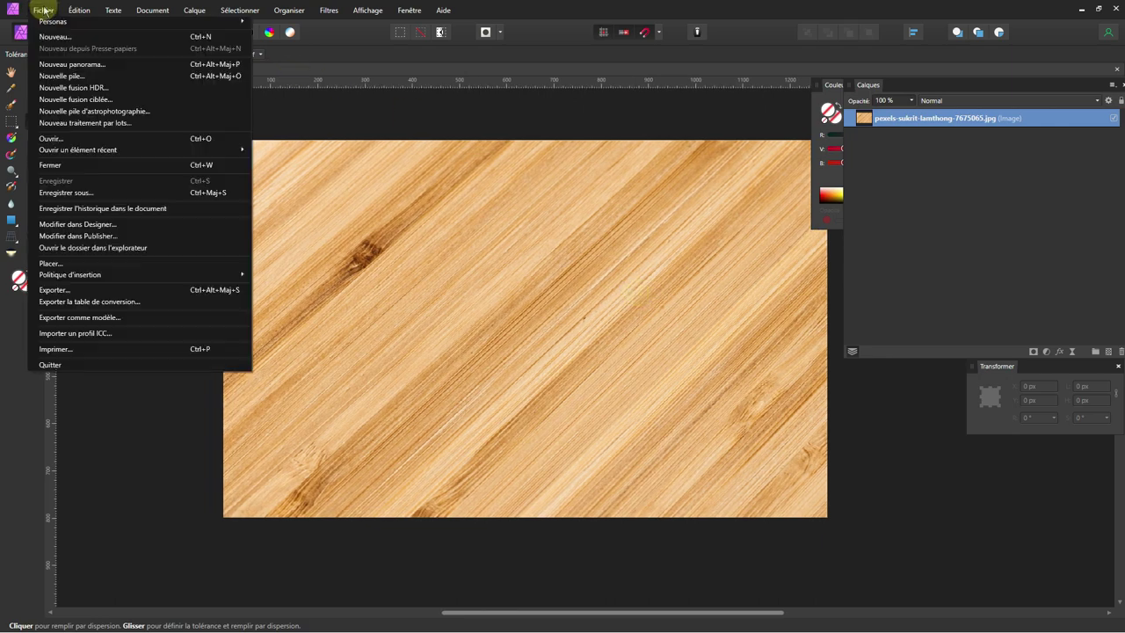
left_click(56, 263)
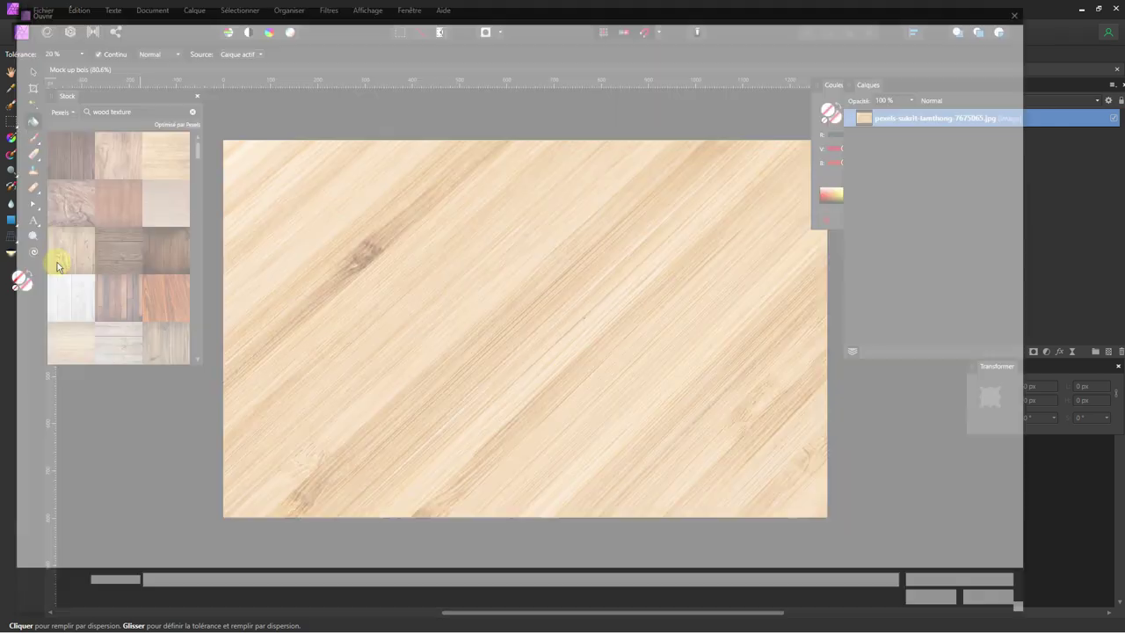
left_click(76, 159)
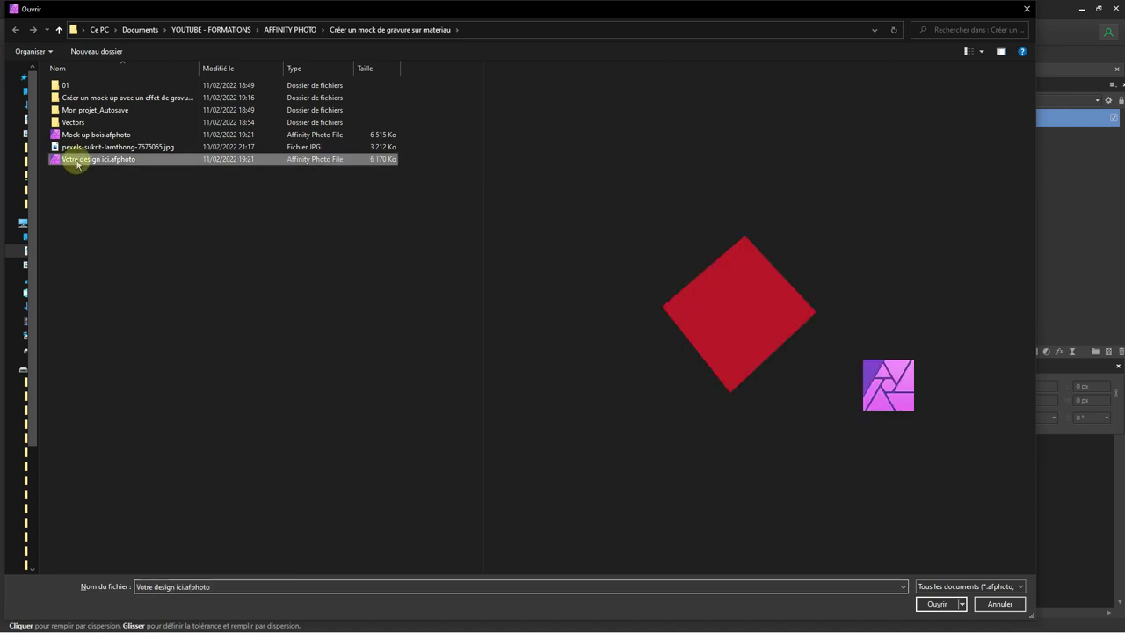
left_click(937, 604)
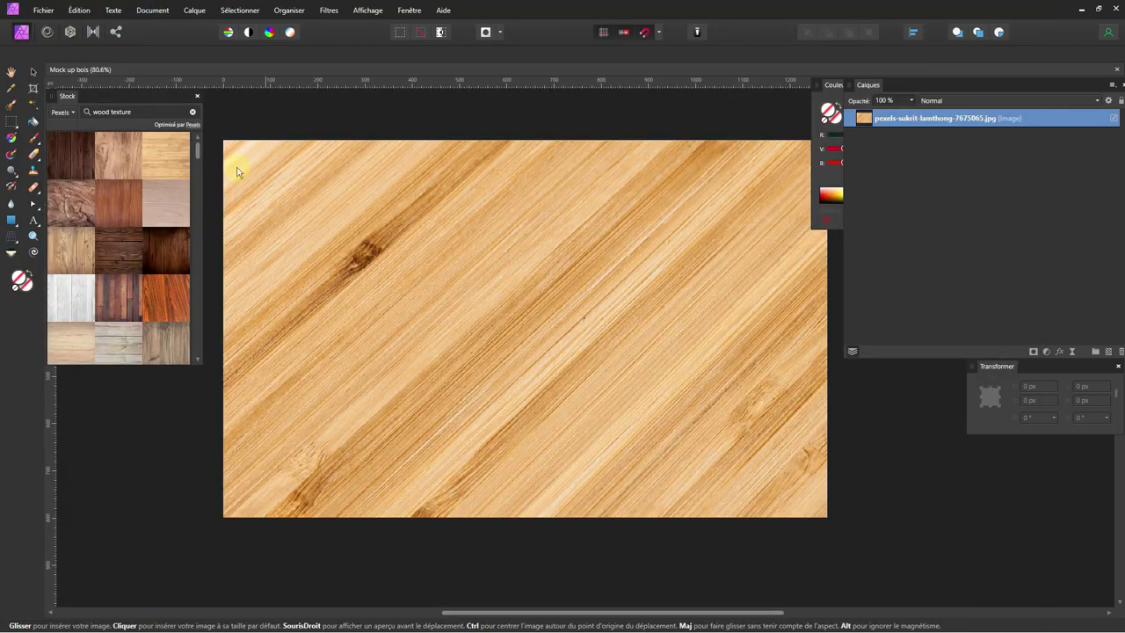
mouse_move(226, 144)
left_mouse_down()
mouse_move(841, 504)
mouse_move(828, 491)
left_mouse_up()
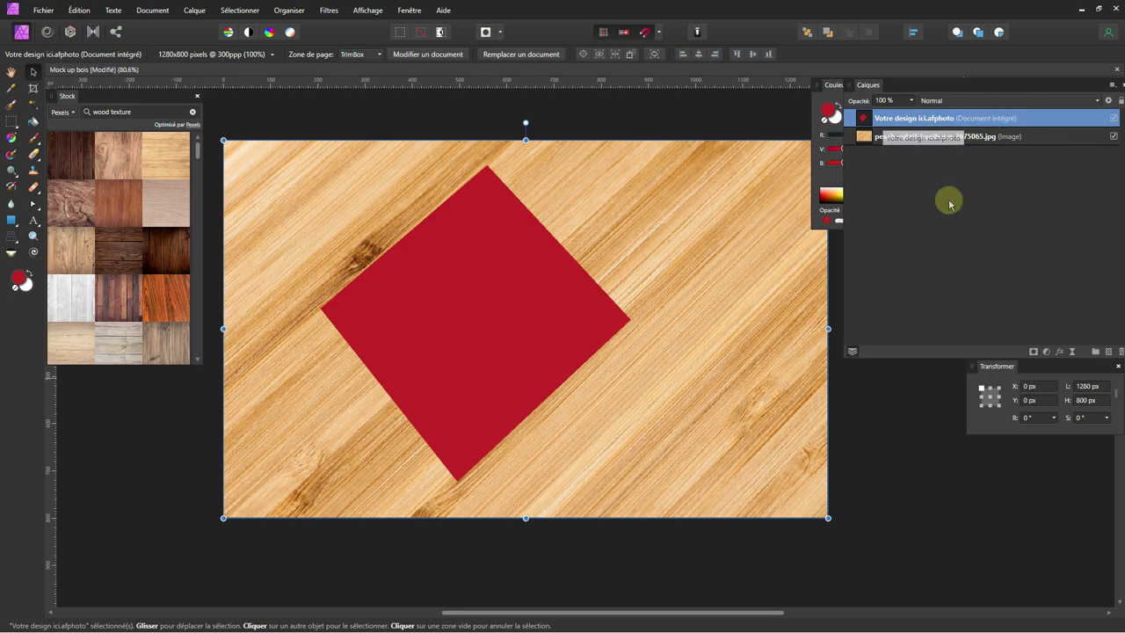
Open the embedded red-diamond design in its own Intégré tab.
double_click(864, 119)
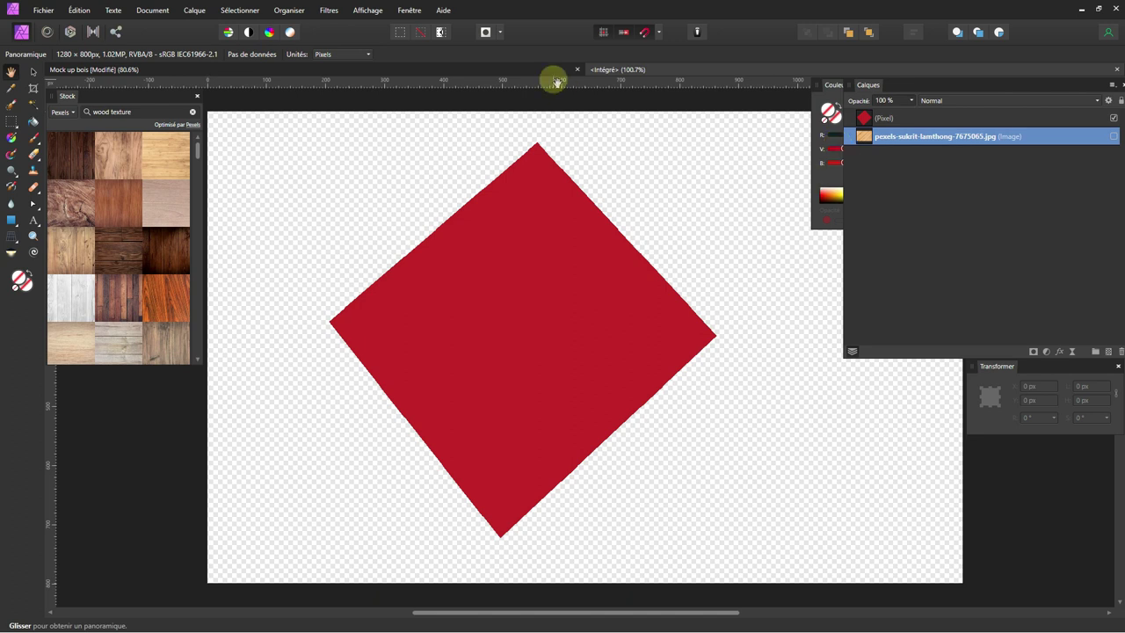
left_click(44, 11)
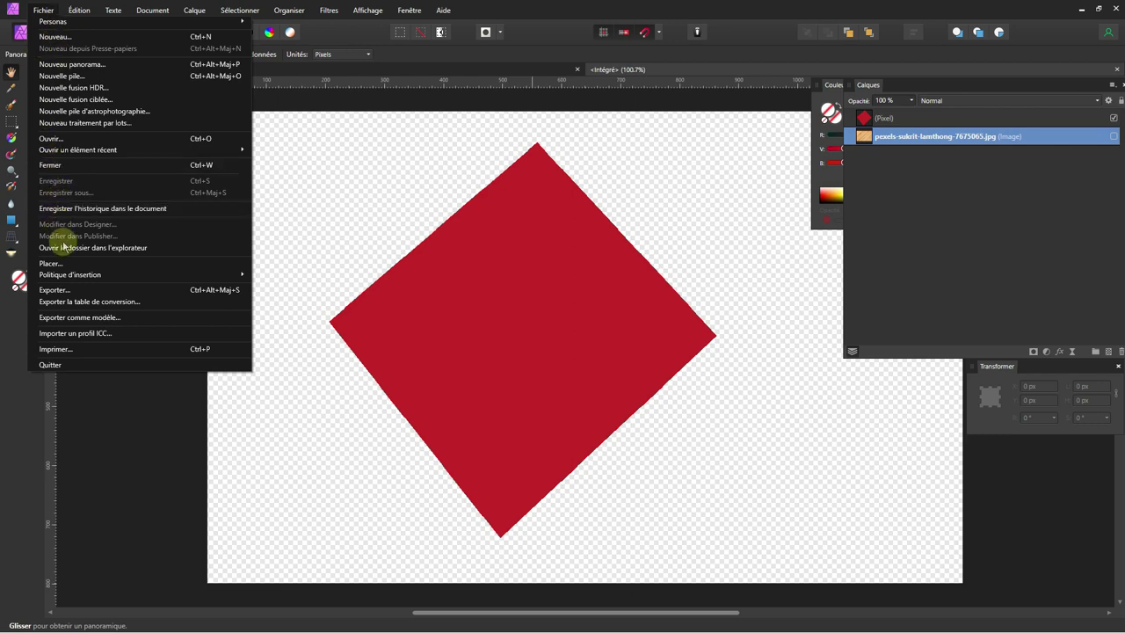
Open 'All the trees.ai' and 'BURGER.png', accepting the PDF import options for the tree file.
key("Escape")
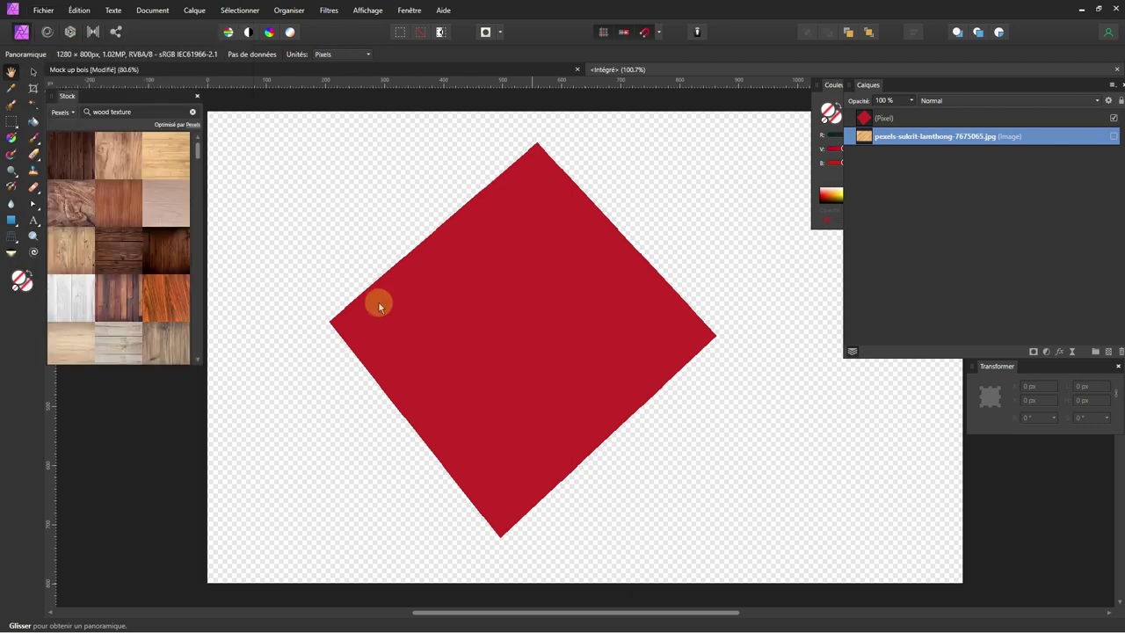
double_click(71, 127)
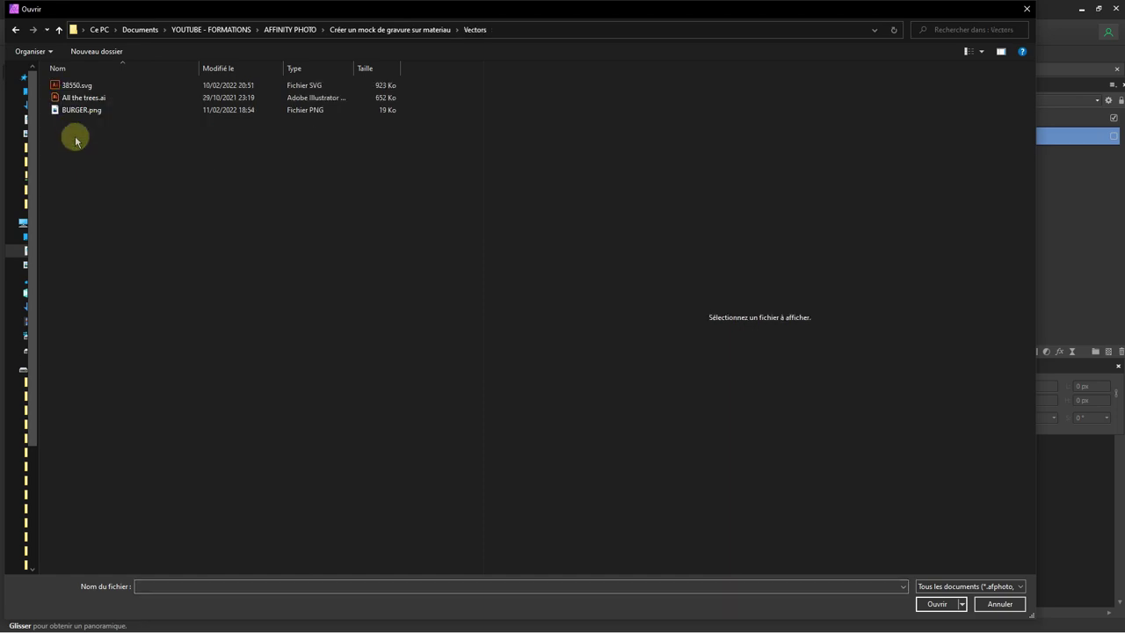
left_click(79, 98)
left_click(83, 110, "shift")
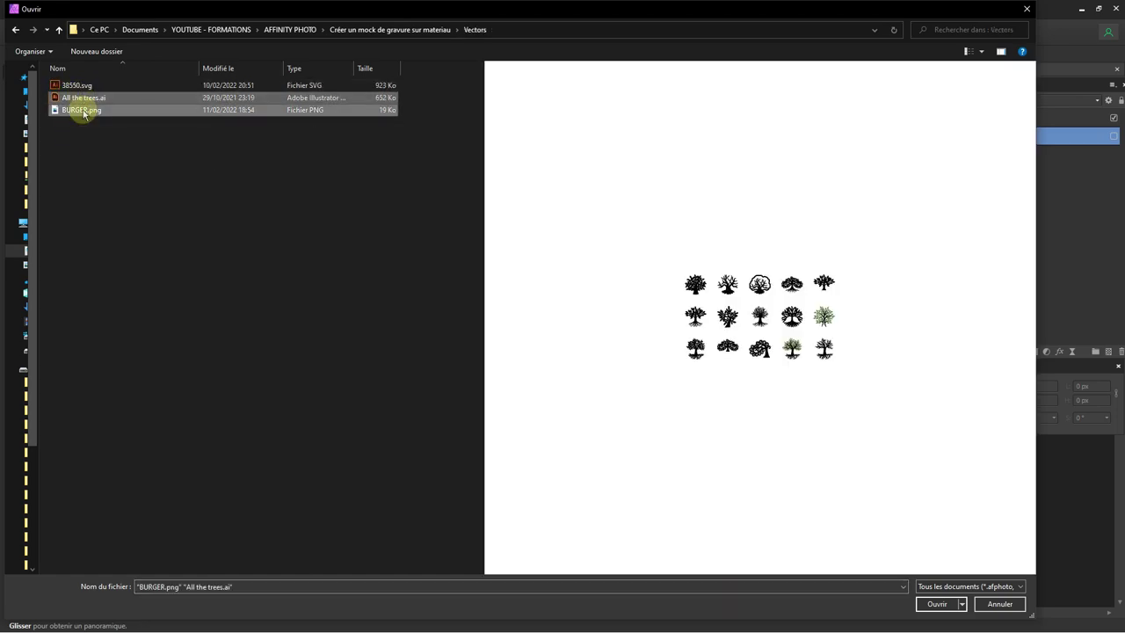
left_click(937, 604)
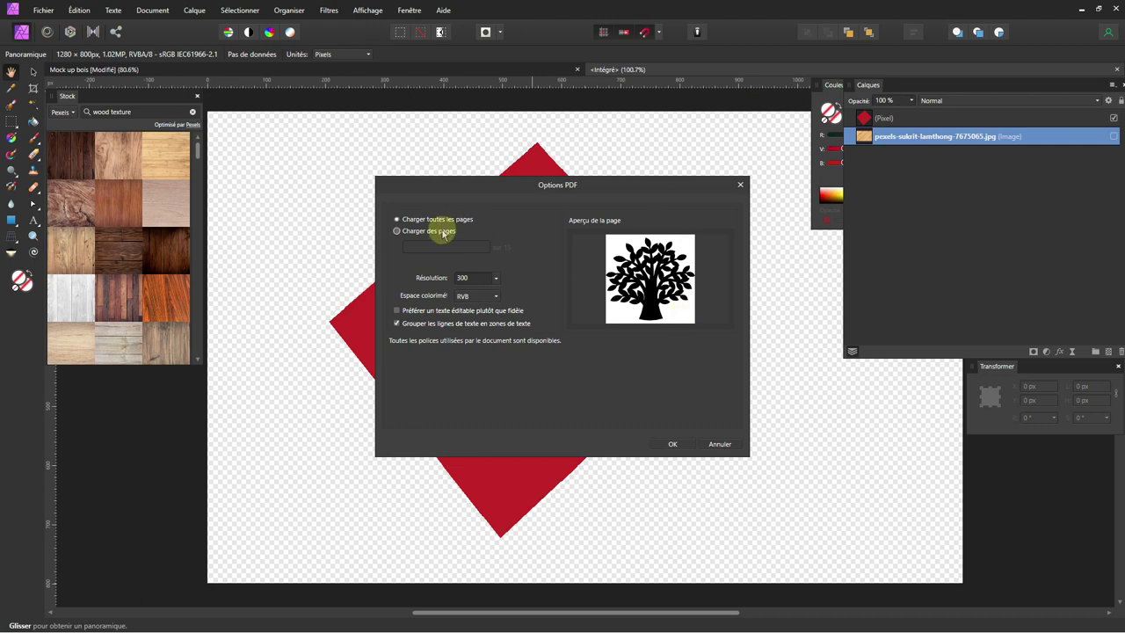
left_click(443, 232)
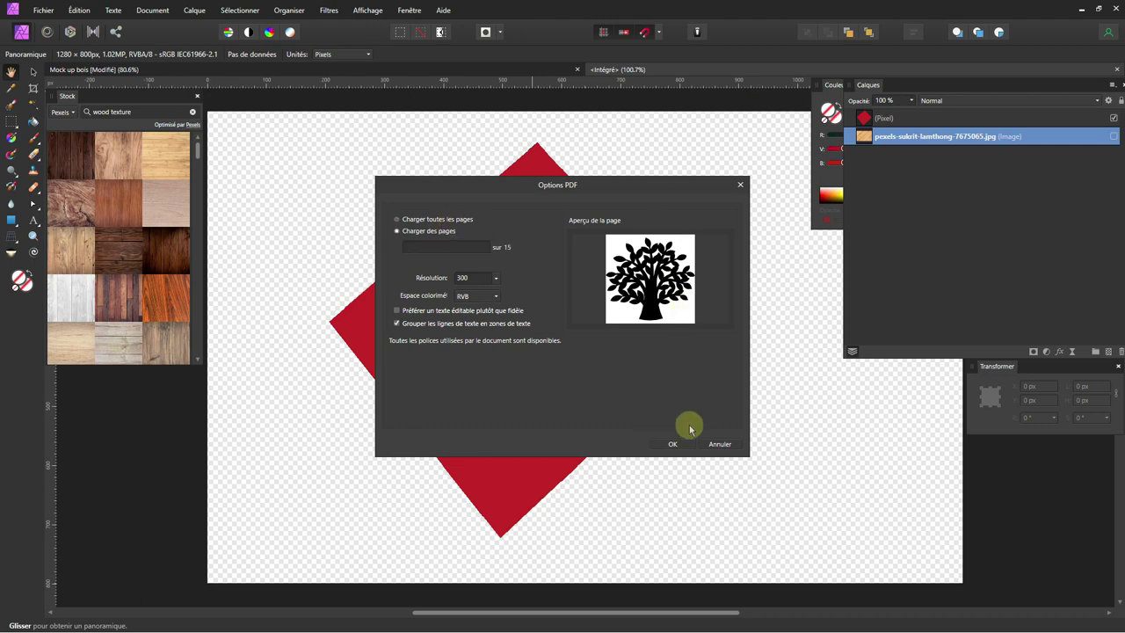
left_click(674, 443)
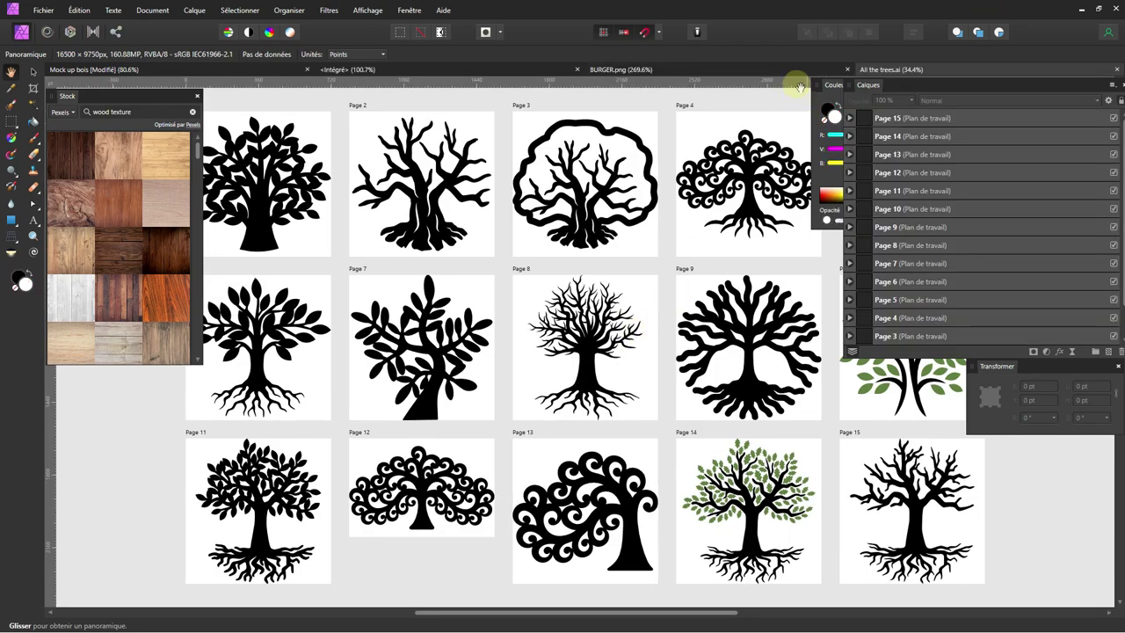
Switch to the BURGER.png document and select the entire burger logo.
left_click(666, 72)
scroll(611, 310, "down", 3)
mouse_move(572, 372)
left_mouse_down()
mouse_move(566, 322)
mouse_move(561, 332)
left_mouse_up()
scroll(565, 321, "up", 2)
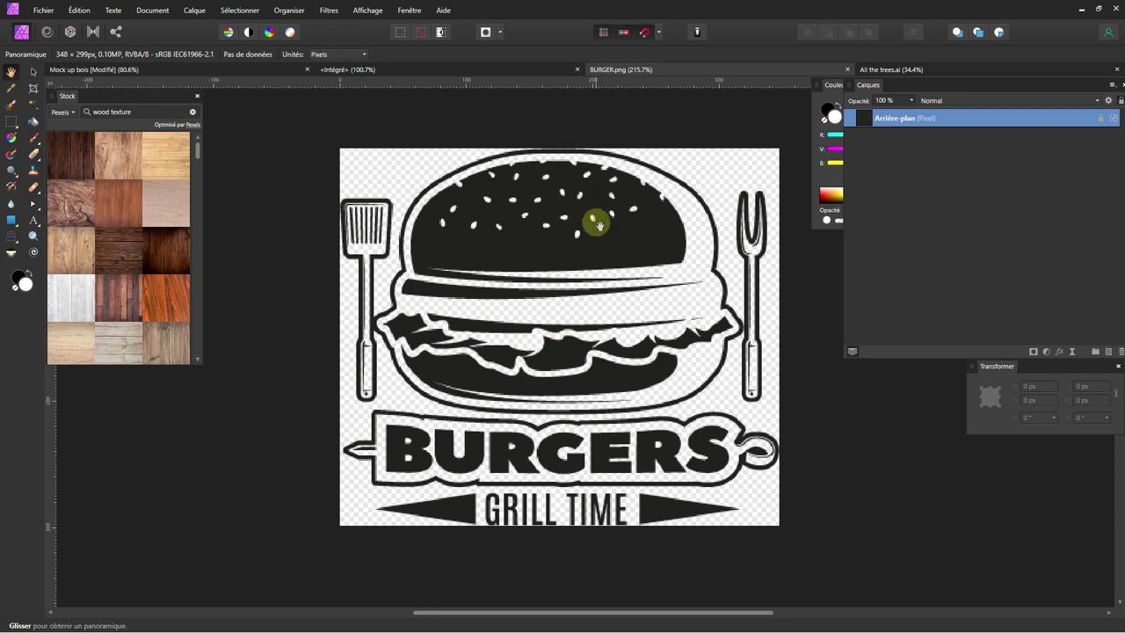
key("ctrl+a")
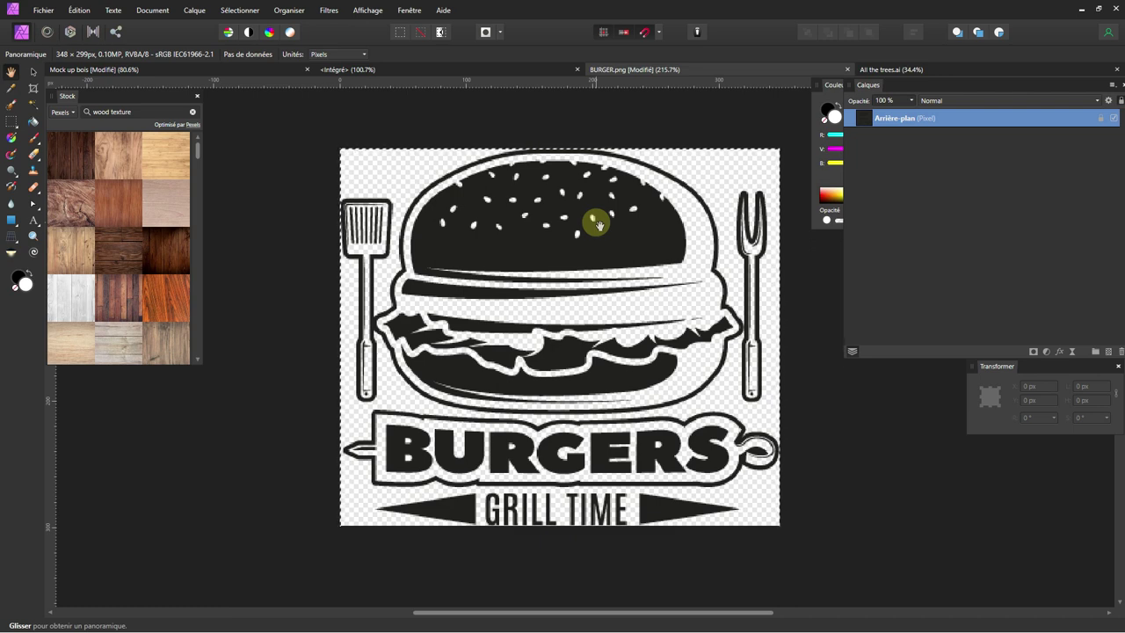
Paste the burger logo into the embedded design, centred on the diamond and layered above (Pixel).
left_click(404, 69)
key("ctrl+v")
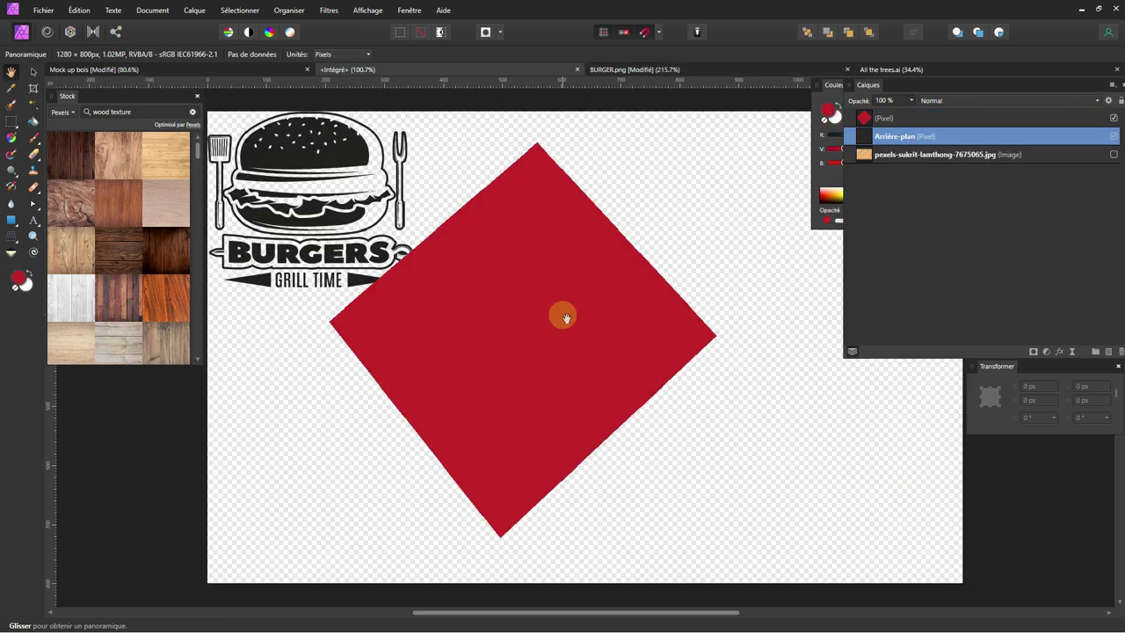
left_click(34, 72)
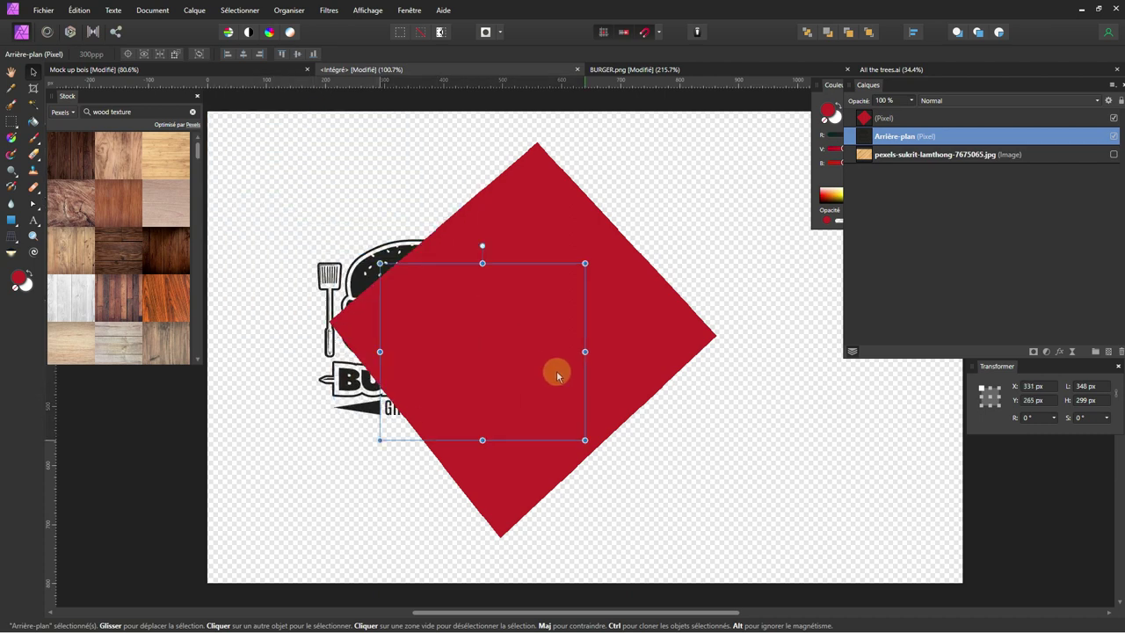
left_click_drag(314, 211, 532, 350)
left_click_drag(958, 145, 958, 103)
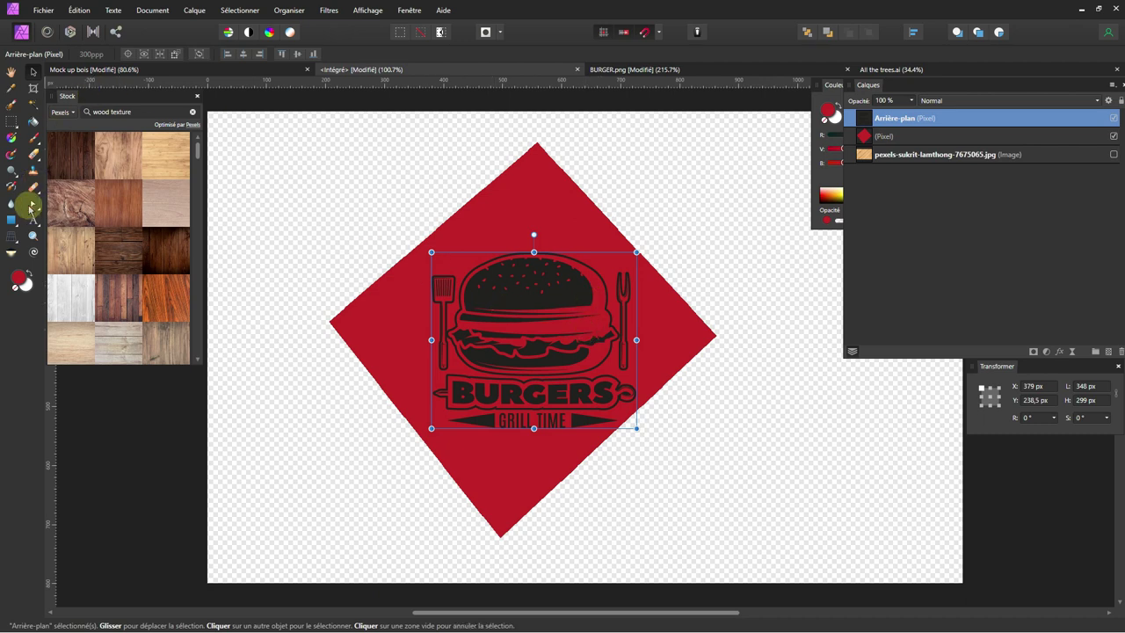
left_click(16, 247)
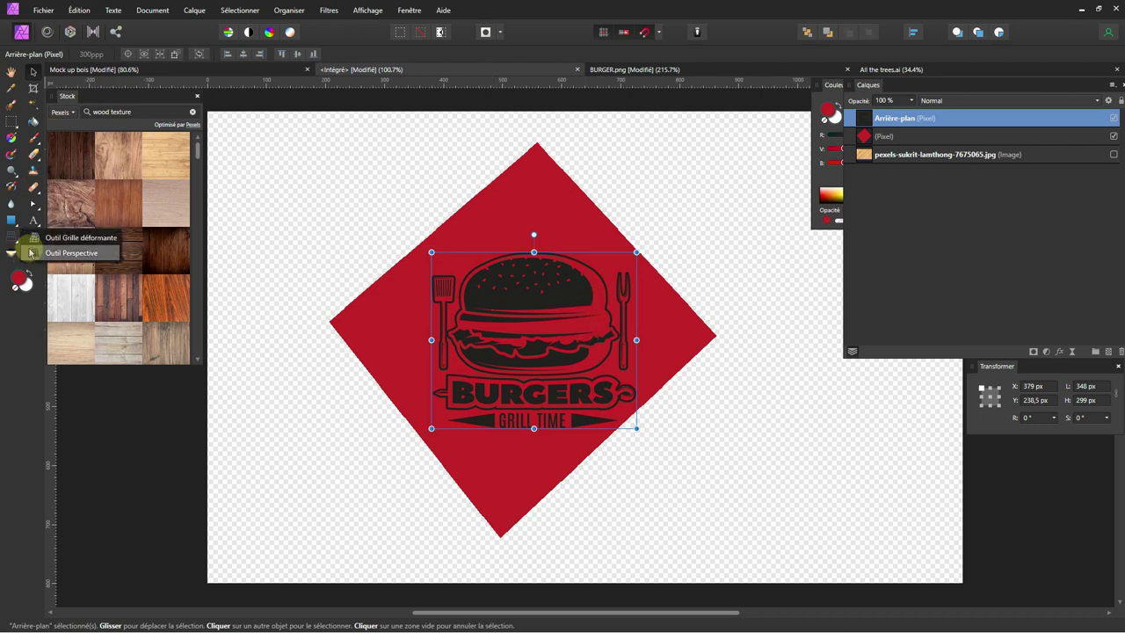
left_click(39, 253)
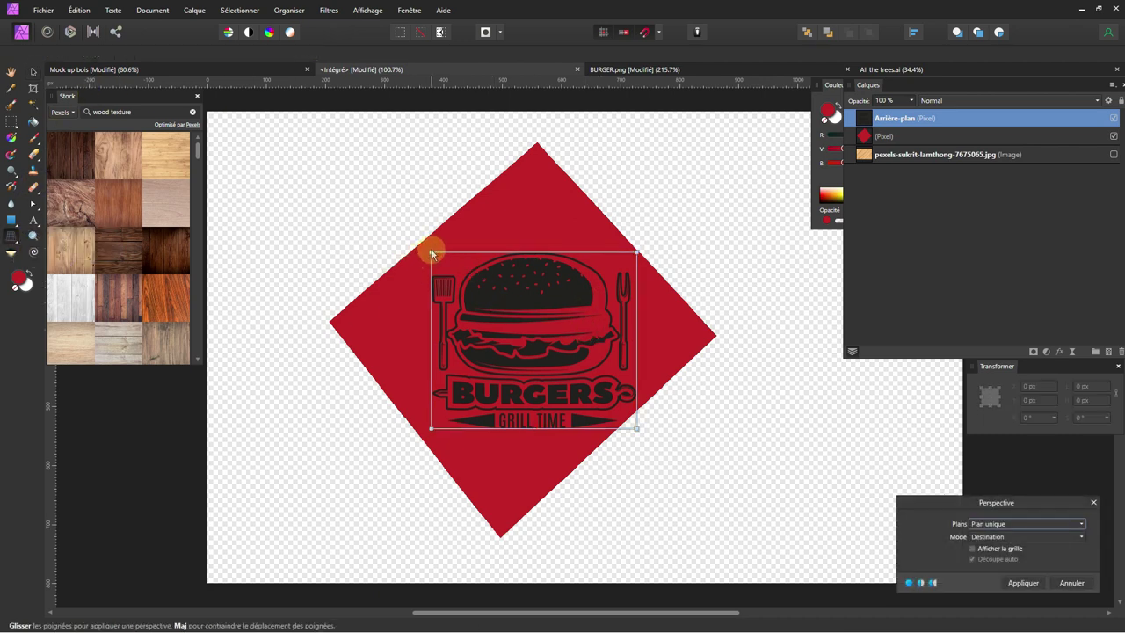
Pin the logo's corners to the diamond's left, top, right and bottom points, then apply.
left_click_drag(432, 254, 331, 325)
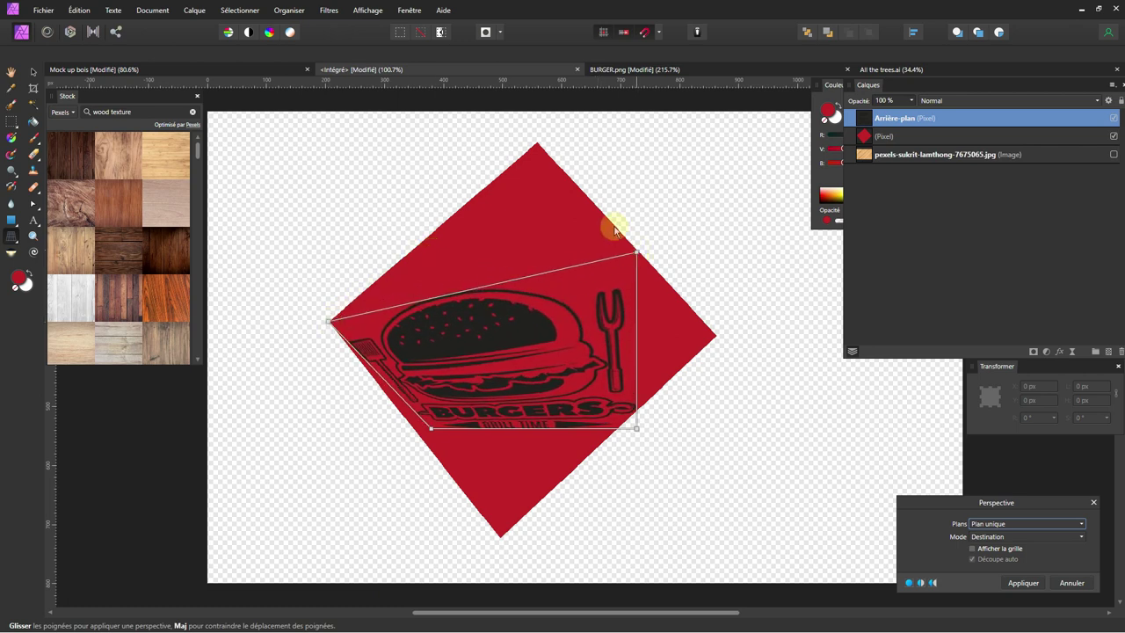
left_click_drag(615, 230, 540, 146)
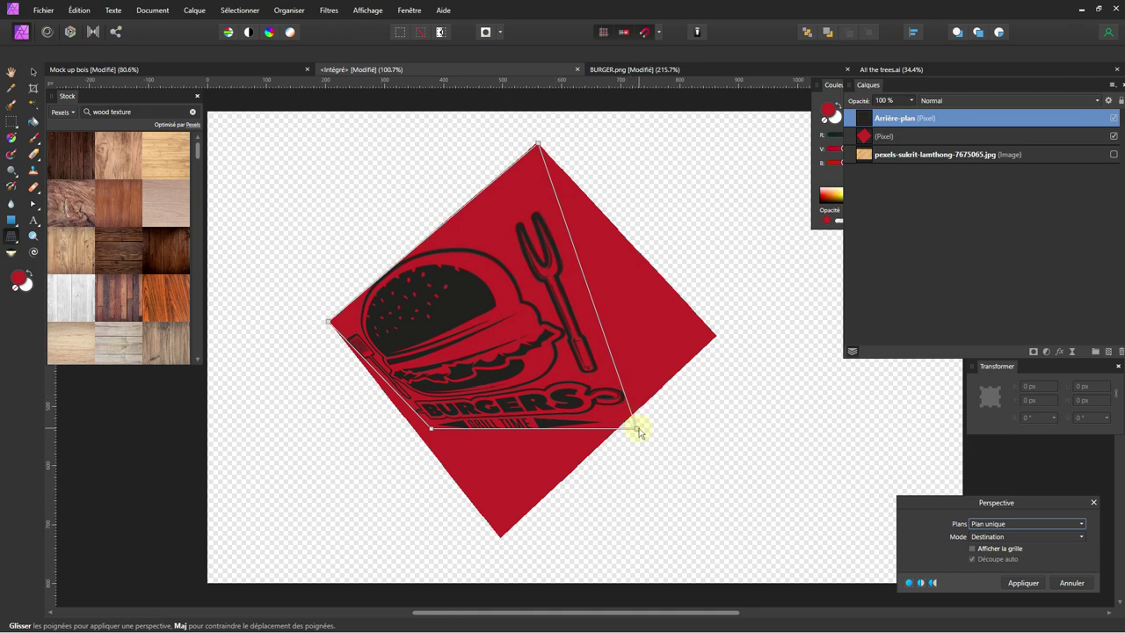
left_click_drag(637, 428, 714, 339)
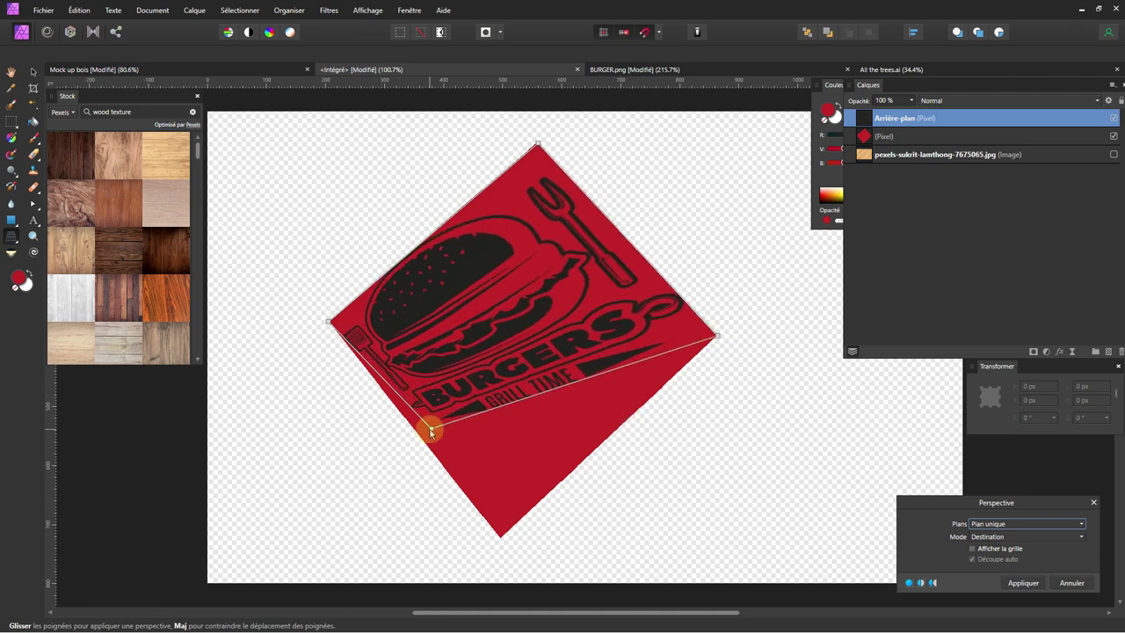
left_click_drag(431, 428, 502, 538)
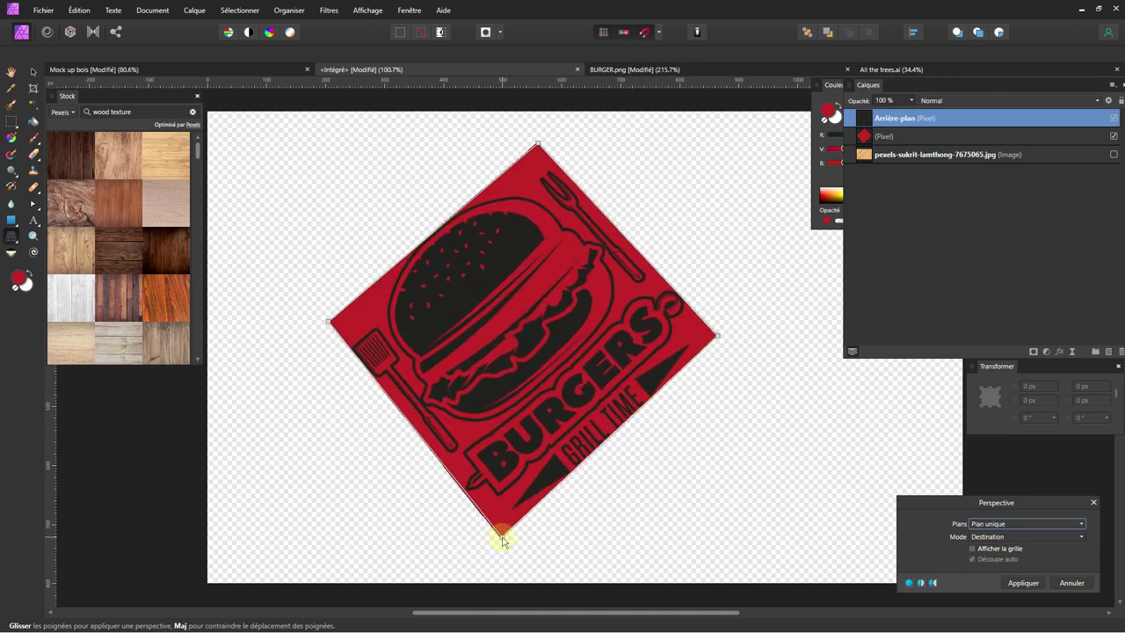
key("Return")
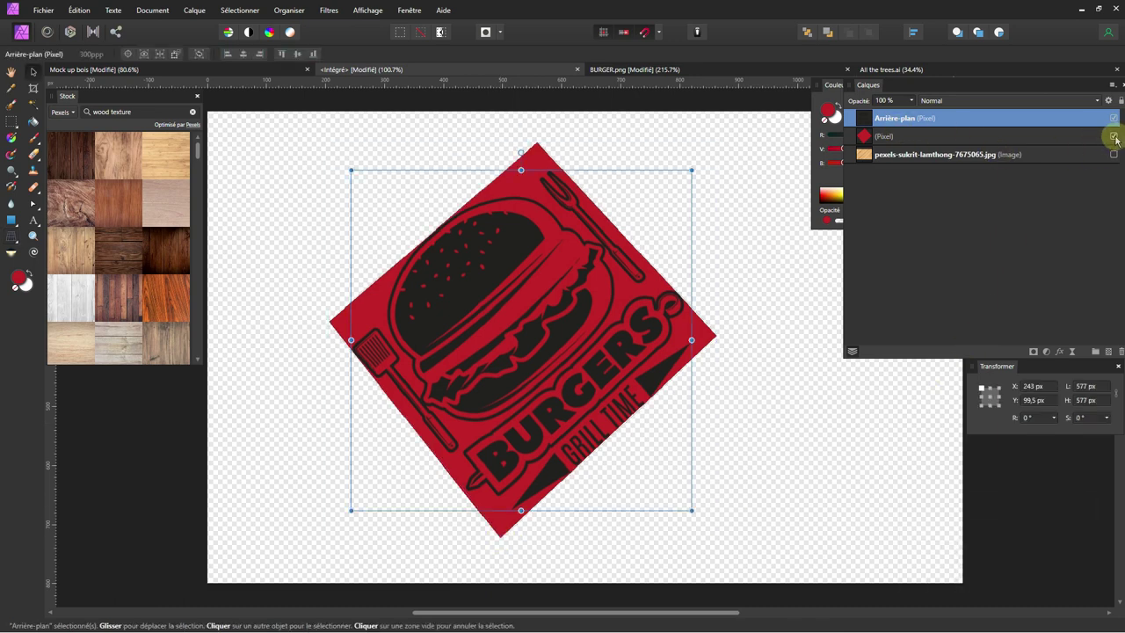
Hide the red diamond (Pixel) layer and delete the pexels wood photo layer.
left_click(1114, 137)
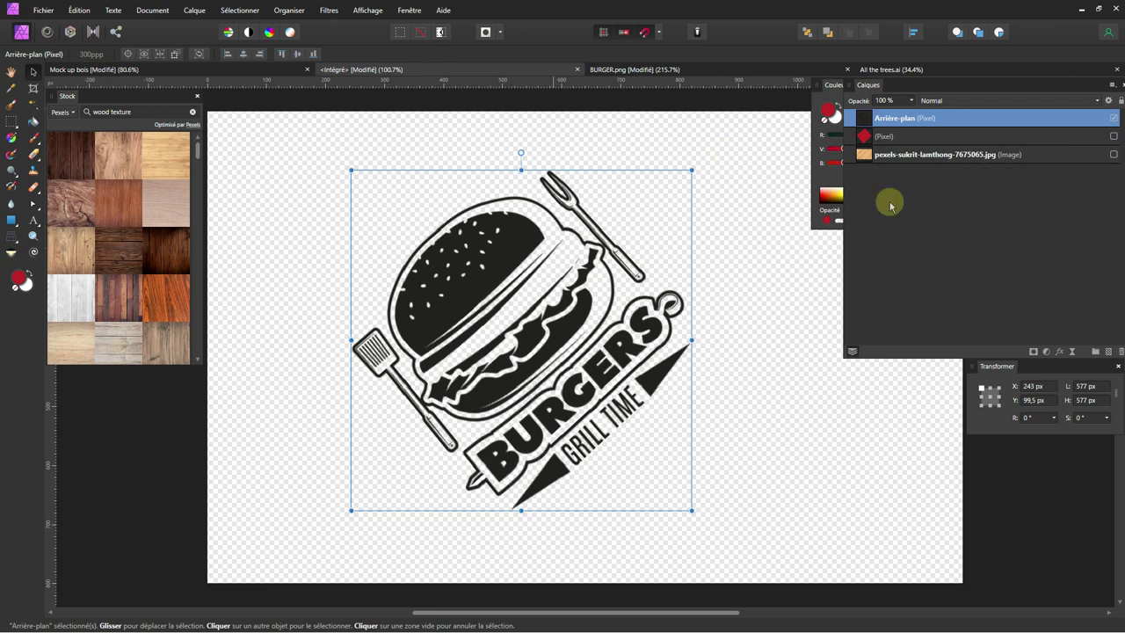
left_click(932, 157)
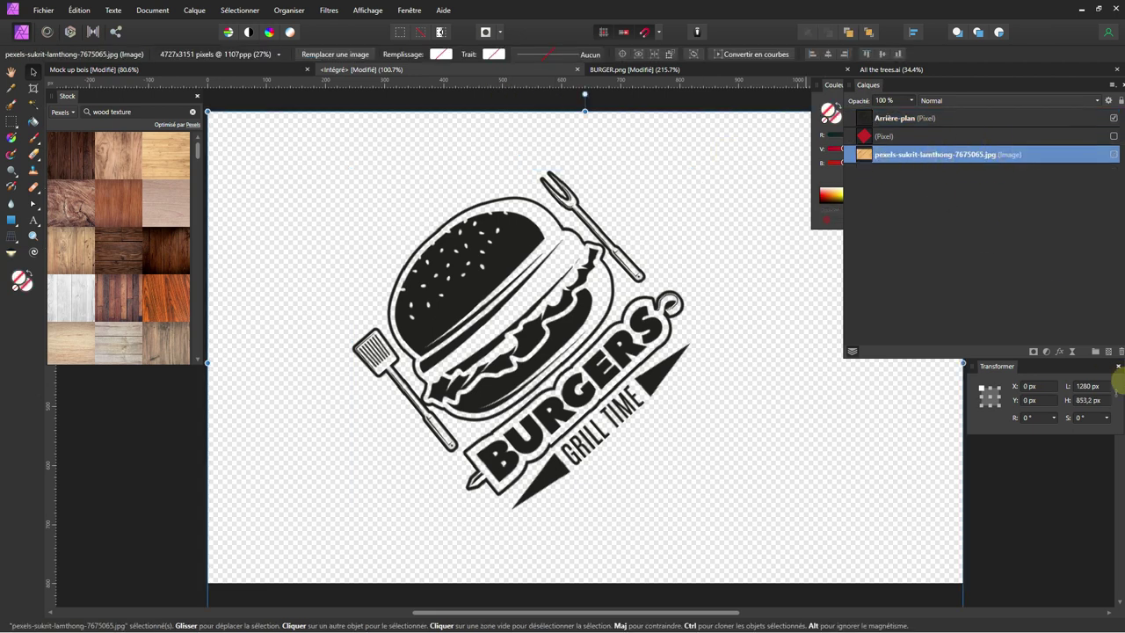
left_click(1121, 351)
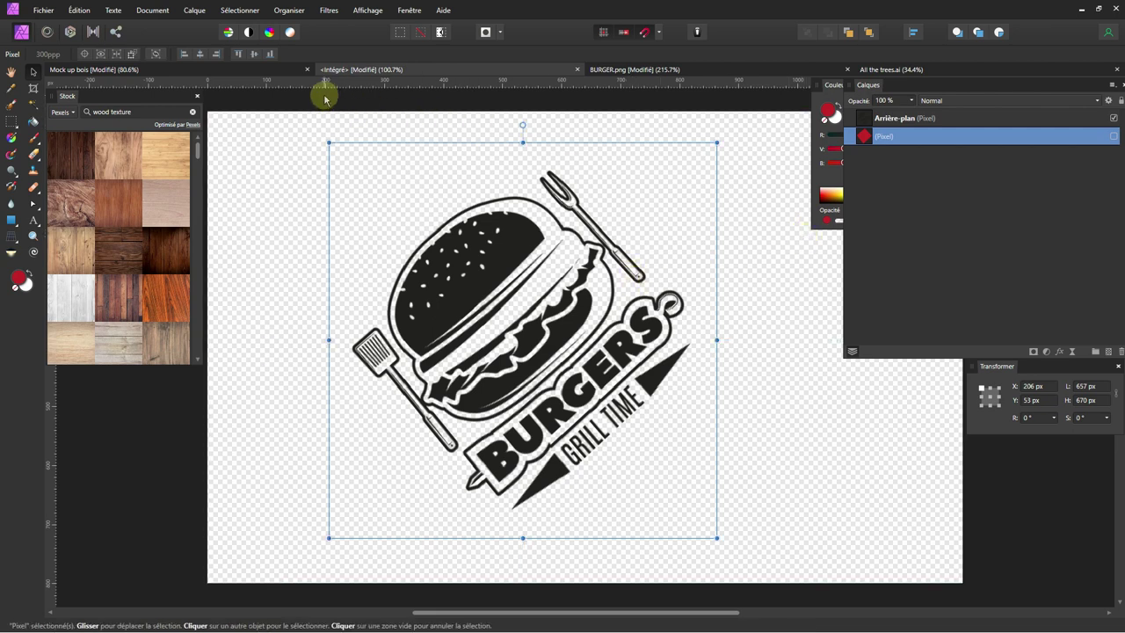
Switch to the Mock up bois document and zoom briefly to check the slanted burger logo.
left_click(278, 70)
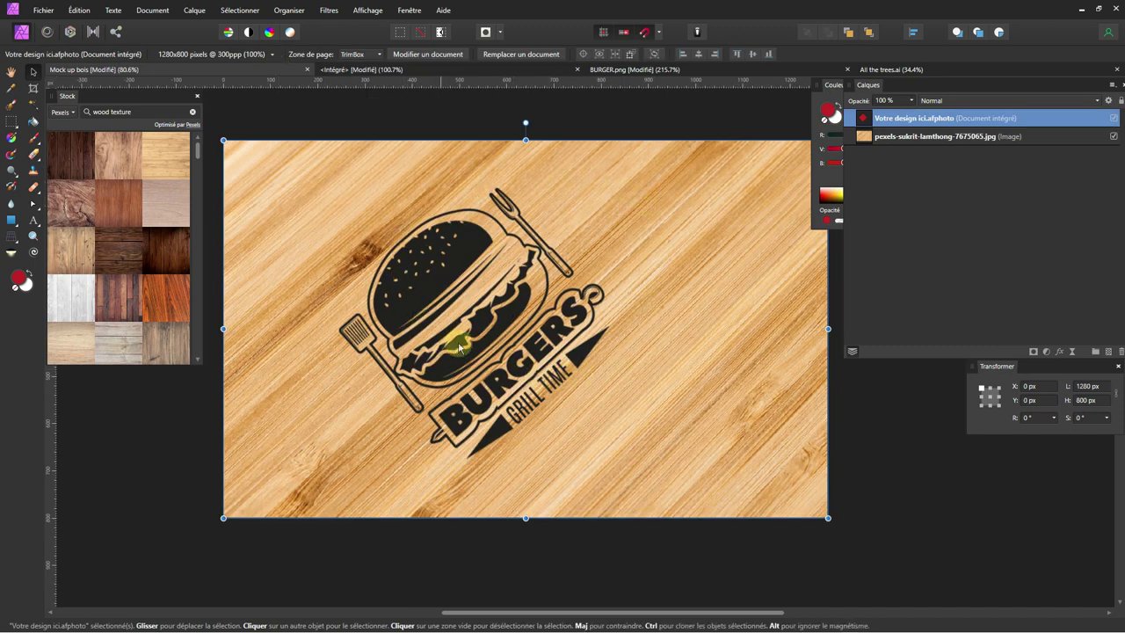
scroll(527, 339, "down", 2)
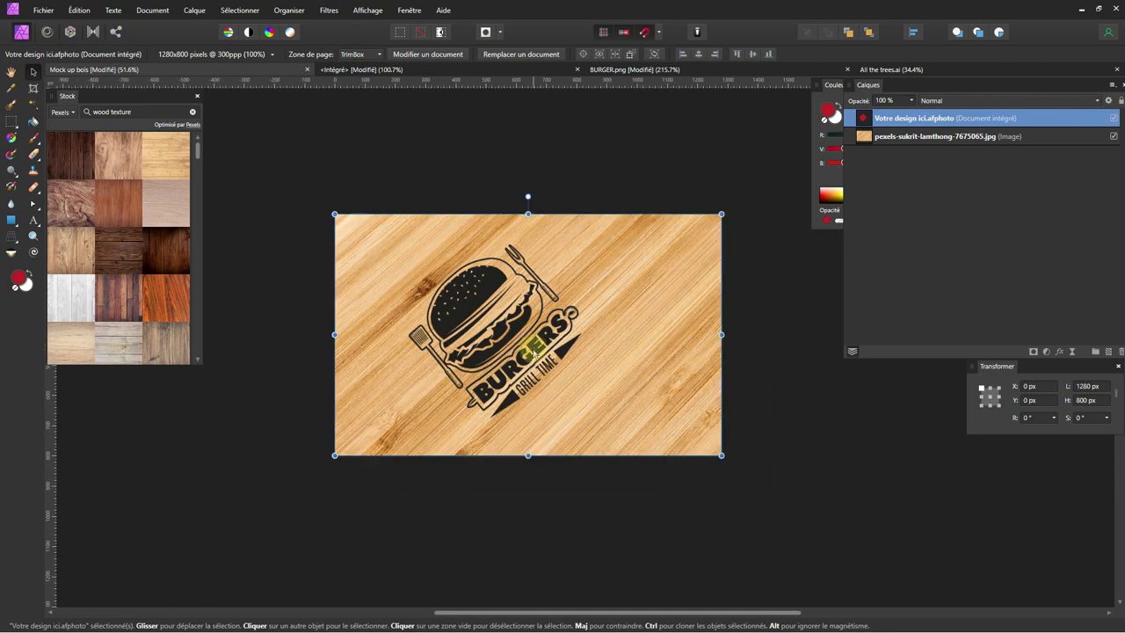
scroll(505, 327, "up", 2)
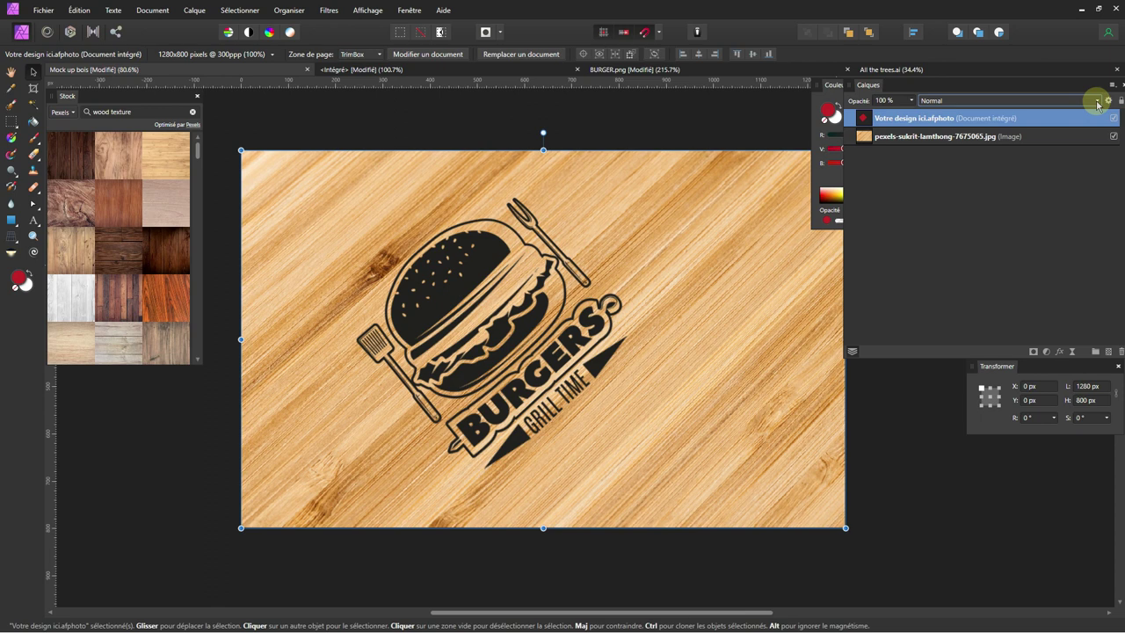
Set the embedded design layer's blend mode to Incrustation.
left_click(933, 101)
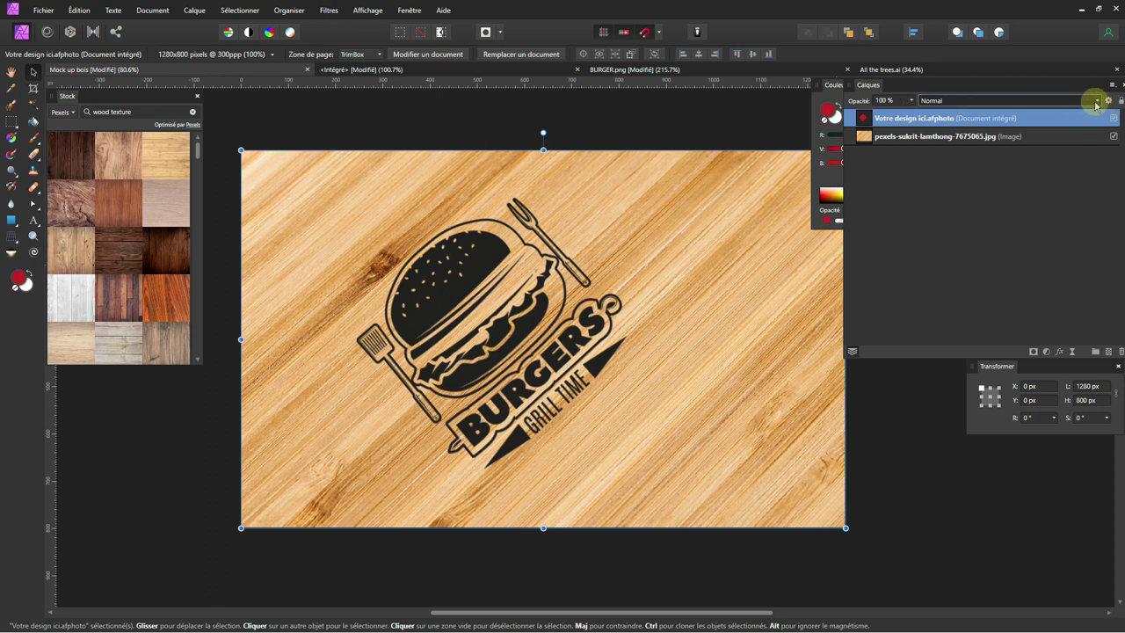
left_click(1087, 103)
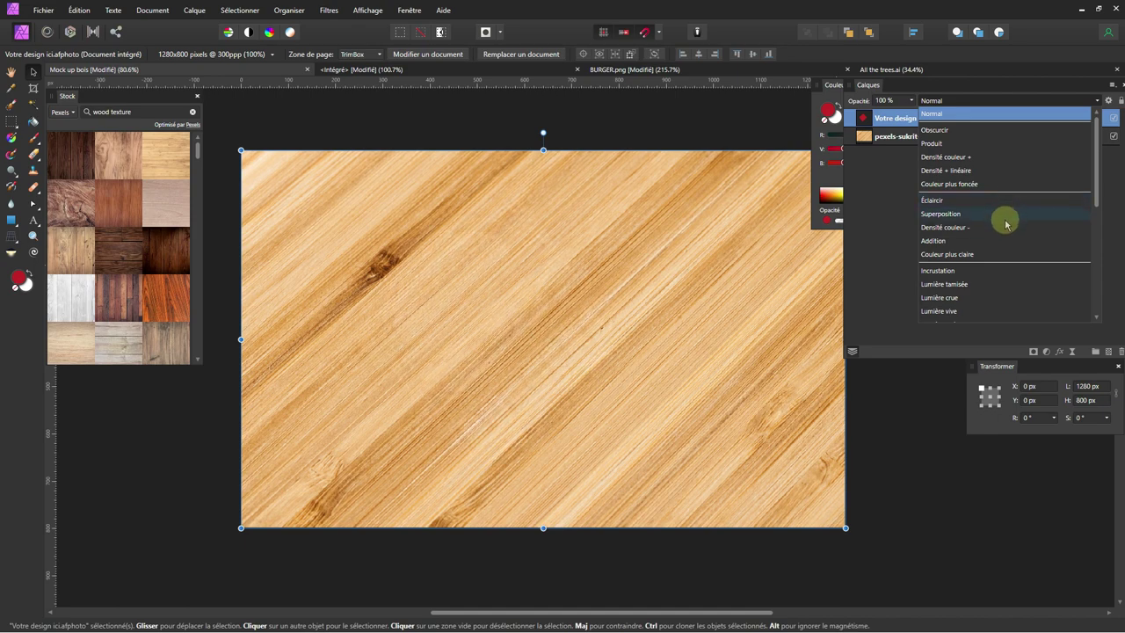
left_click(994, 275)
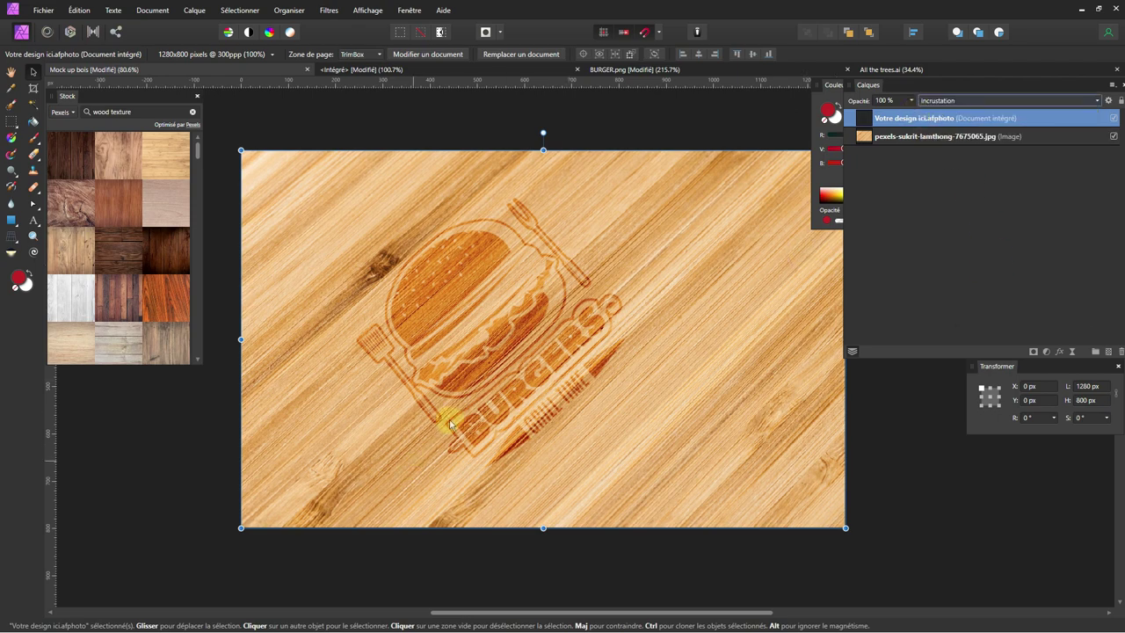
scroll(450, 425, "up", 1)
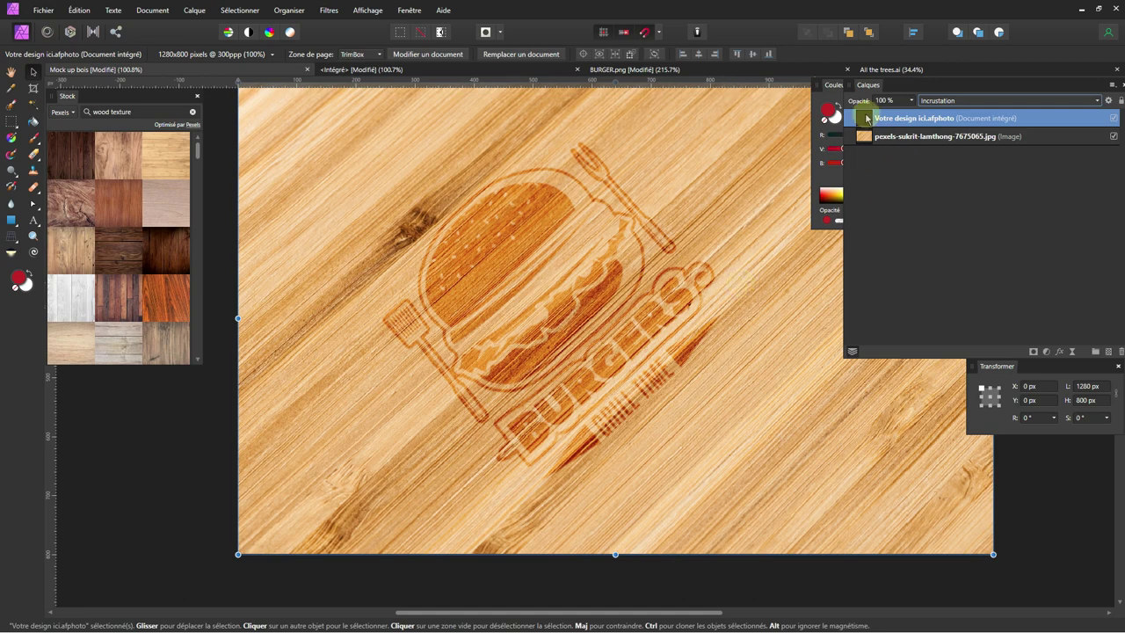
In the embedded design, add a Levels adjustment with black level 12% and output white 25%.
left_click(400, 70)
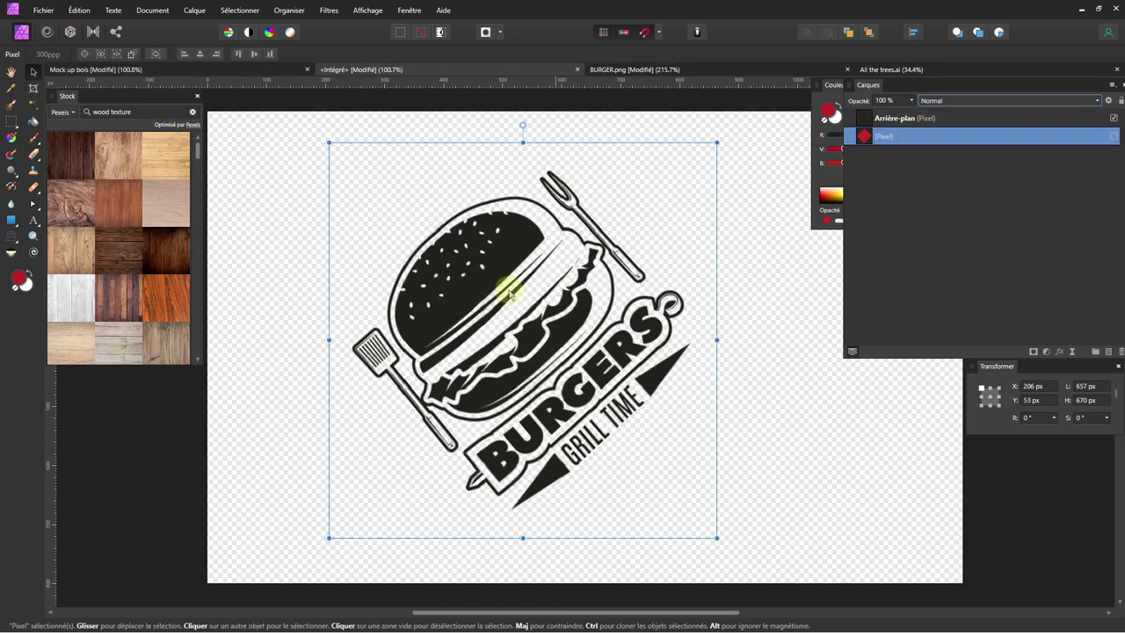
left_click(905, 118)
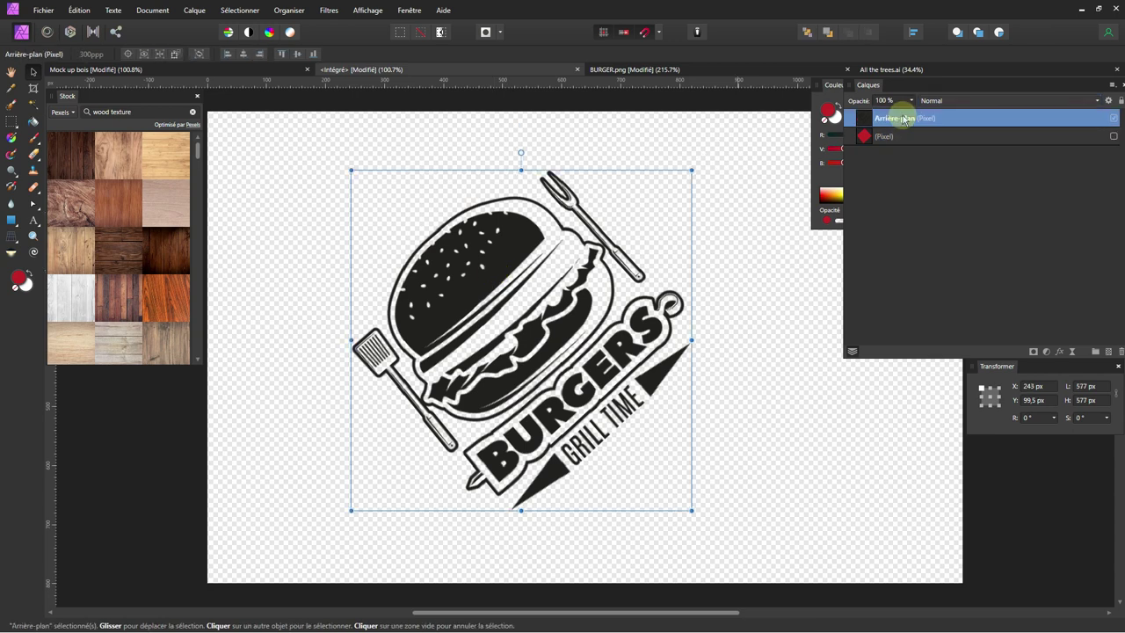
left_click(1046, 351)
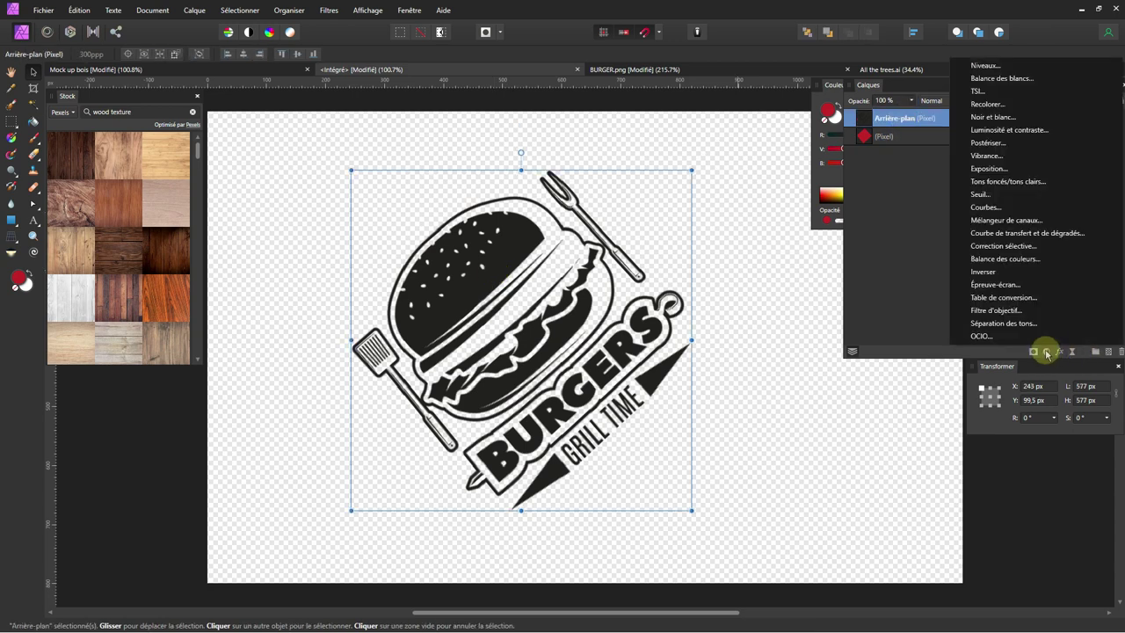
left_click(988, 67)
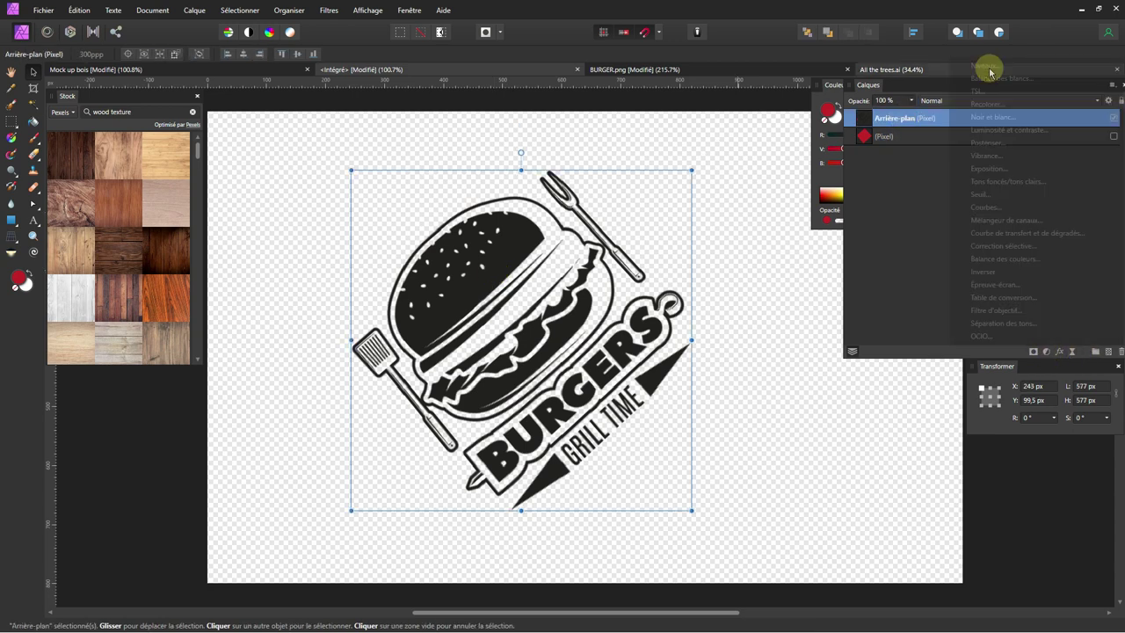
left_click_drag(873, 462, 884, 459)
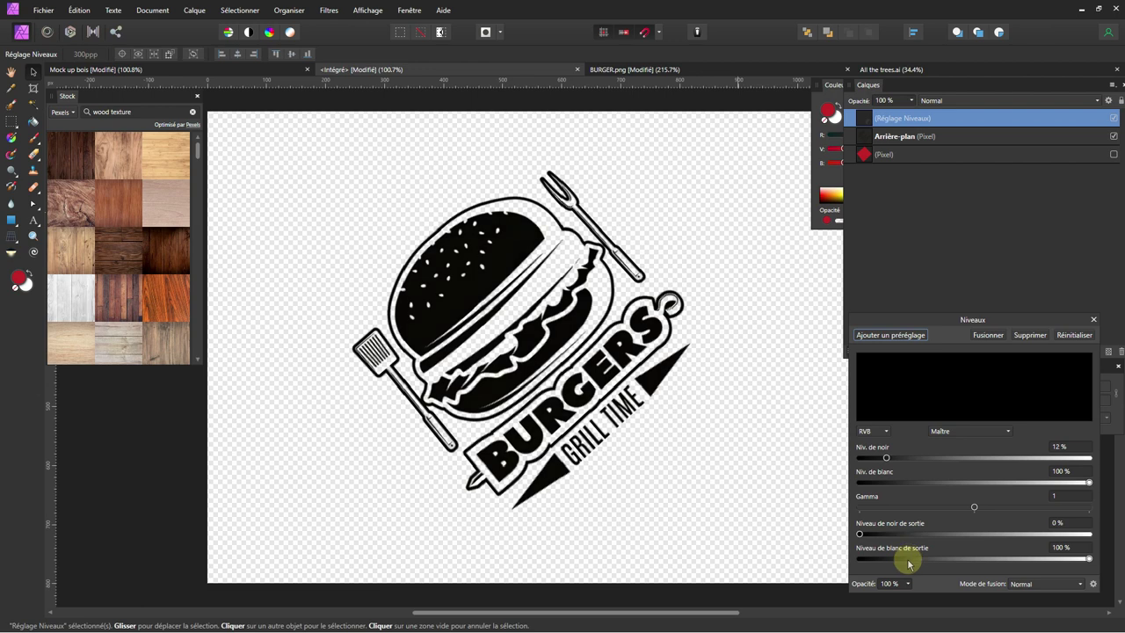
left_click_drag(906, 563, 895, 540)
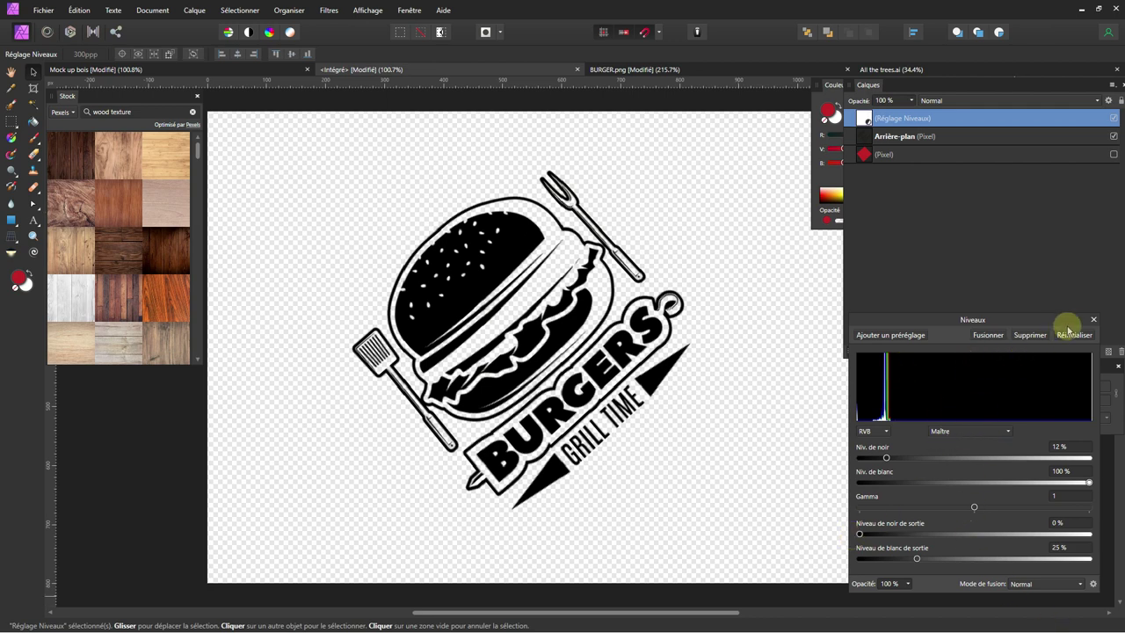
Nest the Levels adjustment inside Arrière-plan and return to the Mock up bois document.
left_click(1094, 319)
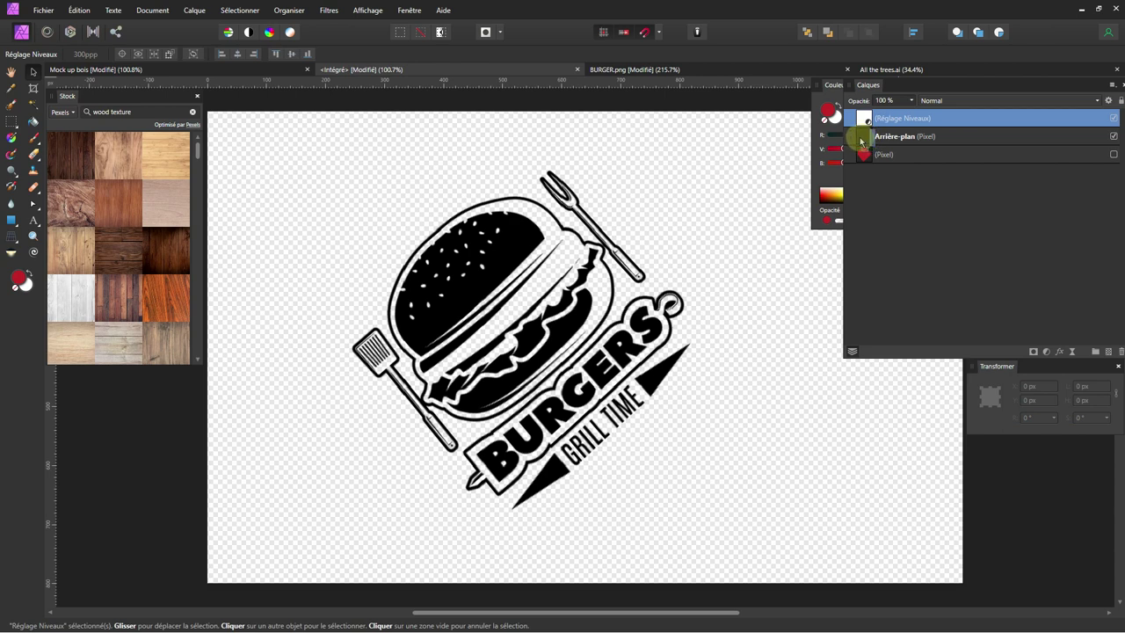
left_click_drag(864, 117, 861, 140)
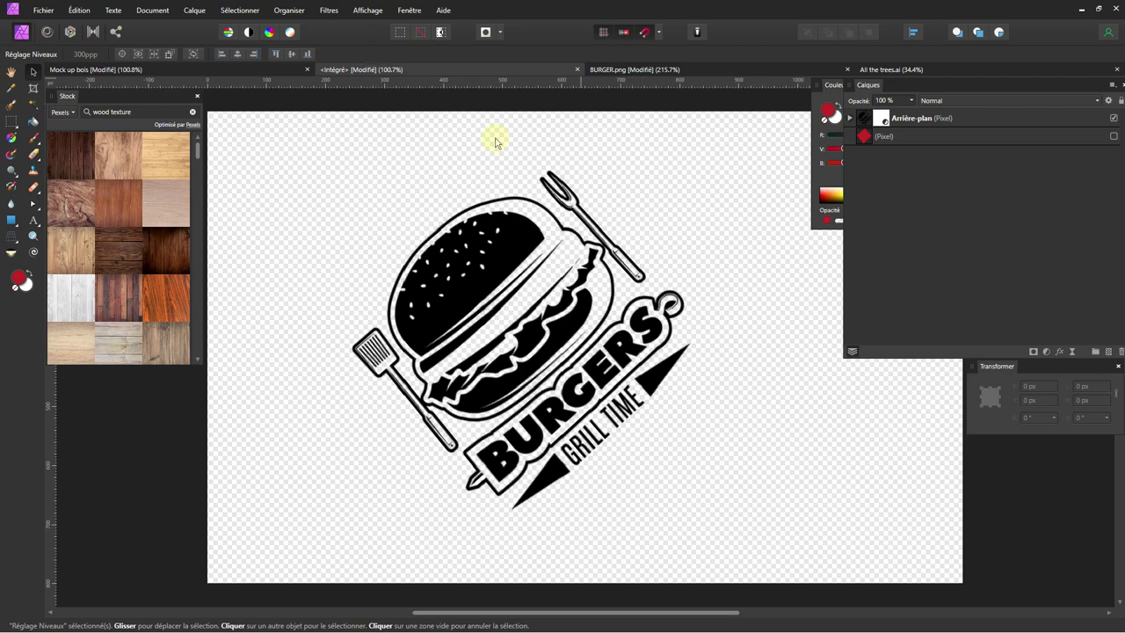
left_click(175, 69)
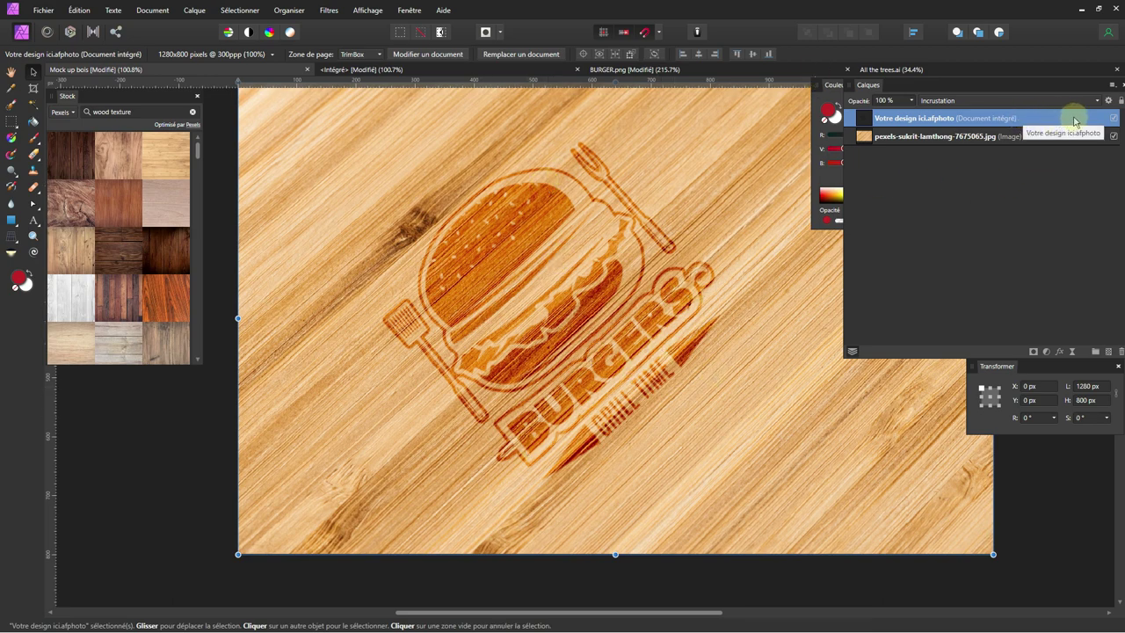
Enable a Biseau/Estampage layer effect of type Interne on the embedded design.
left_click(1060, 351)
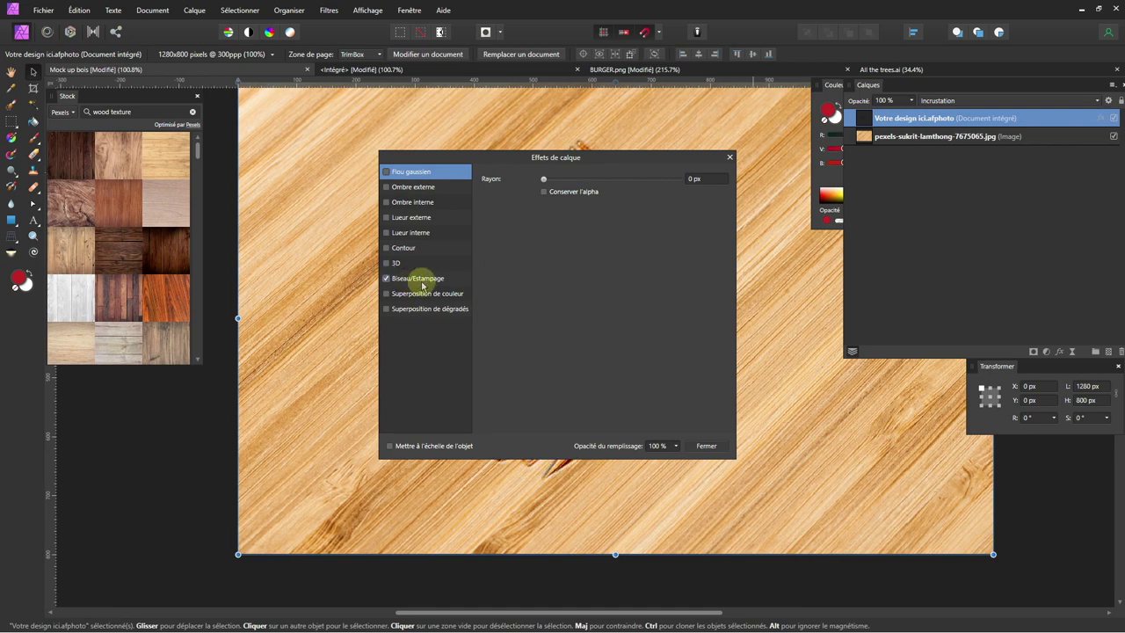
left_click(418, 279)
left_click_drag(516, 162, 929, 134)
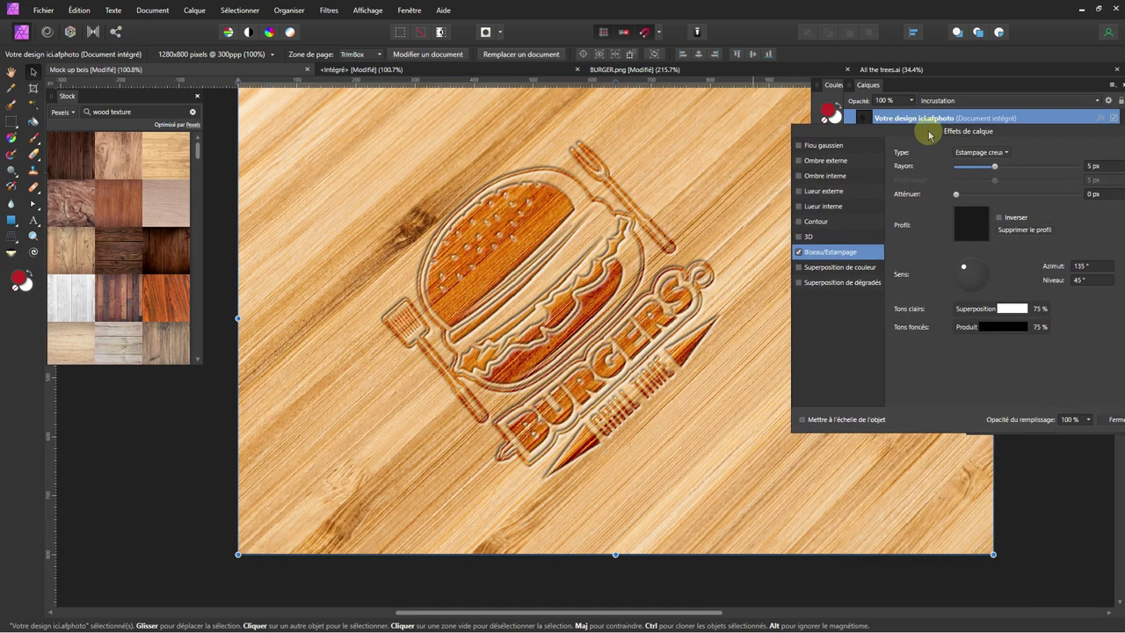
left_click(1007, 152)
left_click(972, 165)
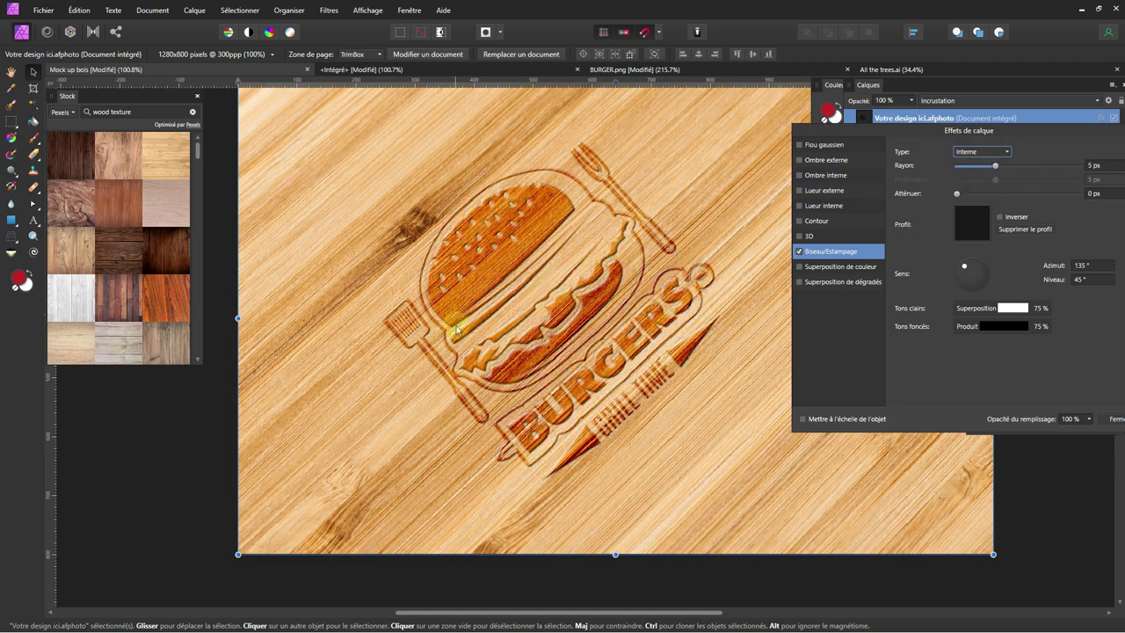
scroll(454, 303, "up", 3)
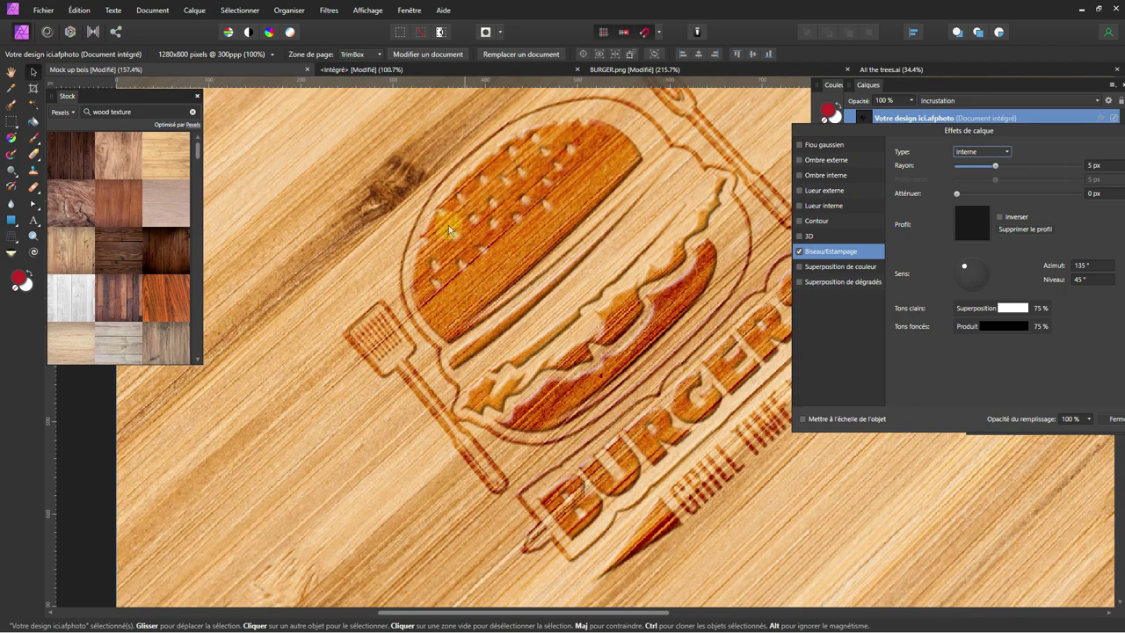
scroll(605, 240, "down", 1)
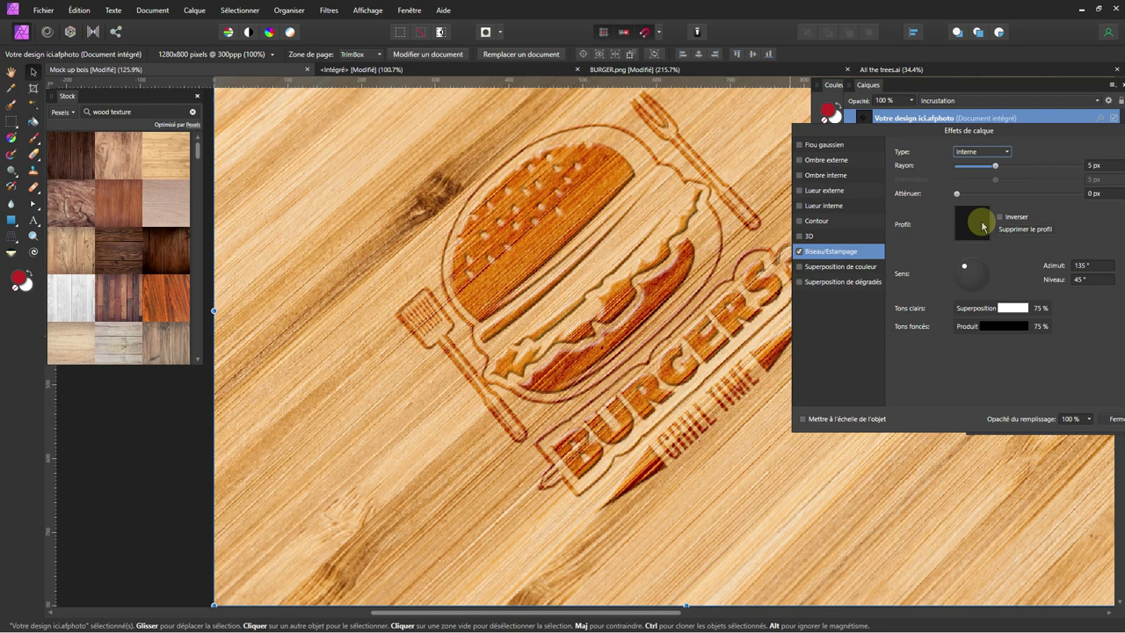
Give the bevel the third standard curved profile from the profile editor.
left_click(982, 225)
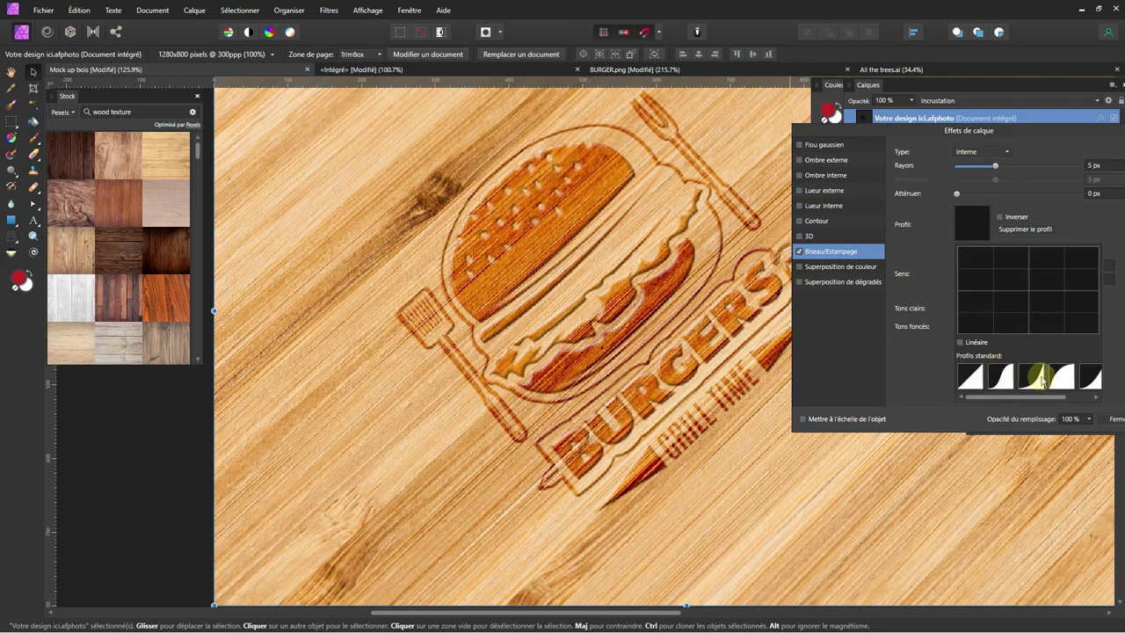
left_click_drag(1011, 396, 1057, 398)
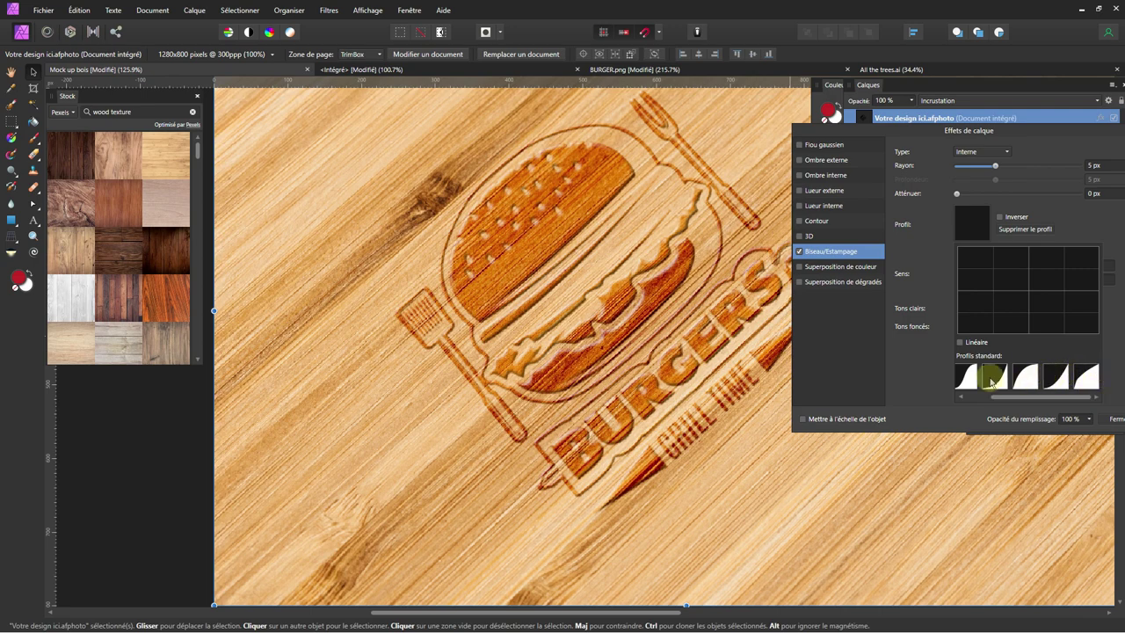
mouse_move(1051, 398)
left_mouse_down()
mouse_move(997, 405)
mouse_move(1067, 403)
mouse_move(1019, 405)
left_mouse_up()
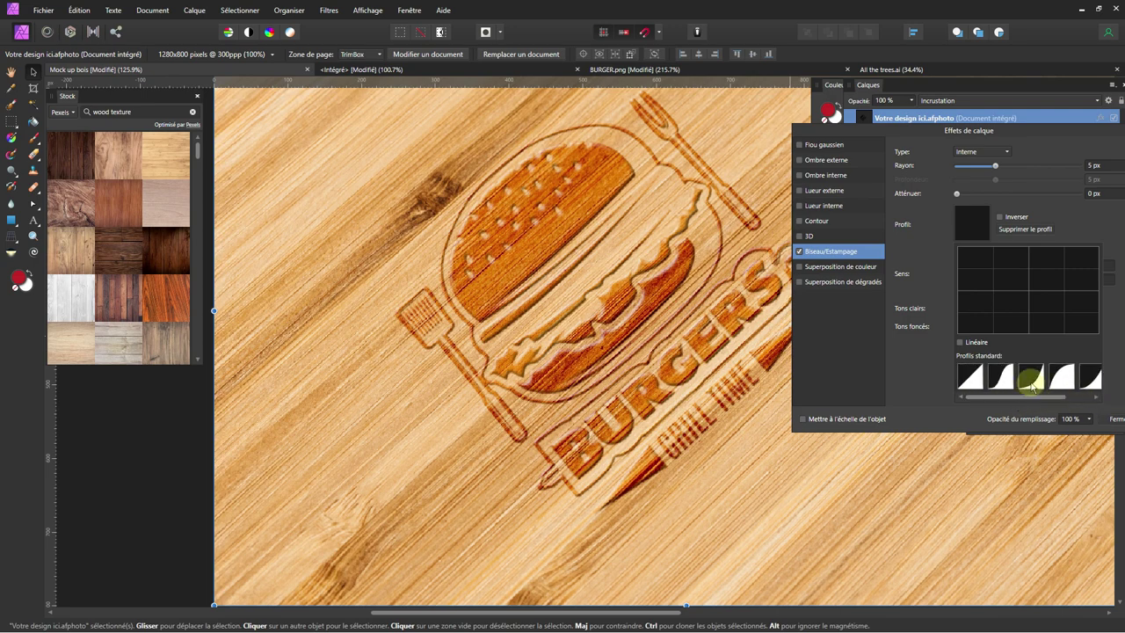
left_click(1031, 380)
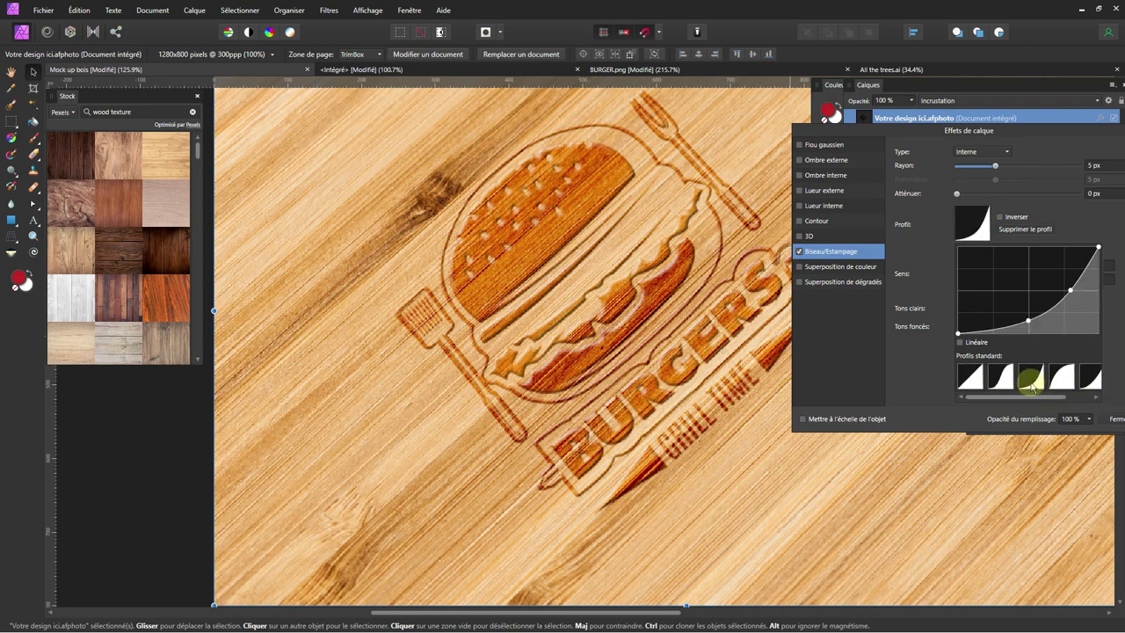
left_click(919, 376)
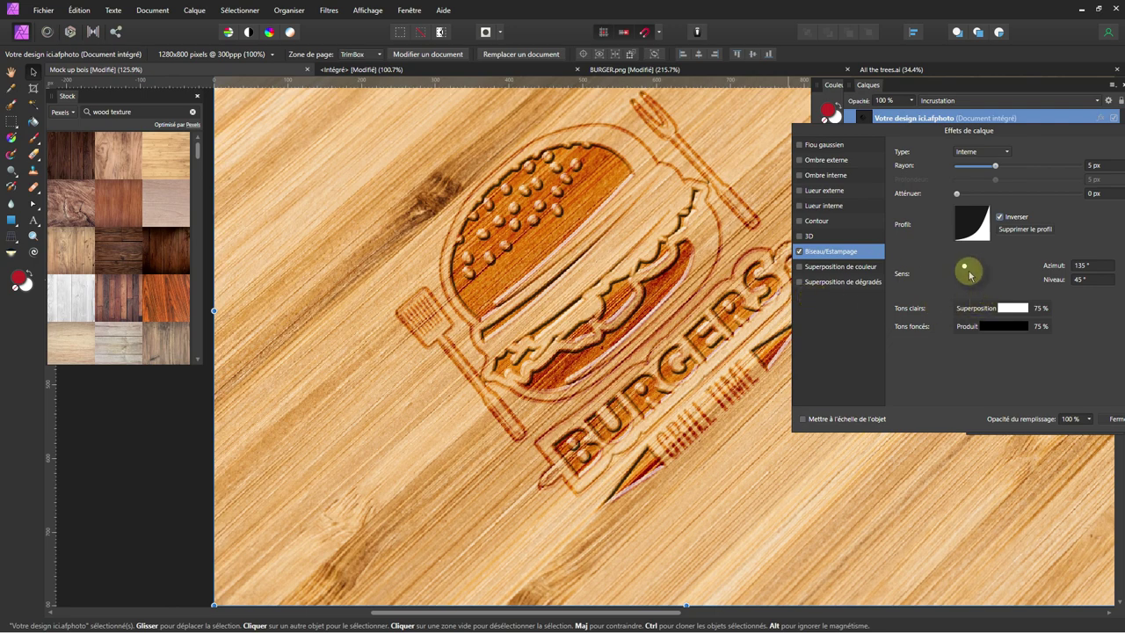
Set bevel azimuth 91.5°, radius 2.6 px, highlight opacity 13% and shadow opacity 100%.
left_click_drag(967, 268, 972, 266)
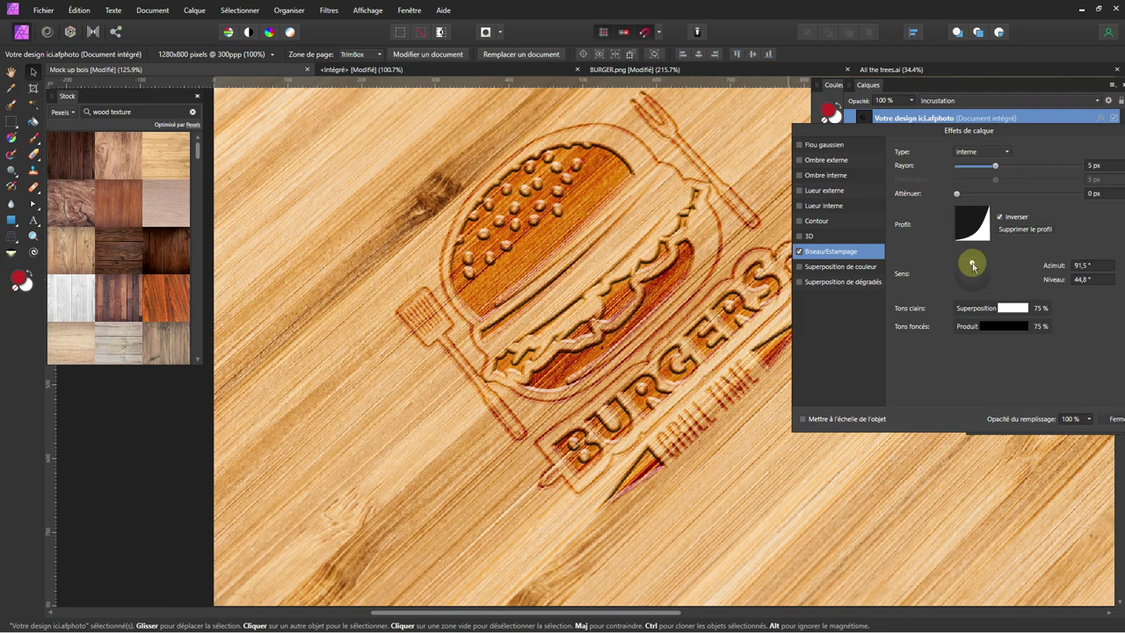
left_click_drag(996, 165, 987, 170)
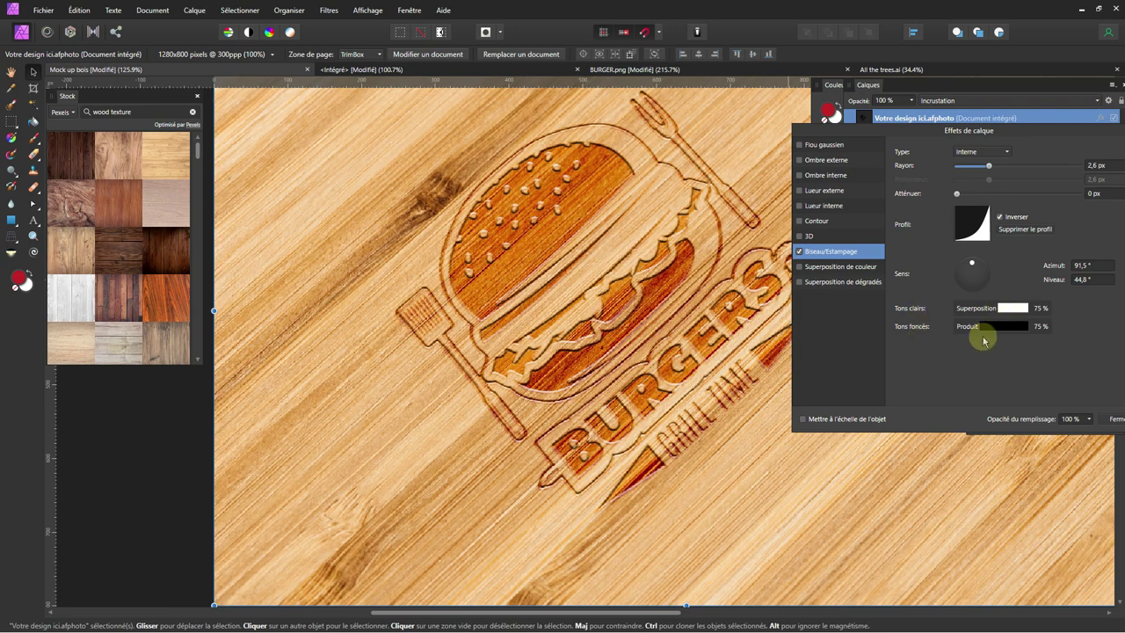
left_click(1011, 307)
left_click(1016, 360)
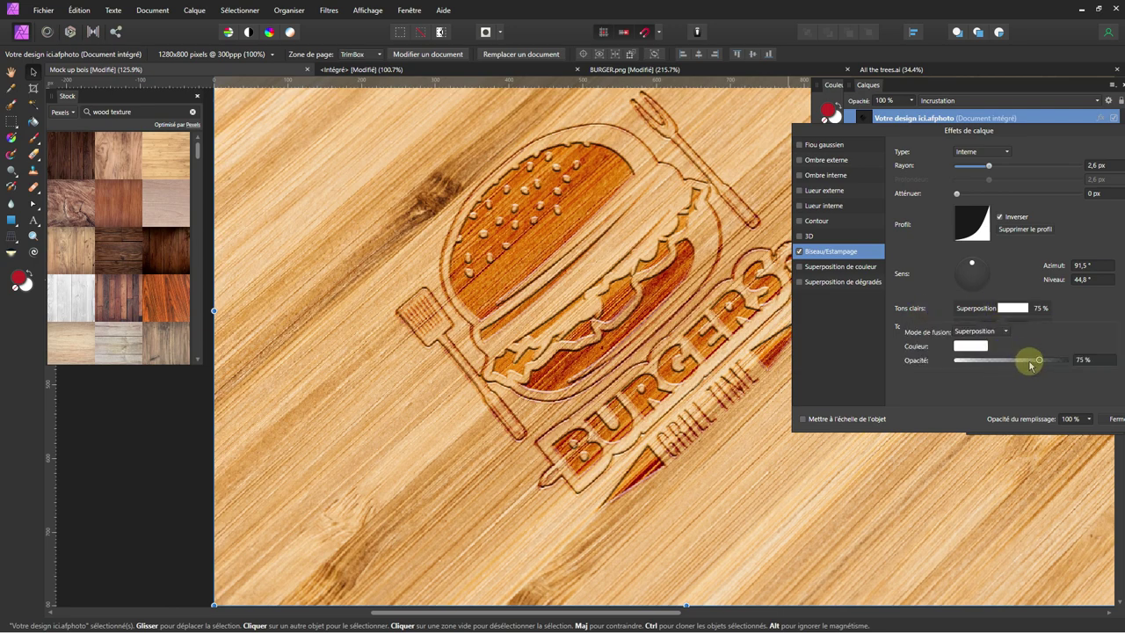
left_click_drag(1001, 364, 980, 362)
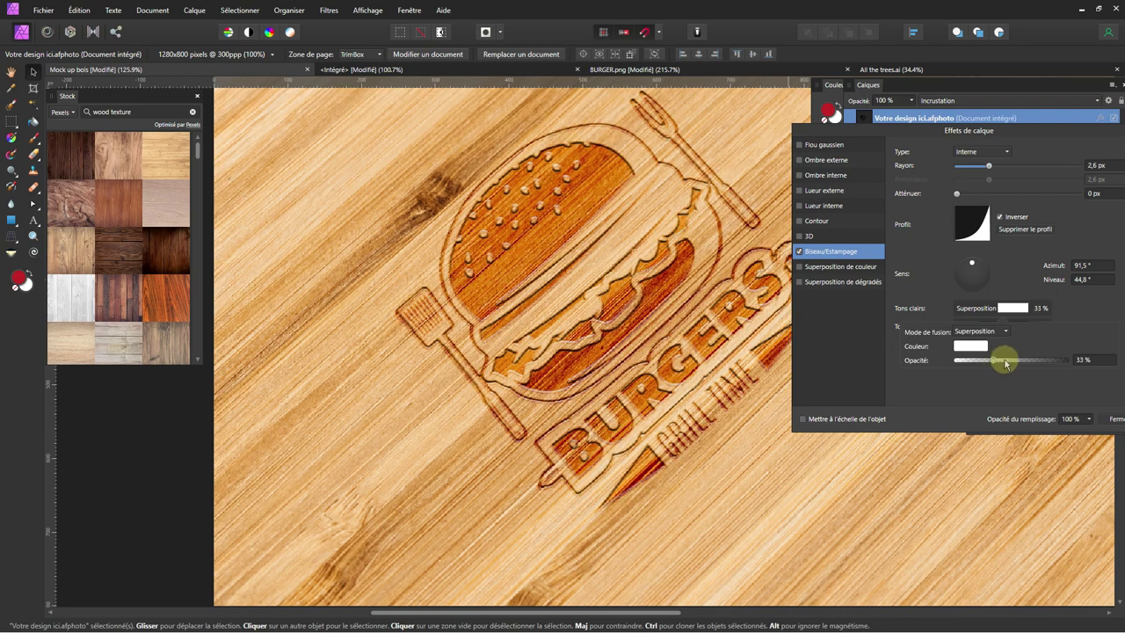
left_click_drag(977, 362, 975, 362)
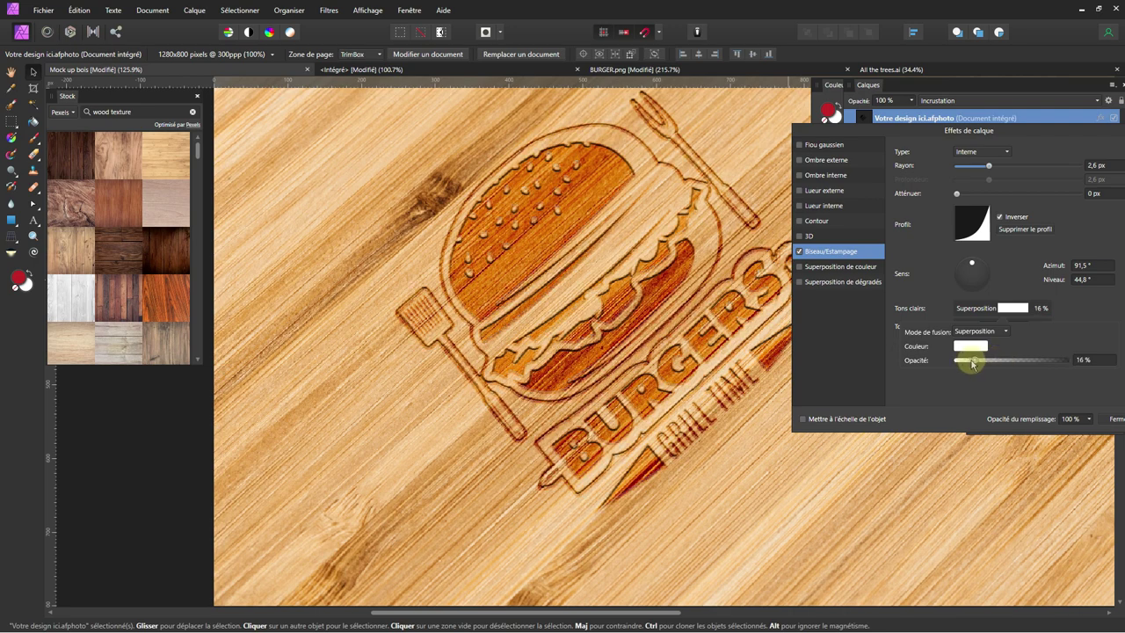
left_click(1011, 313)
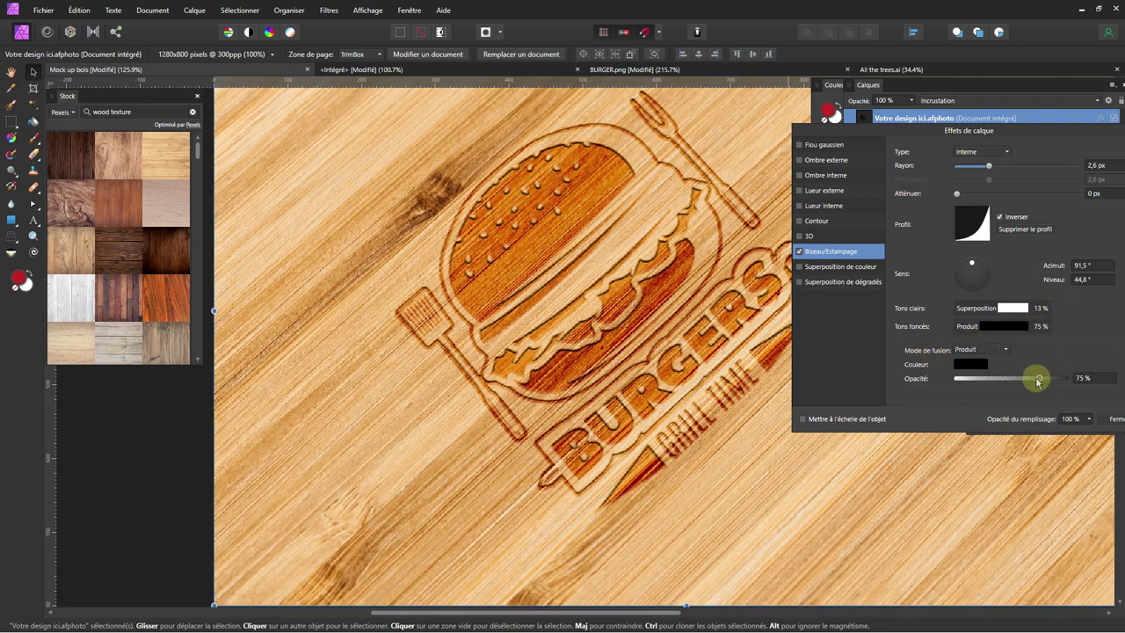
left_click_drag(1041, 381, 1054, 381)
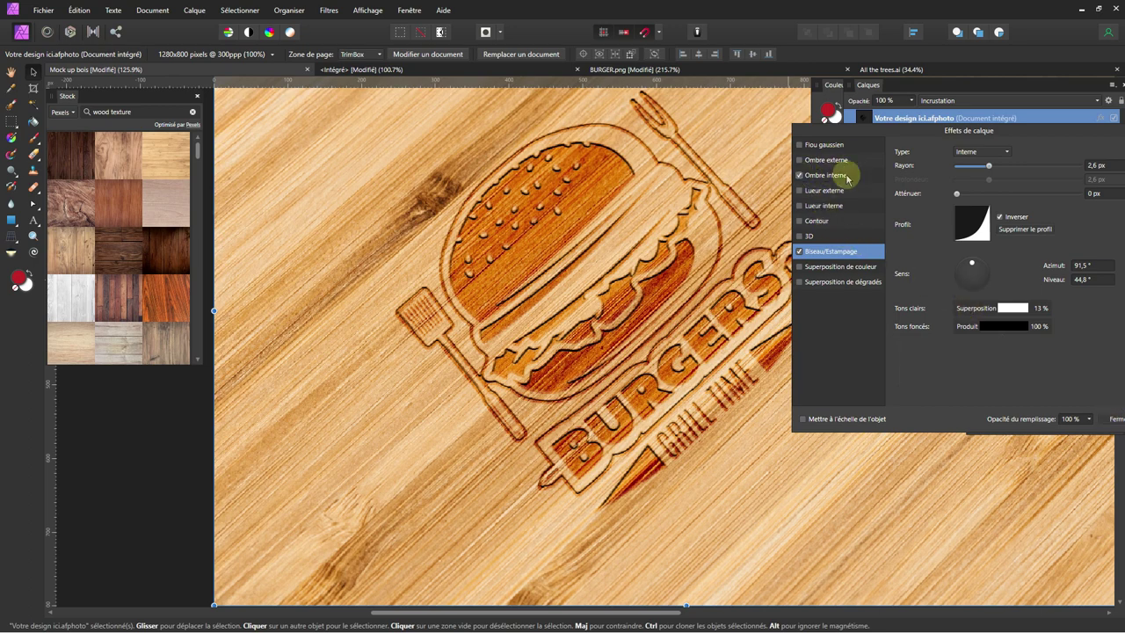
Enable Ombre interne at 71% opacity, 6.2 px radius and 6 px offset, then close the effects dialog.
left_click(800, 176)
mouse_move(976, 184)
left_mouse_down()
mouse_move(1070, 165)
mouse_move(1054, 167)
left_mouse_up()
left_click_drag(970, 194, 1005, 198)
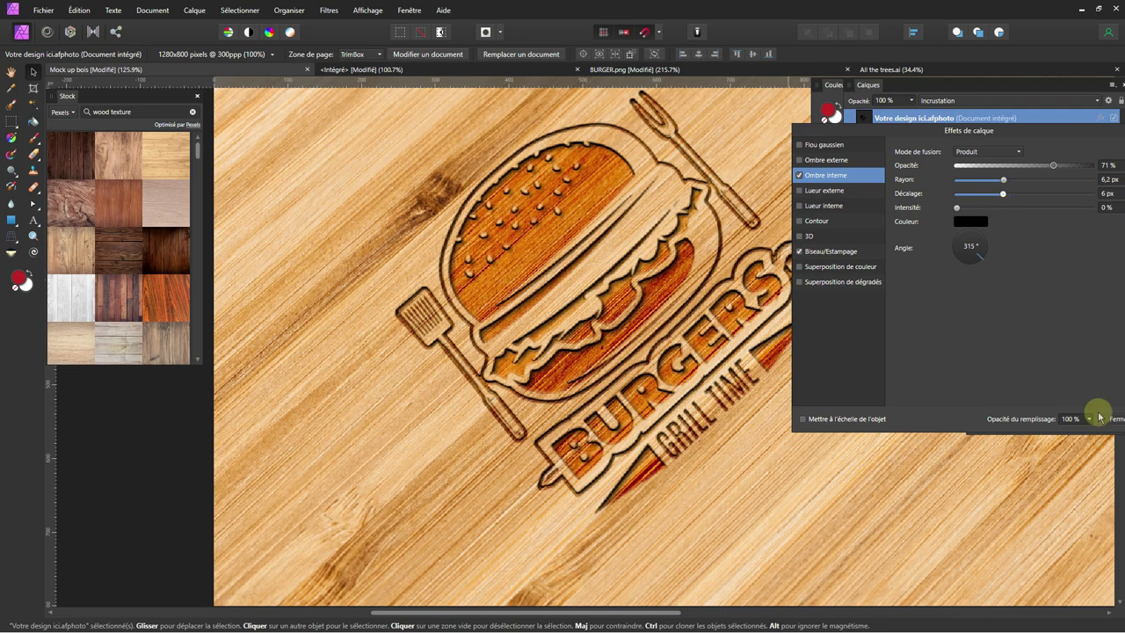
left_click_drag(1056, 136, 981, 143)
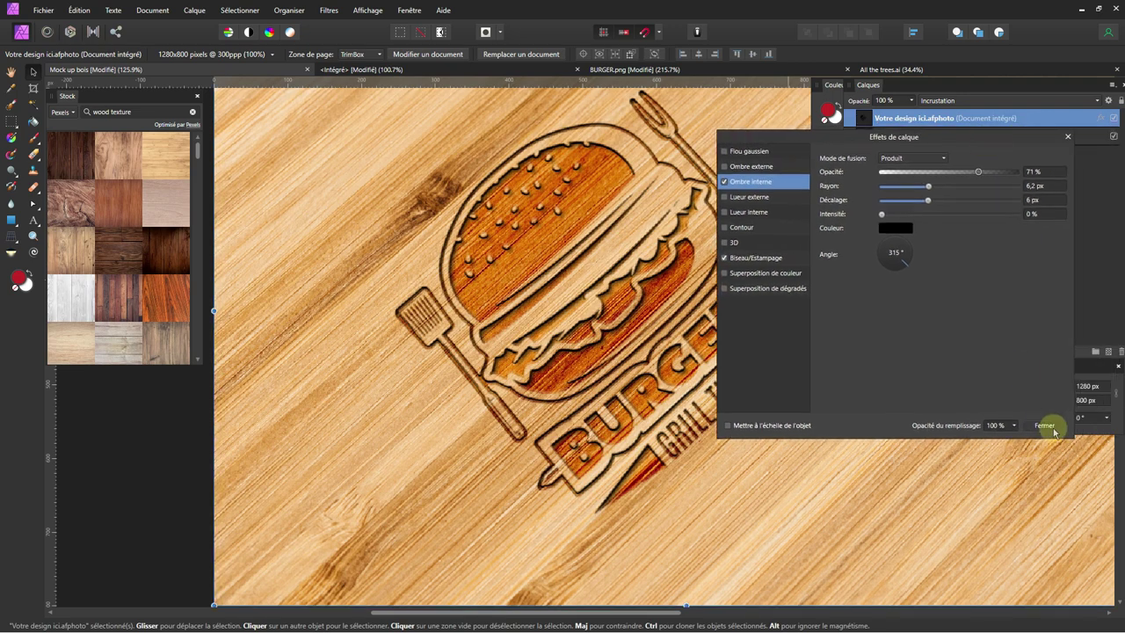
left_click(1044, 425)
scroll(747, 378, "down", 4)
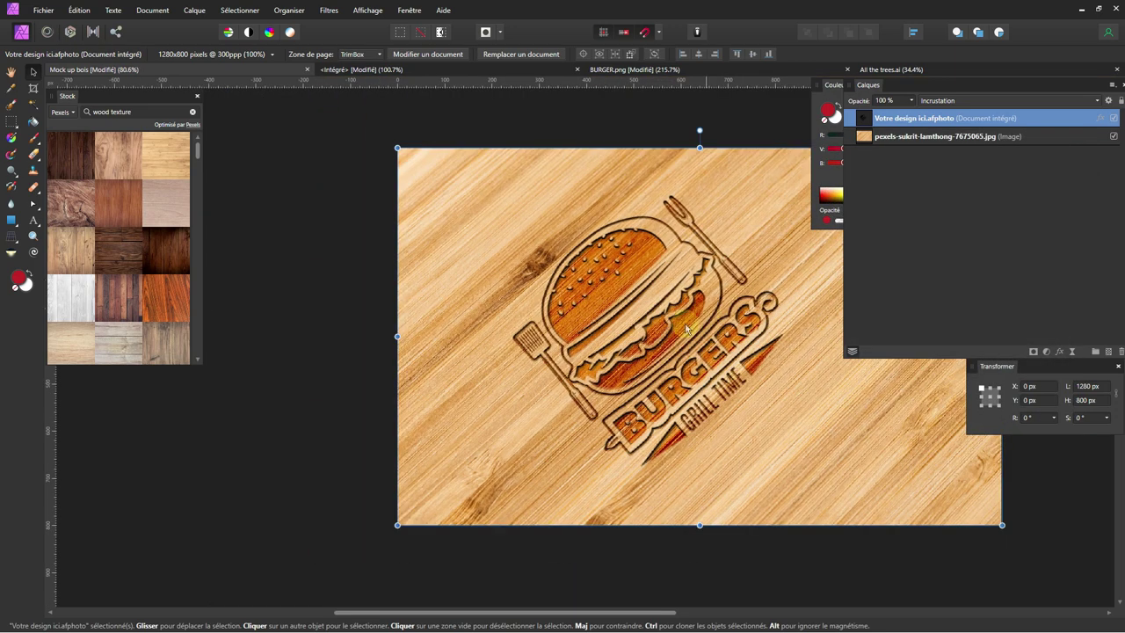
Open the embedded design and select the Page 11 tree in All the trees.
scroll(635, 332, "up", 1)
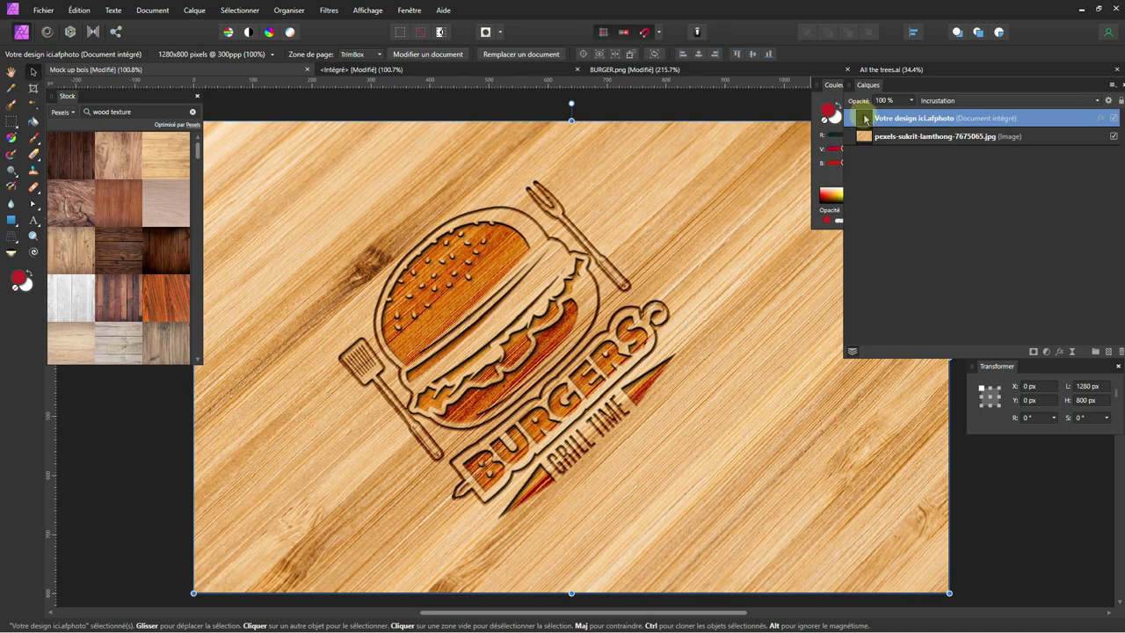
double_click(865, 119)
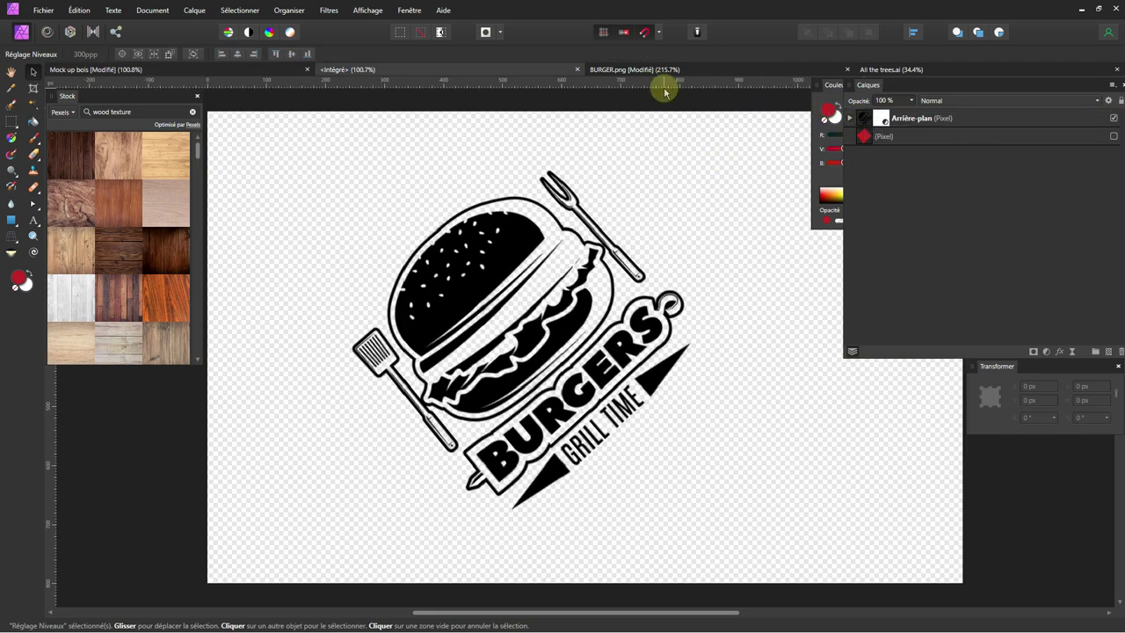
left_click(881, 69)
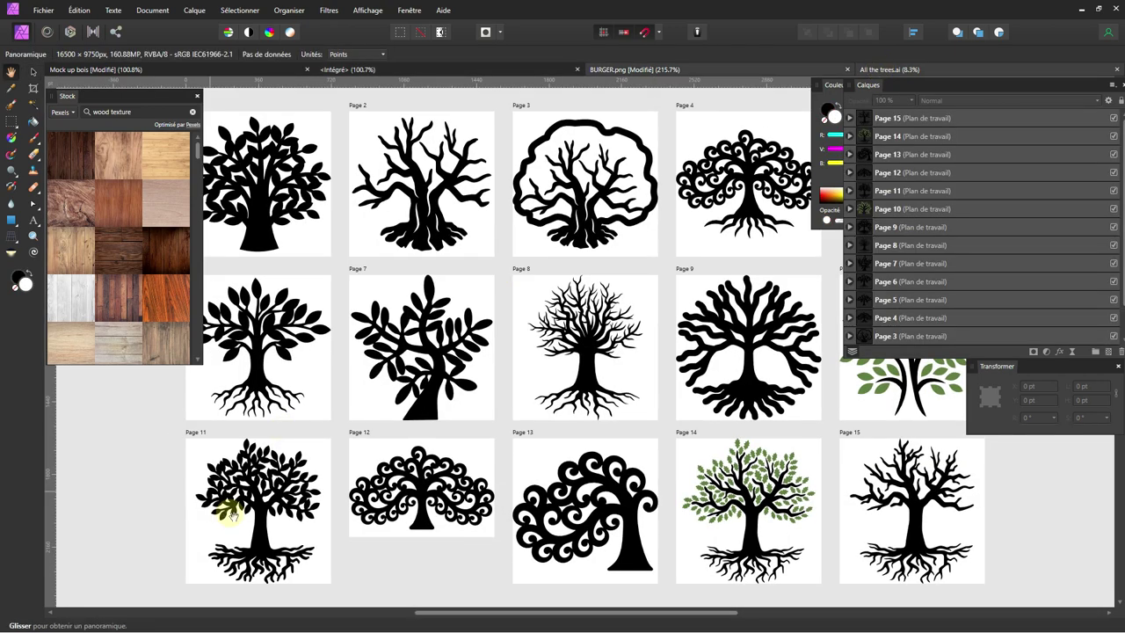
left_click(31, 71)
left_click(259, 514)
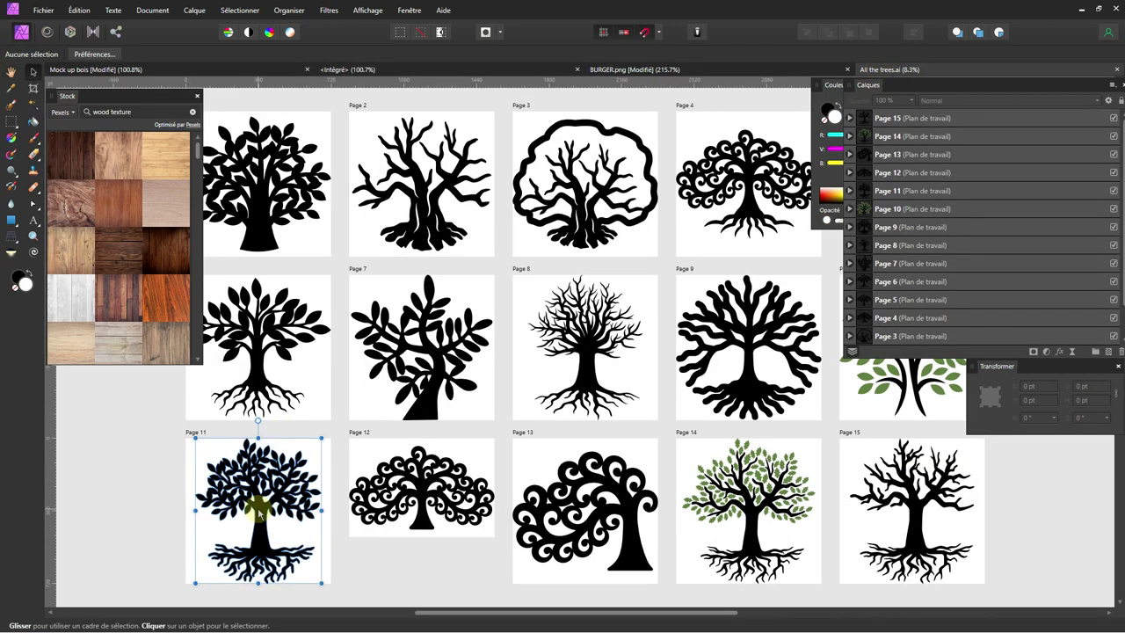
In the embedded design, show the red diamond, hide the burger logo and paste the tree.
left_click(523, 70)
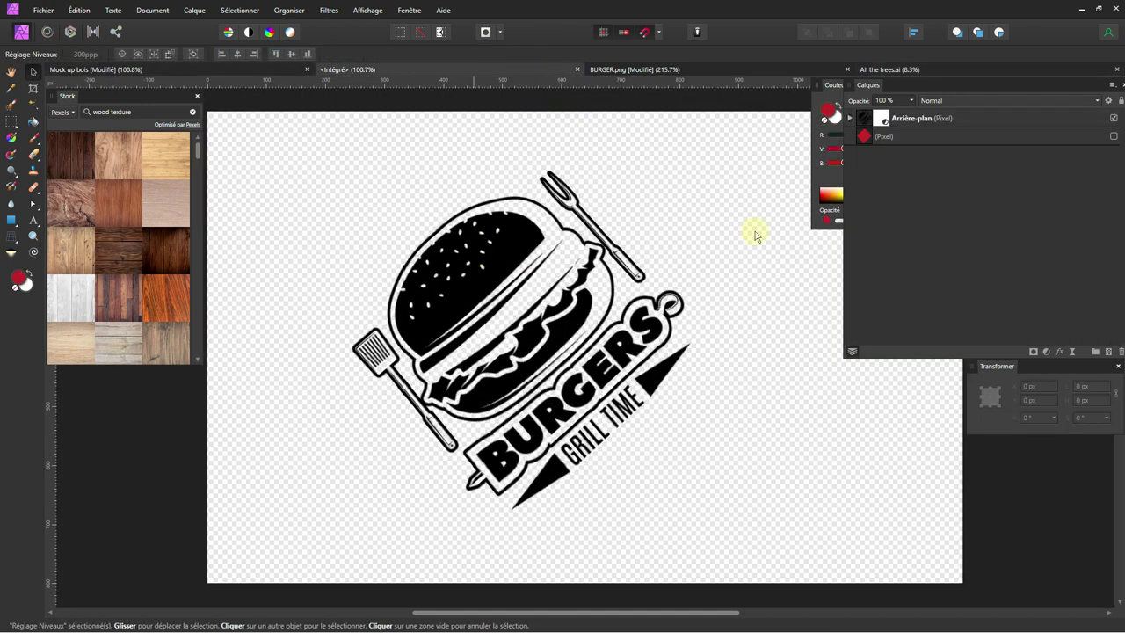
left_click(1114, 137)
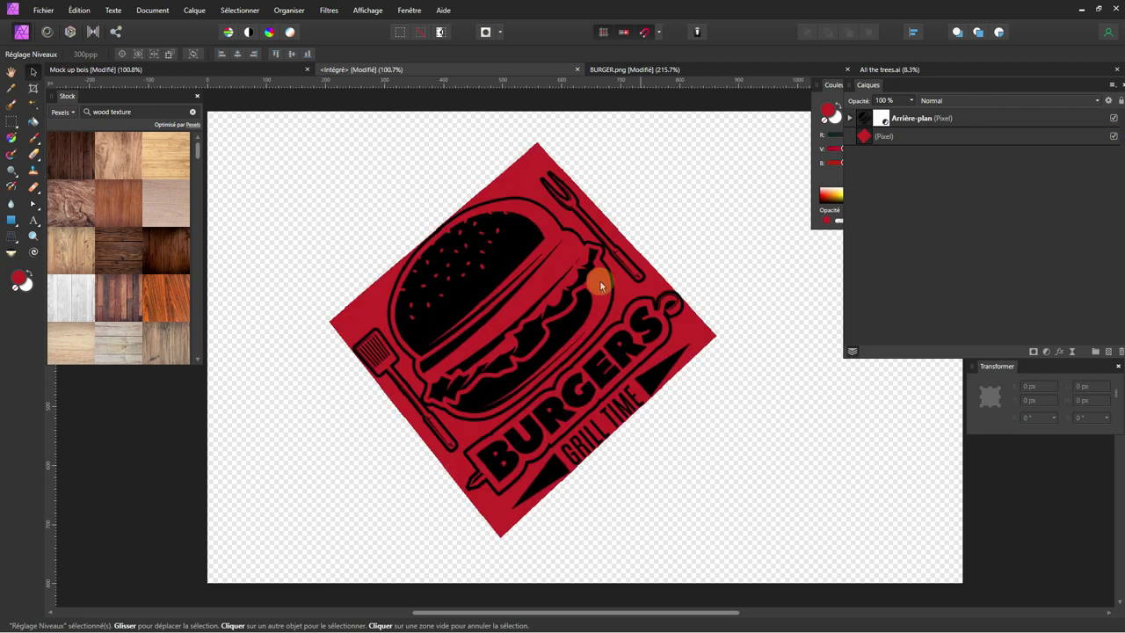
left_click(1114, 119)
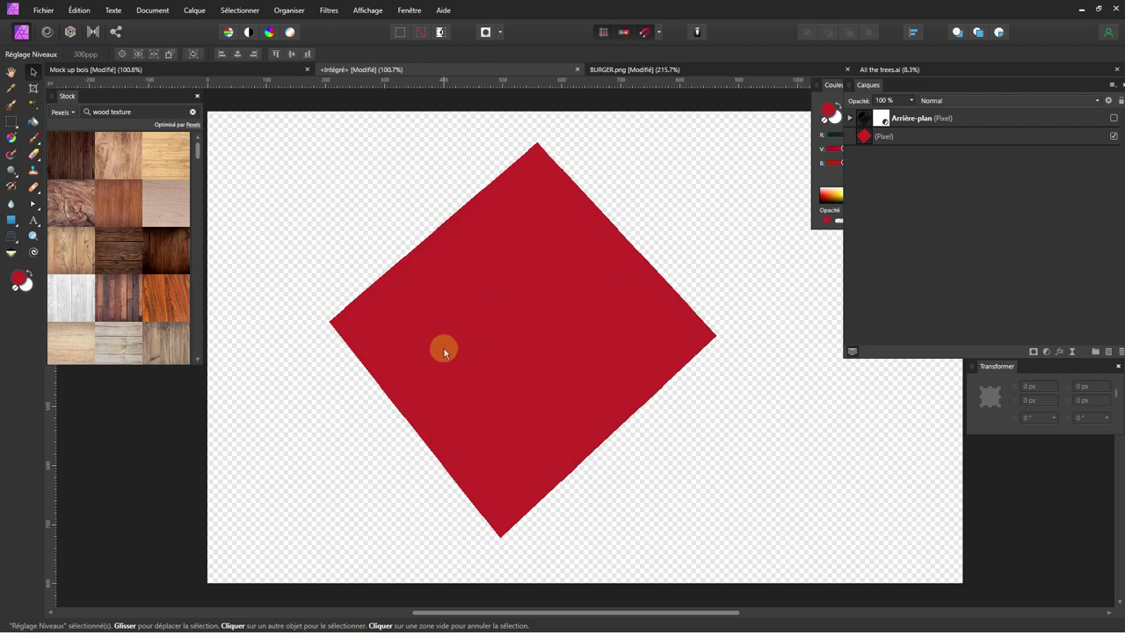
key("ctrl+v")
scroll(541, 411, "down", 3)
Shrink the pasted tree and centre it over the red diamond.
scroll(545, 416, "down", 3)
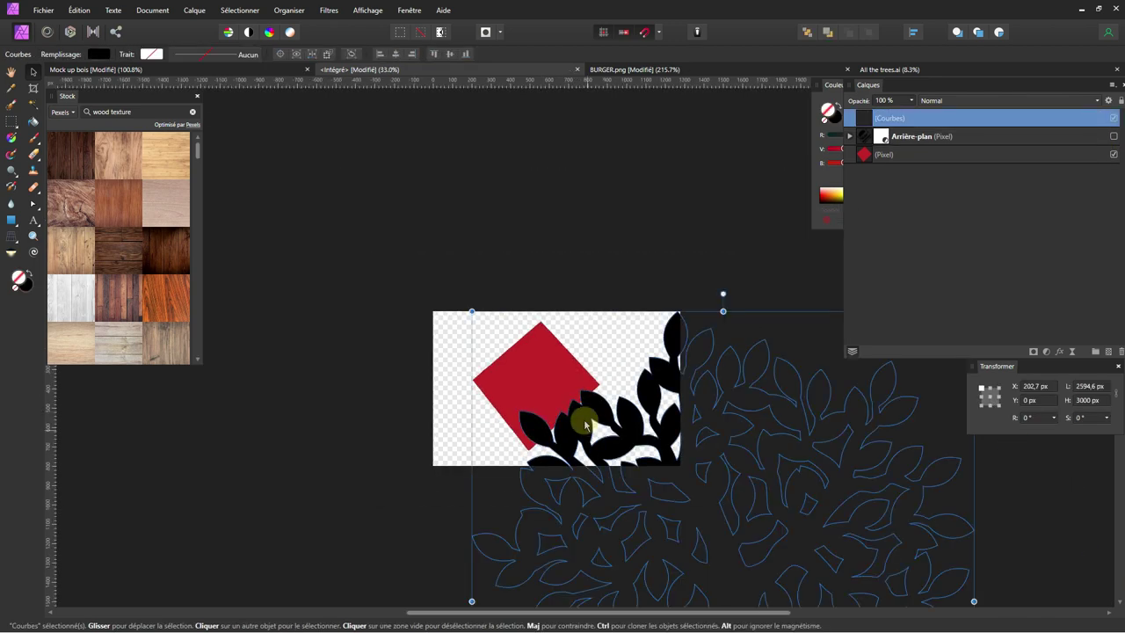
left_click_drag(557, 389, 533, 360)
scroll(533, 360, "down", 2)
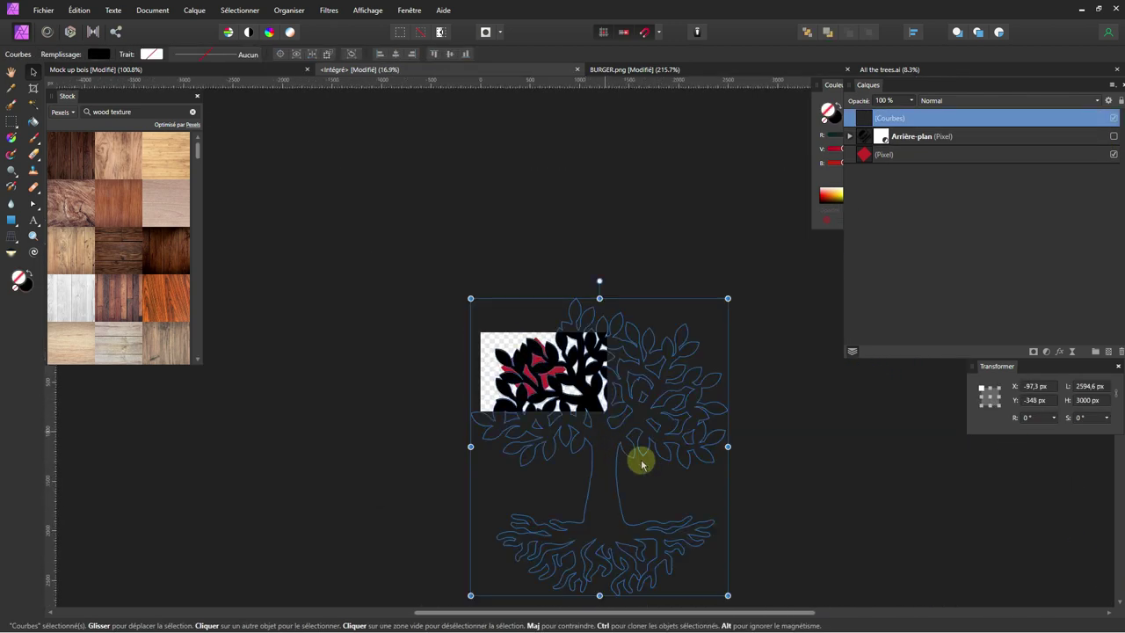
left_click_drag(729, 595, 533, 370)
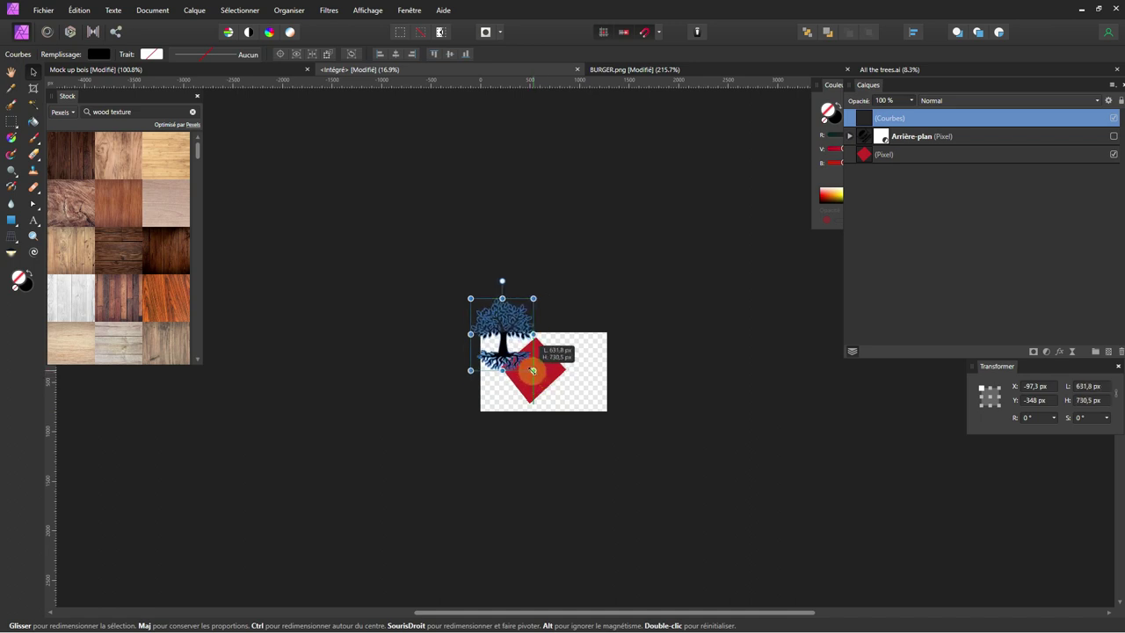
left_click_drag(532, 370, 525, 365)
scroll(523, 365, "up", 5)
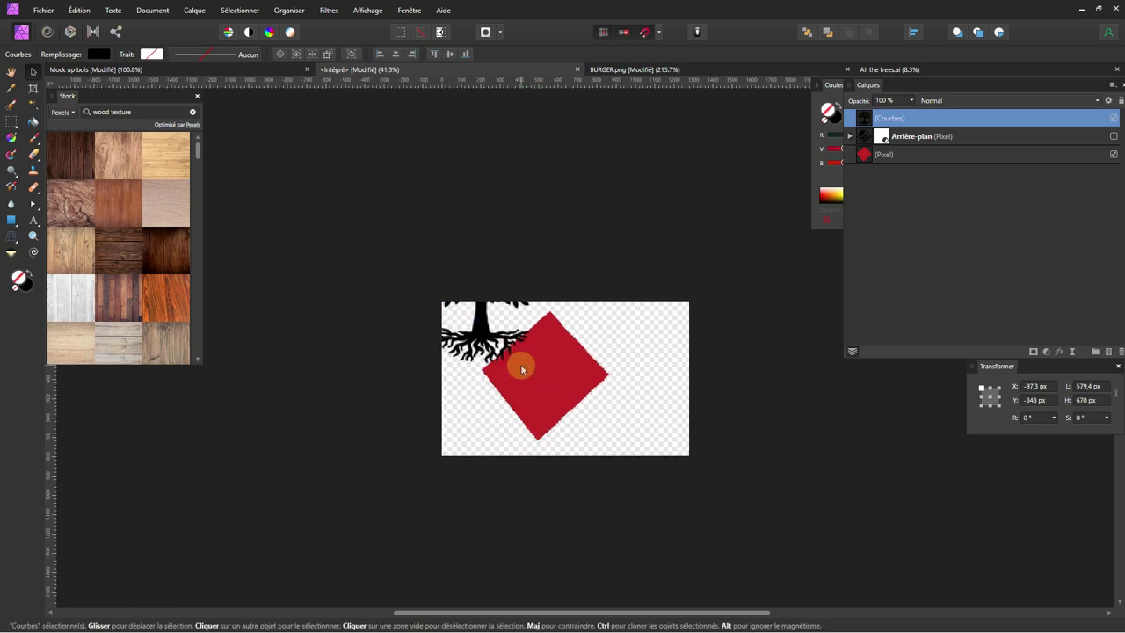
left_click_drag(562, 400, 572, 459)
scroll(567, 402, "up", 5)
scroll(577, 402, "down", 1)
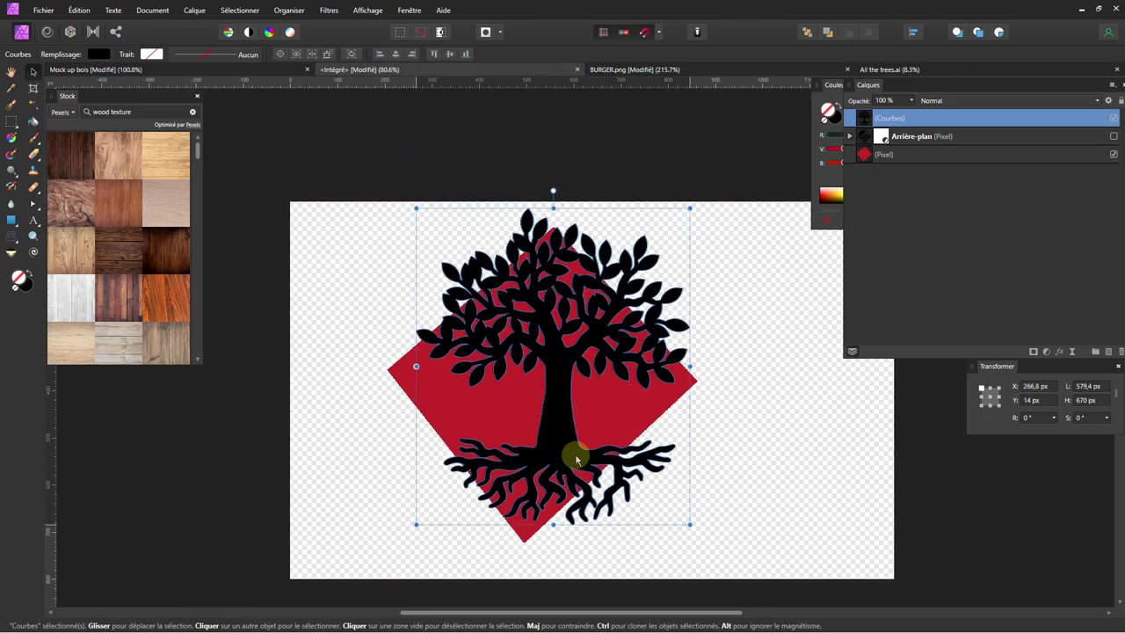
Rotate the tree about 39°, refit its size and shear it about 4.4° within the diamond.
left_click_drag(695, 531, 721, 384)
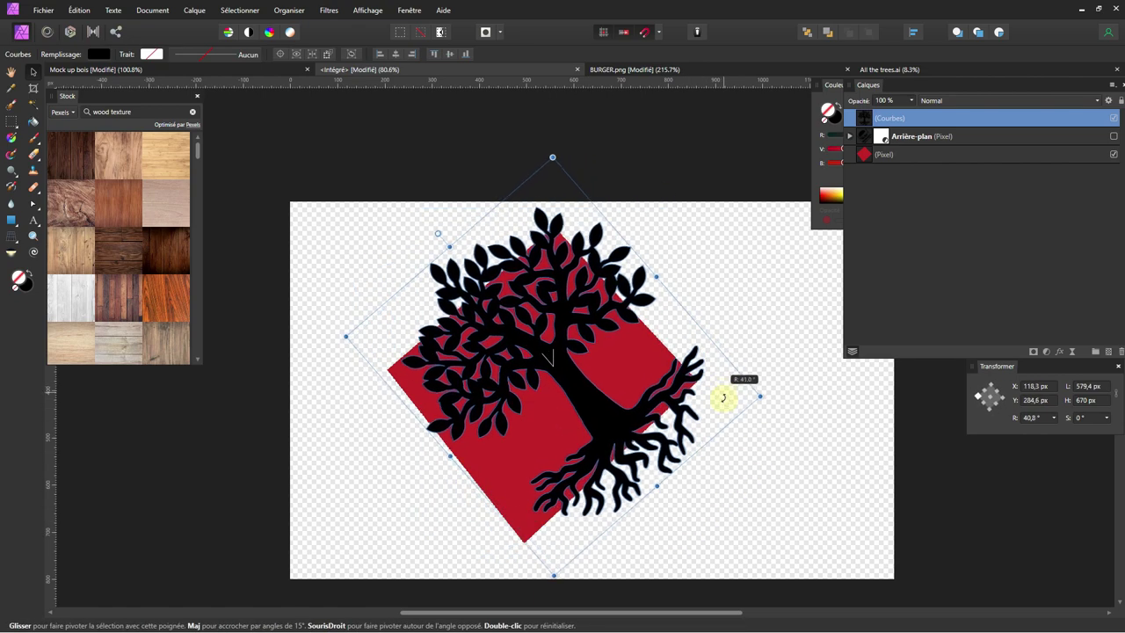
left_click_drag(611, 444, 601, 469)
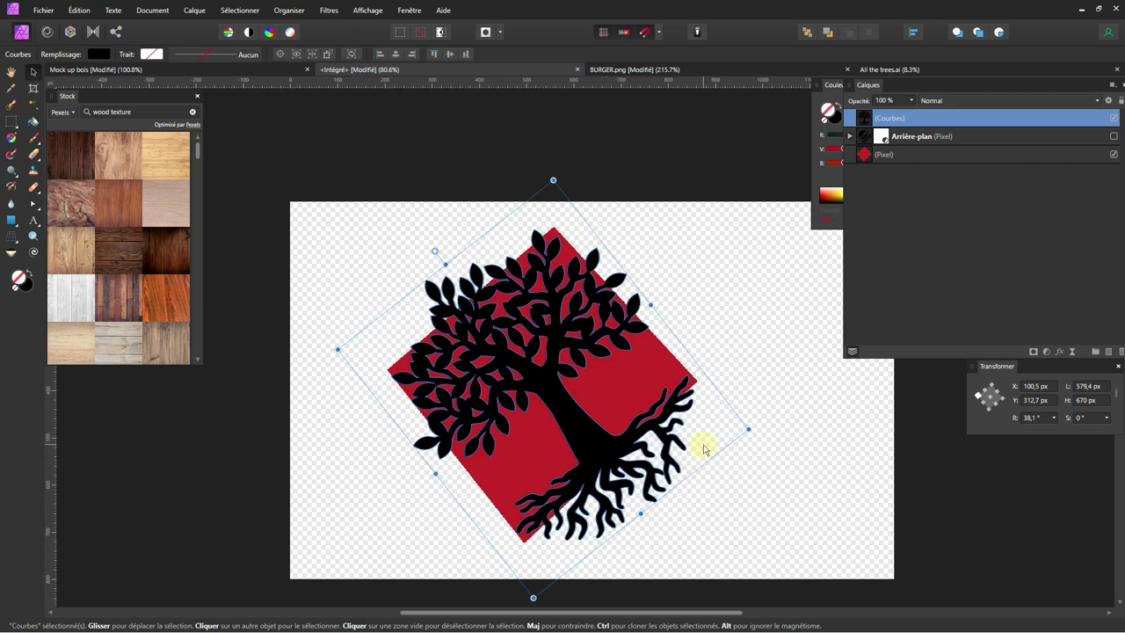
left_click_drag(752, 429, 723, 425)
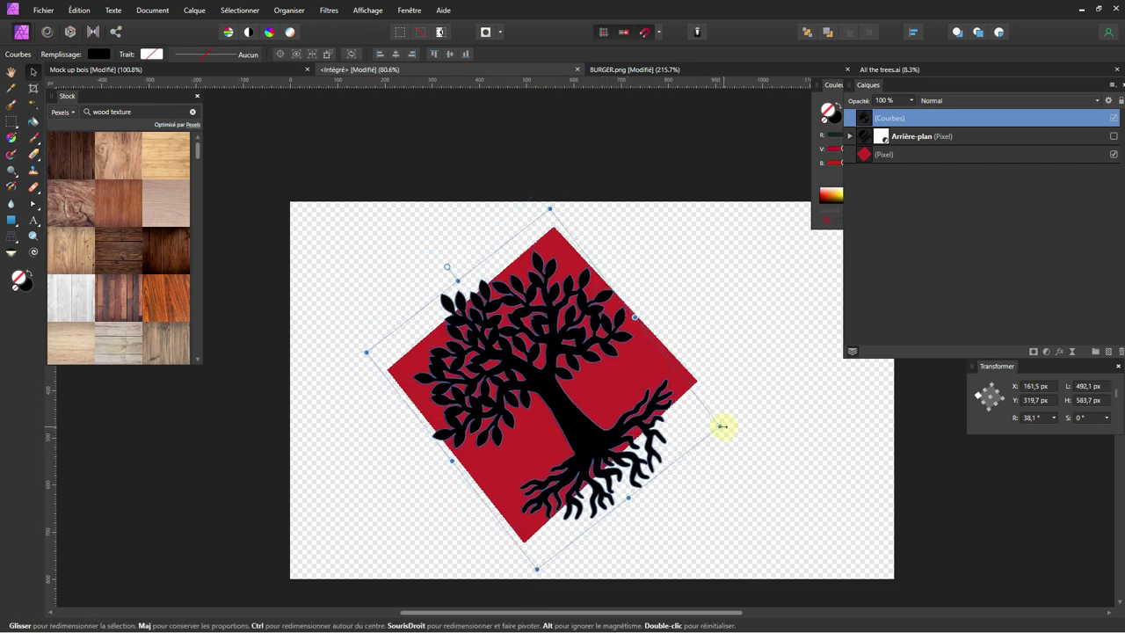
left_click_drag(727, 427, 723, 409)
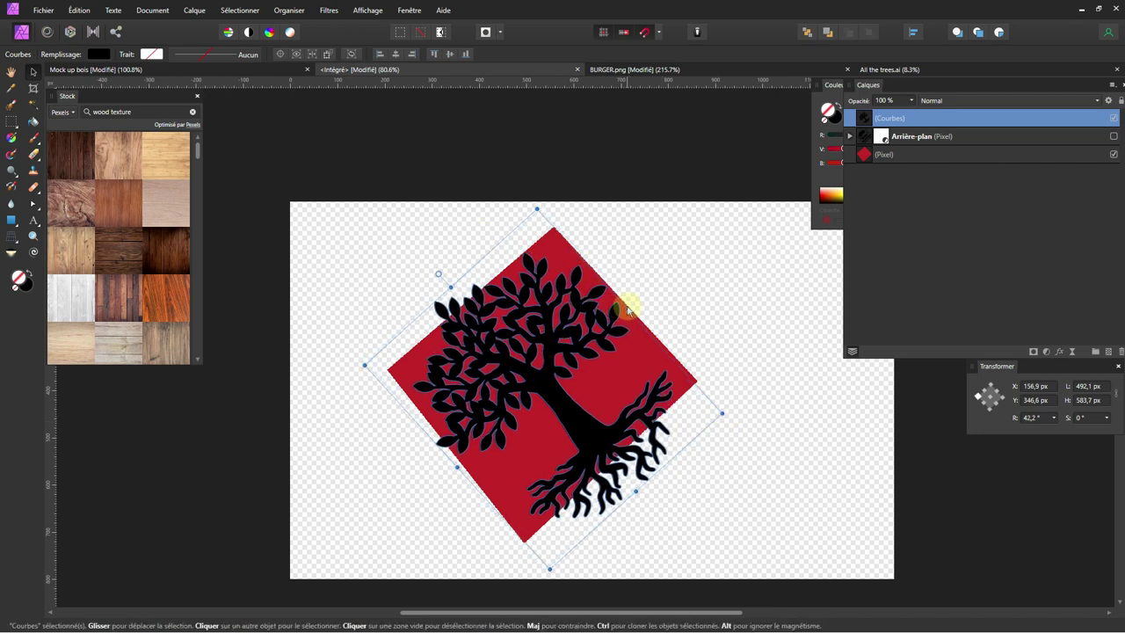
left_click_drag(632, 310, 640, 314)
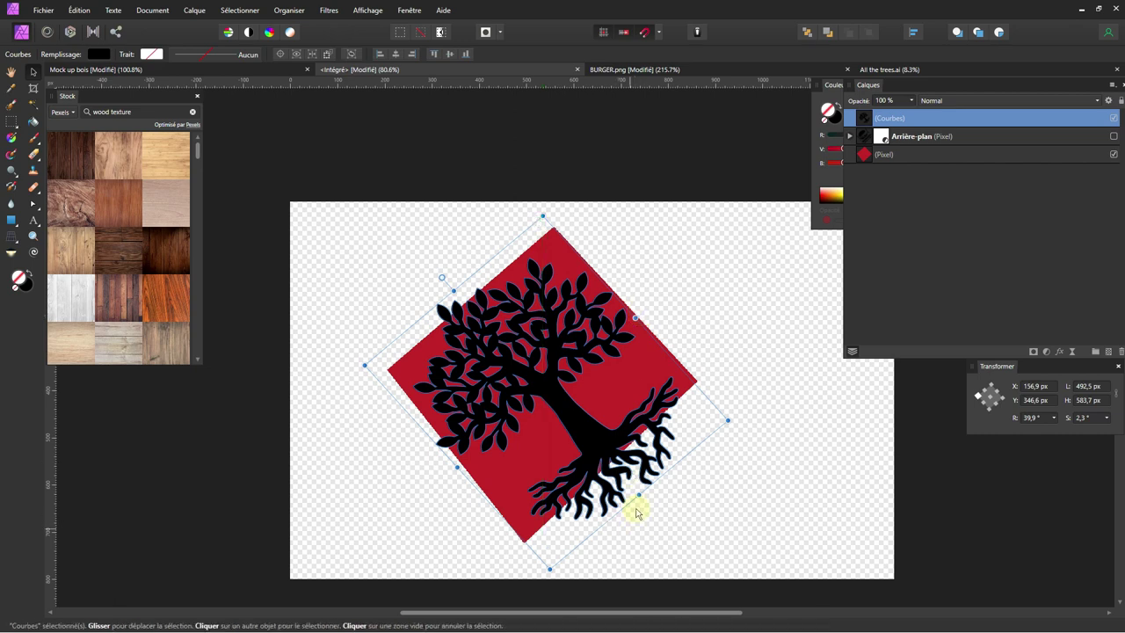
left_click_drag(641, 502, 645, 496)
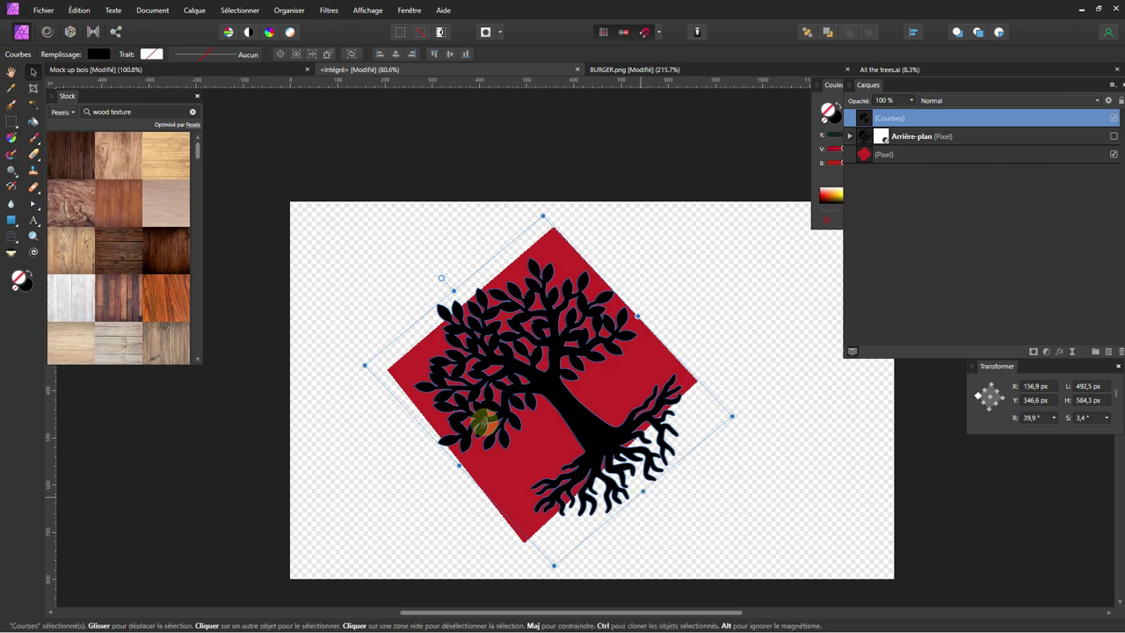
left_click_drag(457, 471, 460, 459)
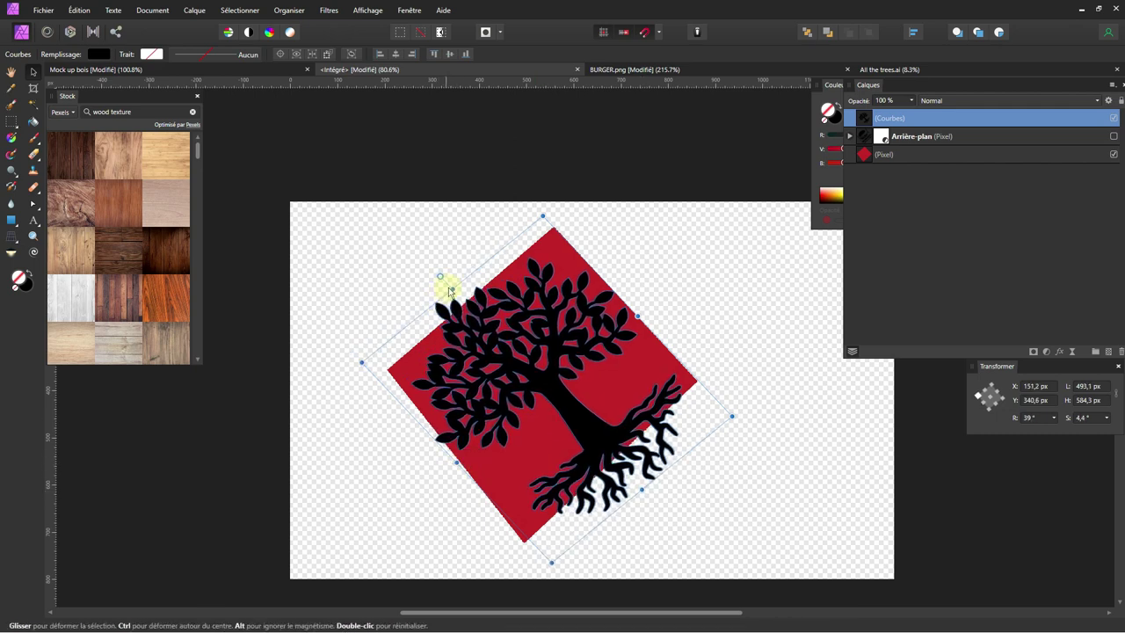
left_click_drag(447, 288, 451, 286)
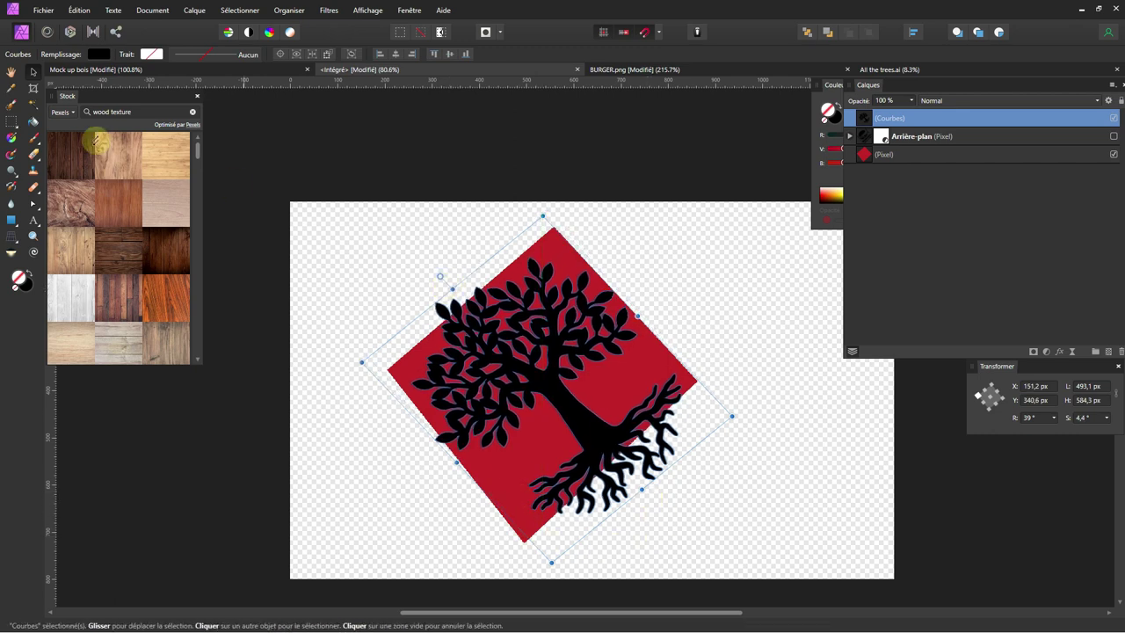
Nudge the tree and inspect its nodes where a branch meets the trunk.
left_click_drag(555, 387, 571, 385)
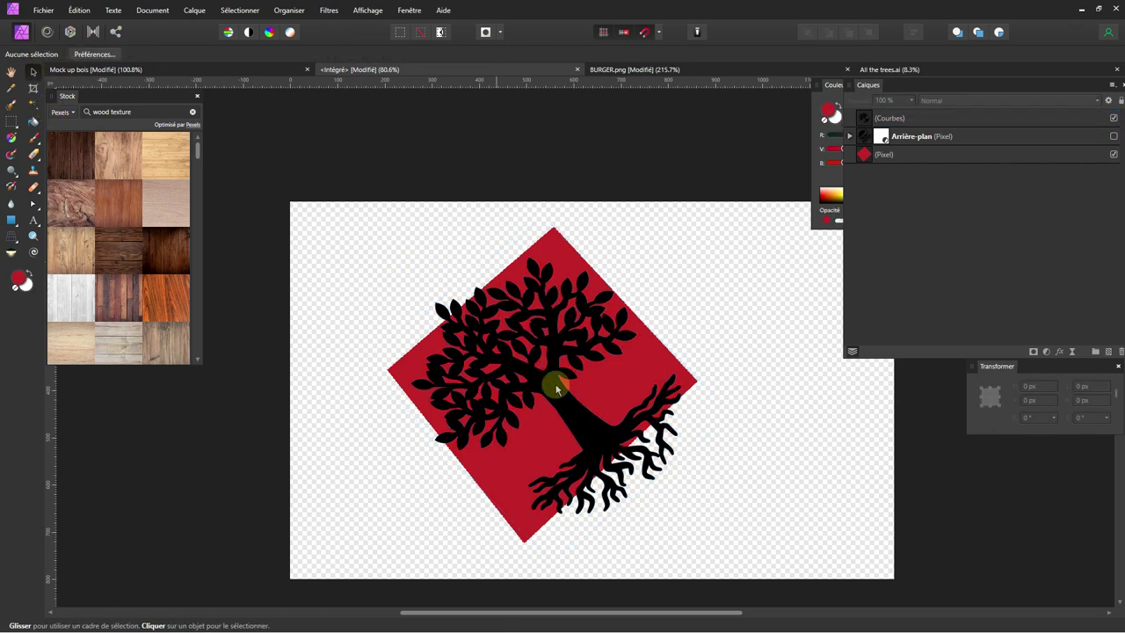
double_click(570, 378)
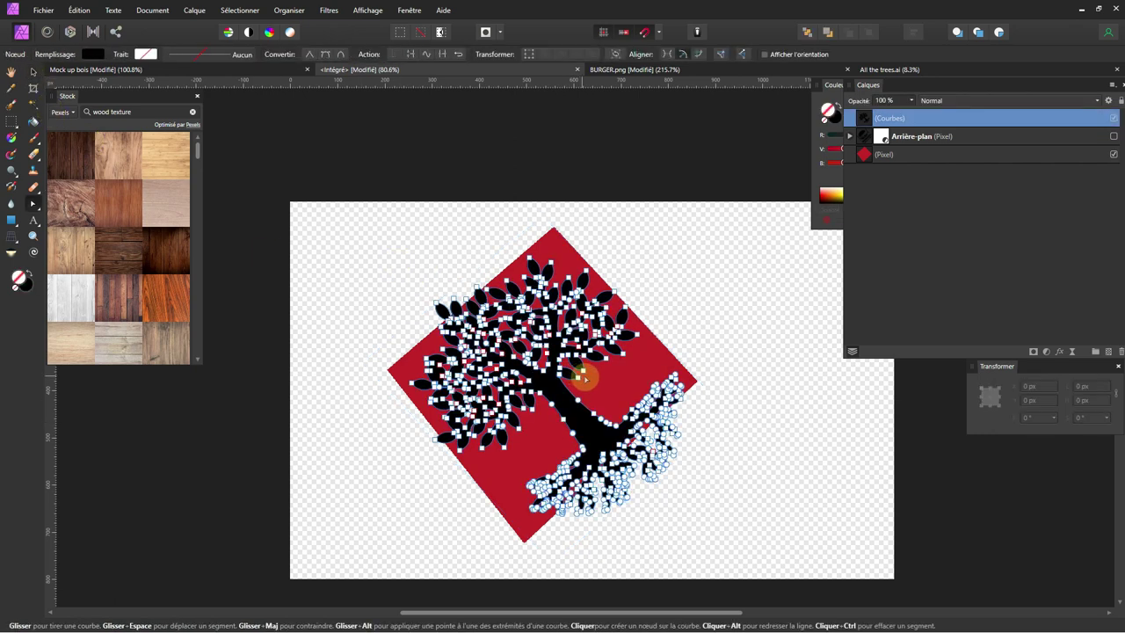
scroll(570, 378, "up", 3)
left_click(596, 392)
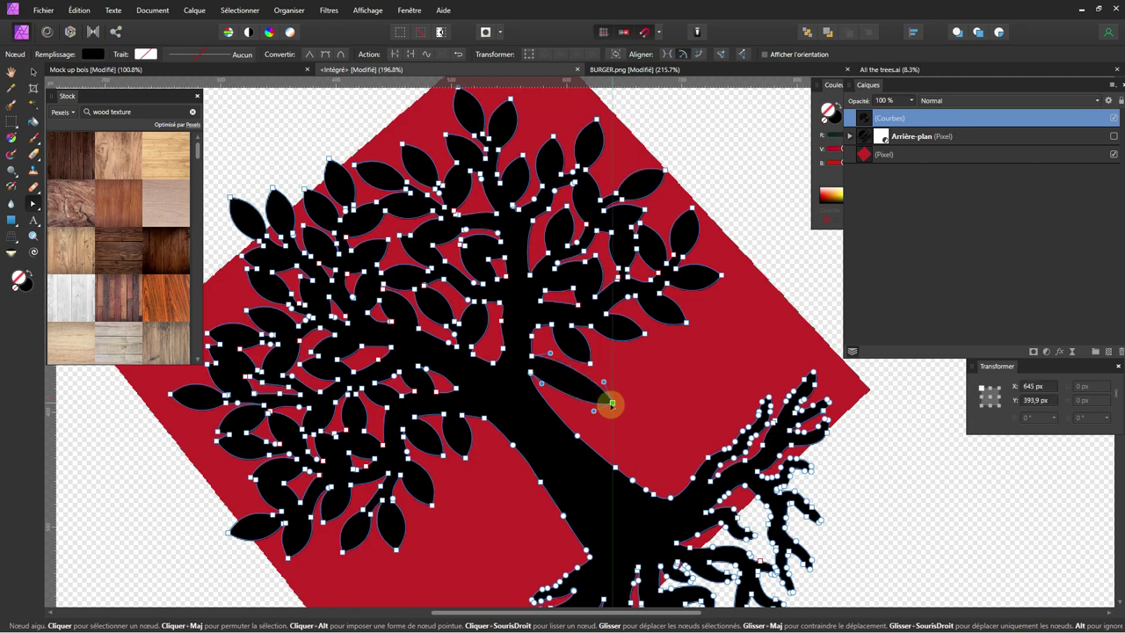
scroll(597, 395, "down", 3)
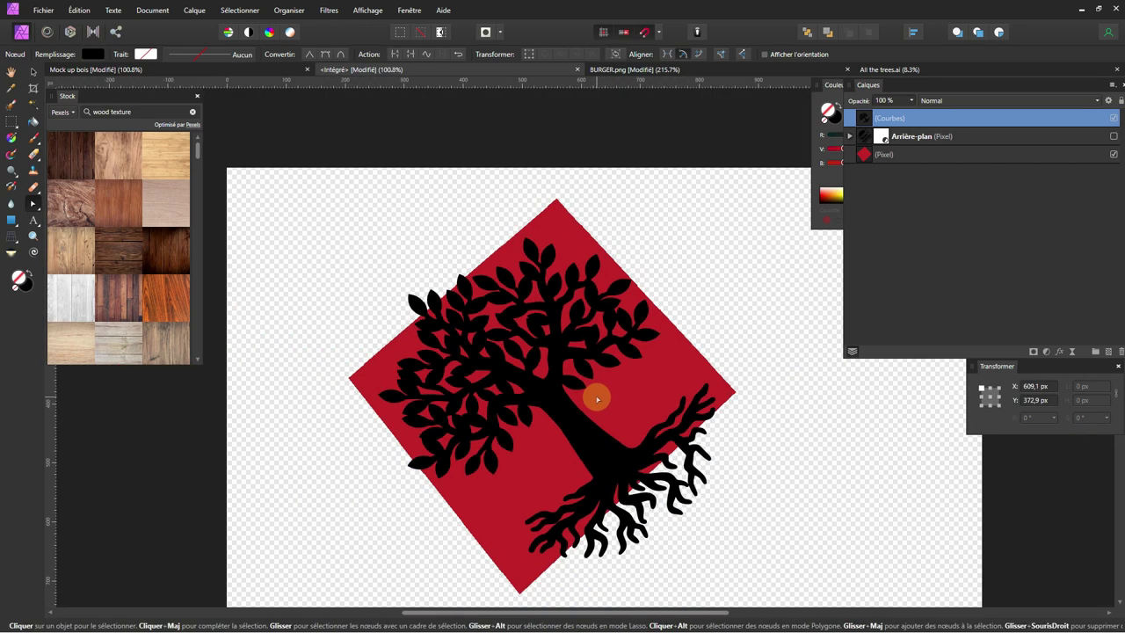
Deselect the tree, then hide and select the red diamond (Pixel) layer.
left_click(32, 75)
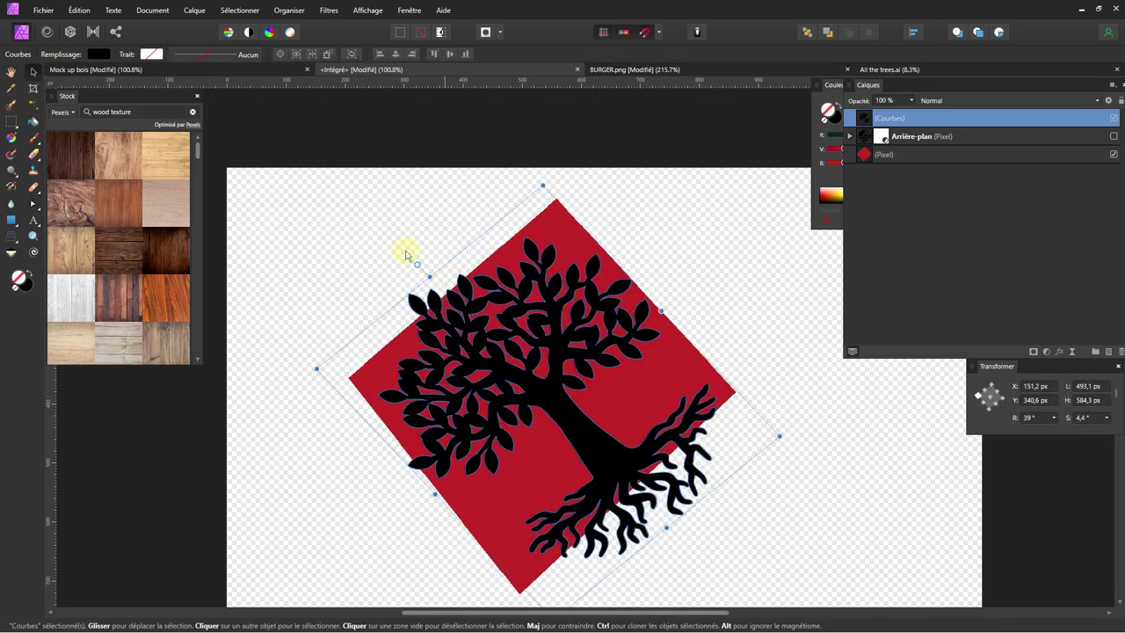
left_click(987, 175)
left_click(1114, 156)
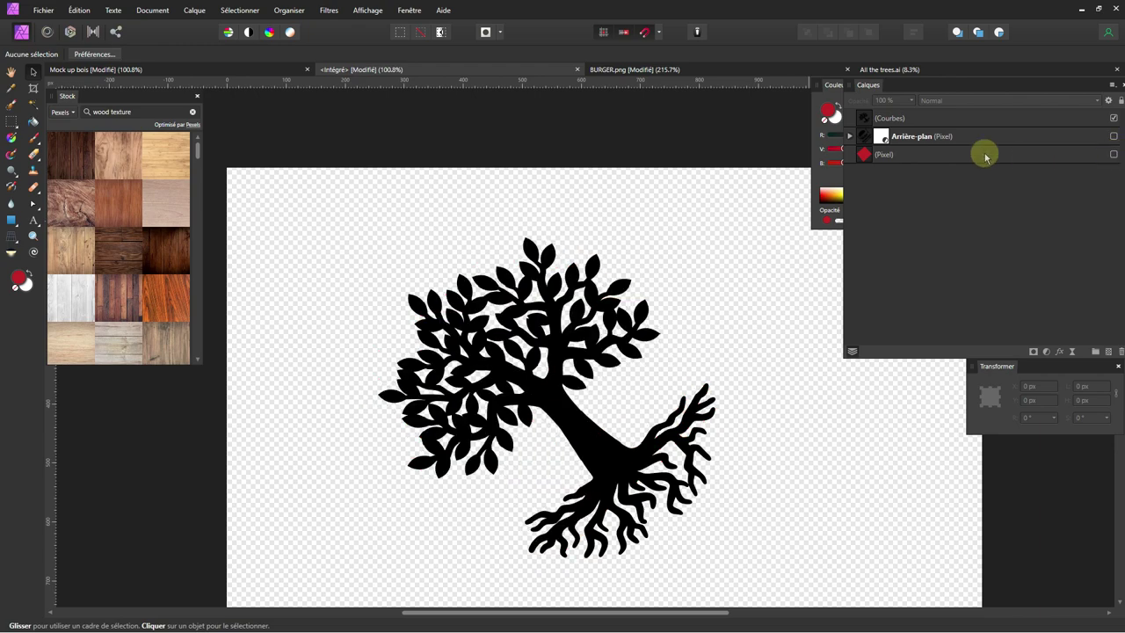
left_click(912, 155)
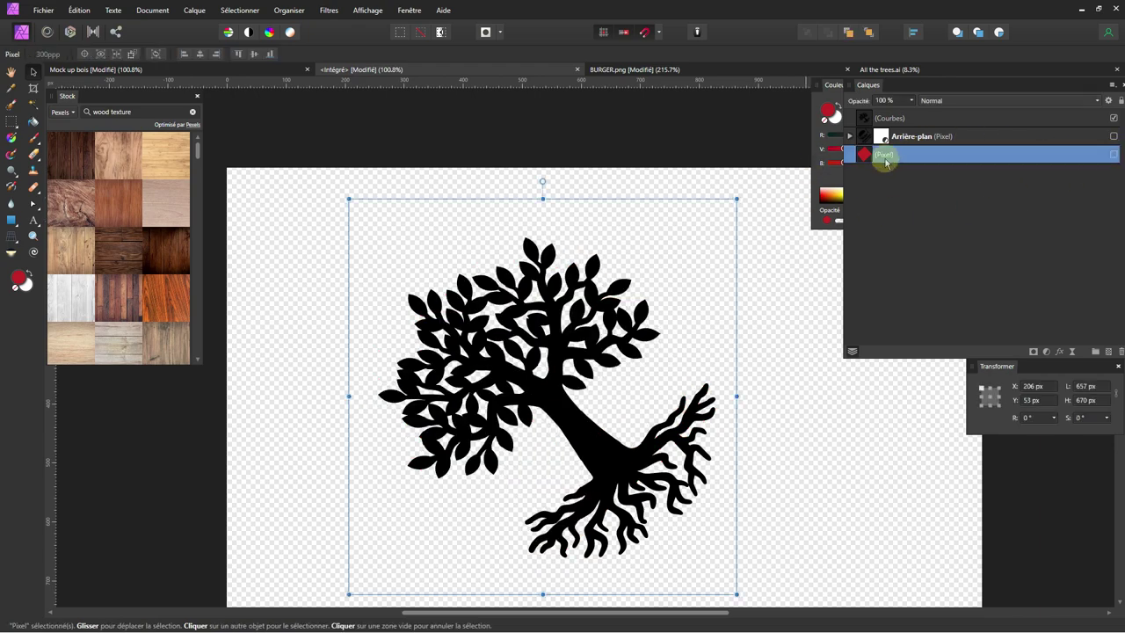
Return to the Mock up bois document to see the tree engraved in the wood.
left_click(245, 73)
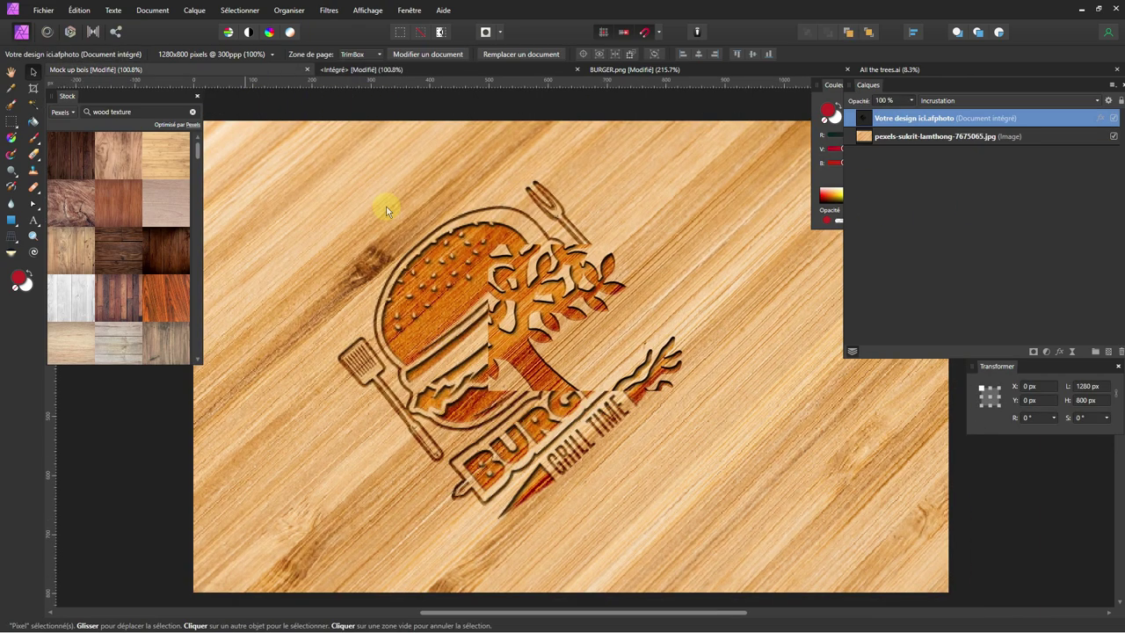